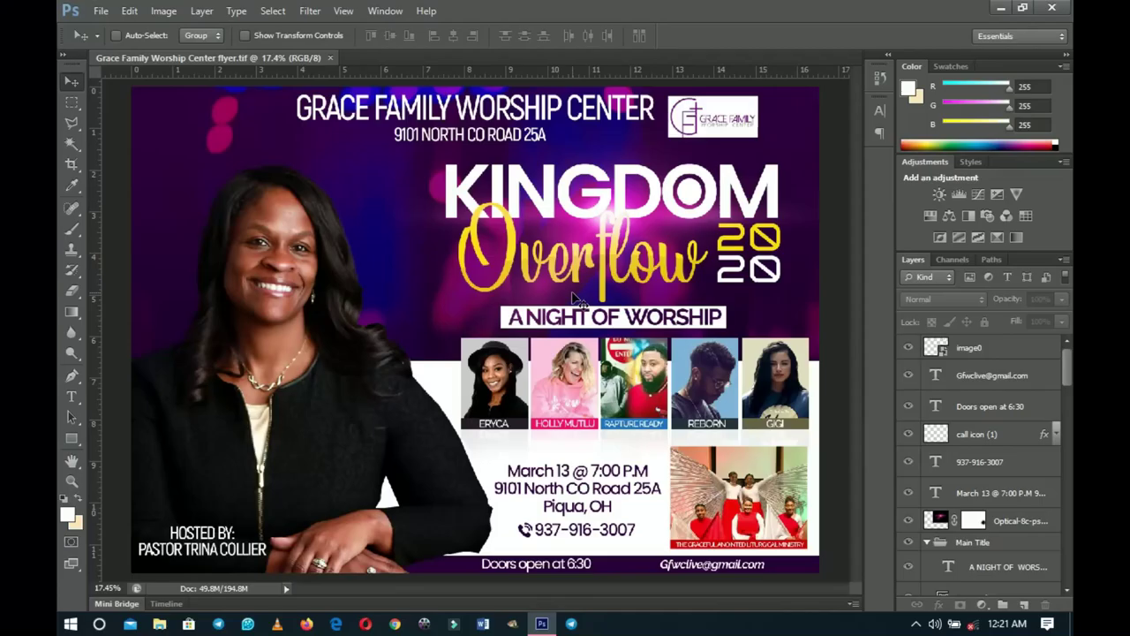
scroll(1011, 424, "down", 8)
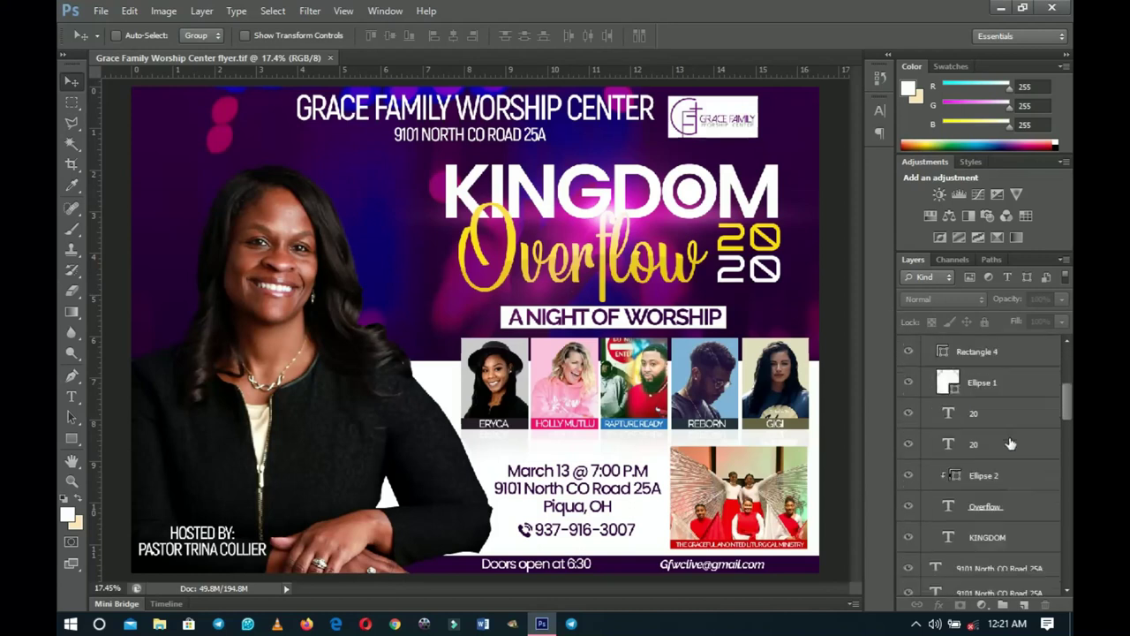
scroll(1011, 459, "down", 5)
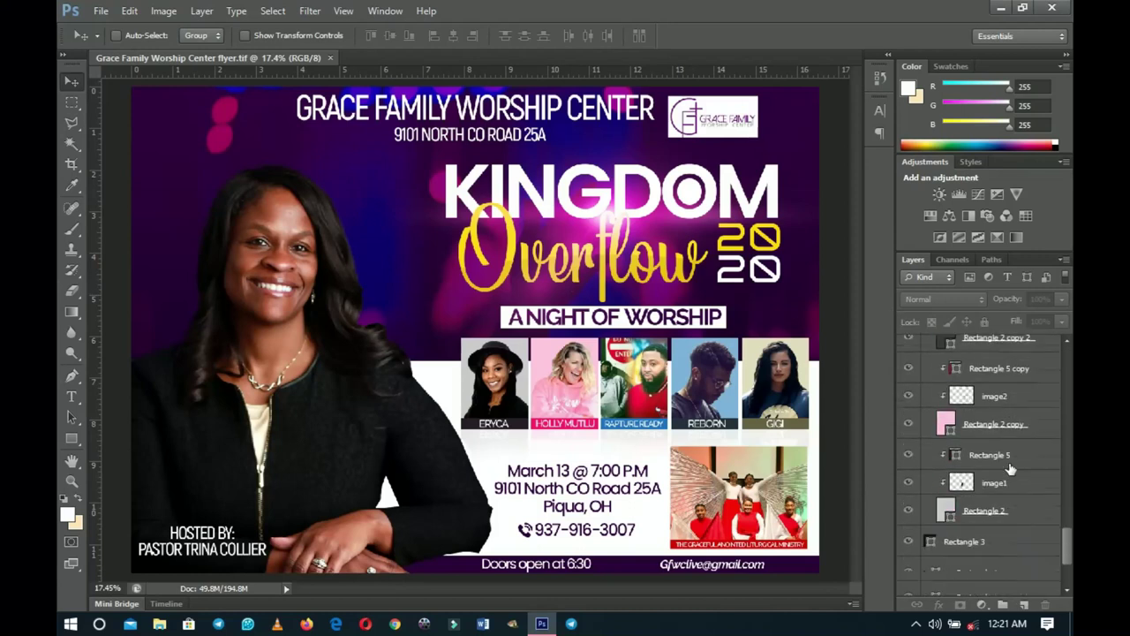
scroll(1011, 468, "up", 10)
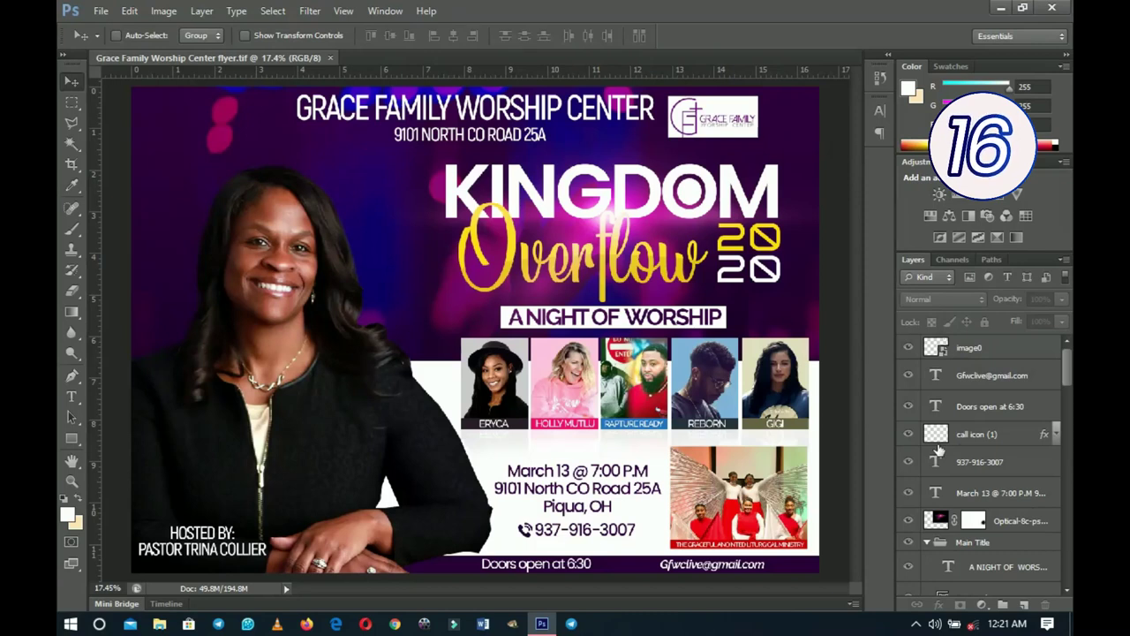
Step: Create a new empty layer directly above the image0 layer and delete that new layer
left_click(1024, 353)
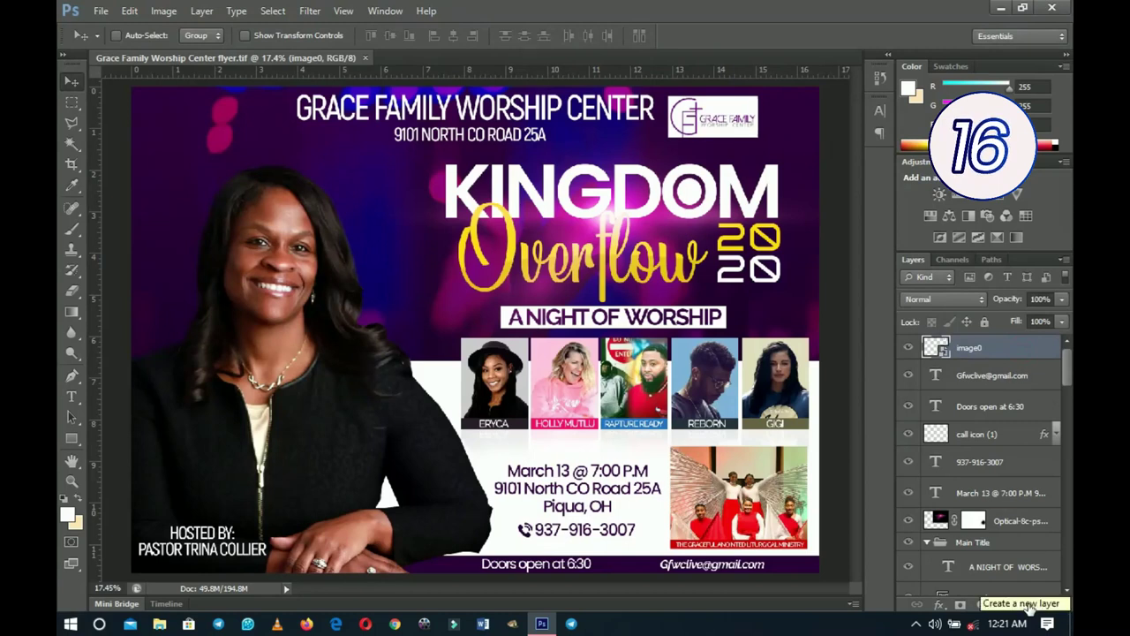
left_click(1026, 604)
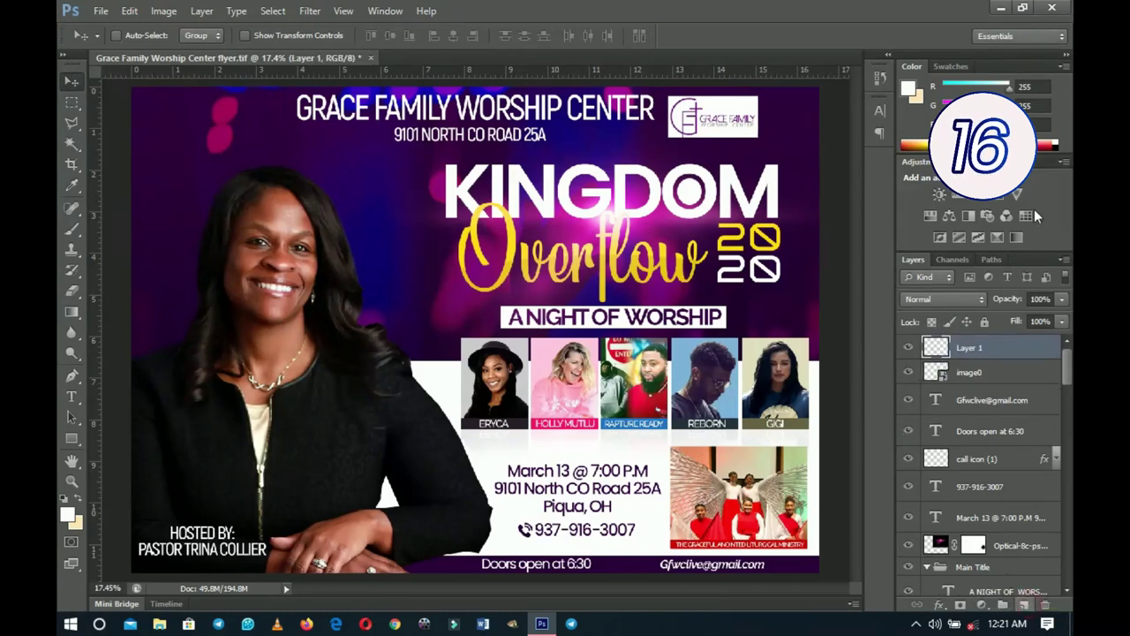
left_click_drag(918, 353, 1044, 604)
Step: With the image0 layer selected, open the New Layer dialog and cancel it
left_click(1020, 366)
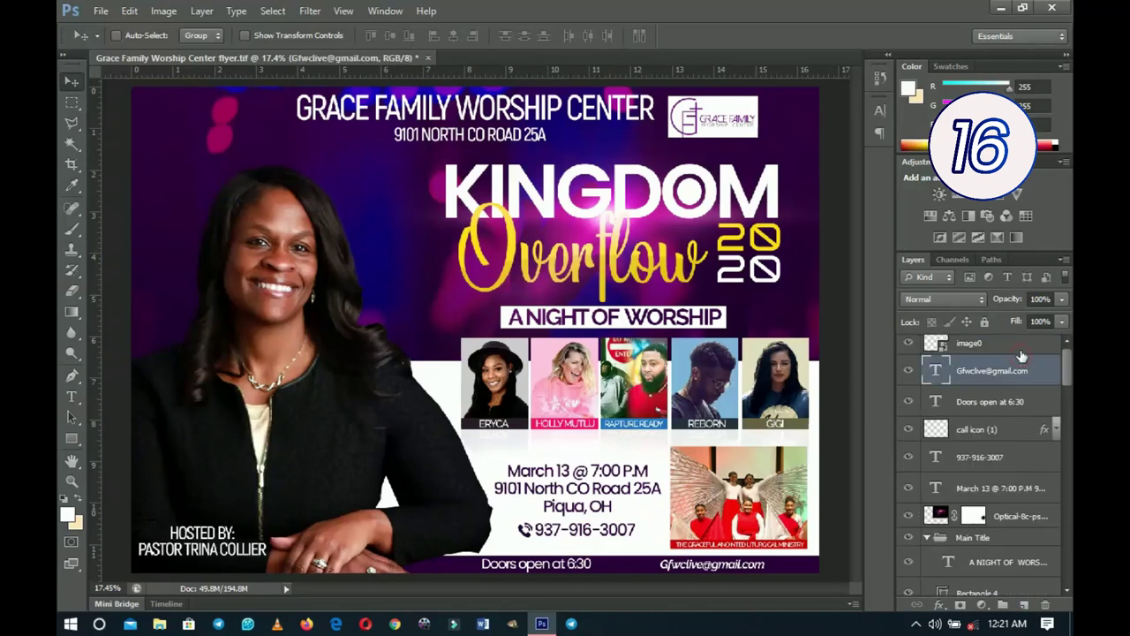
left_click(1021, 353)
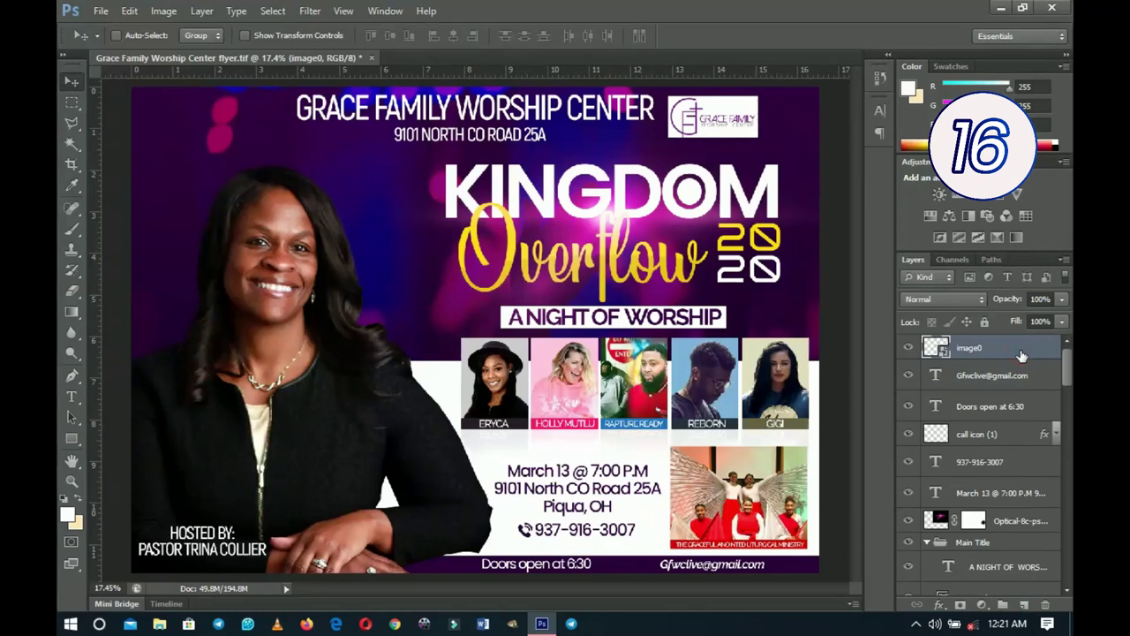
key("ctrl+shift+n")
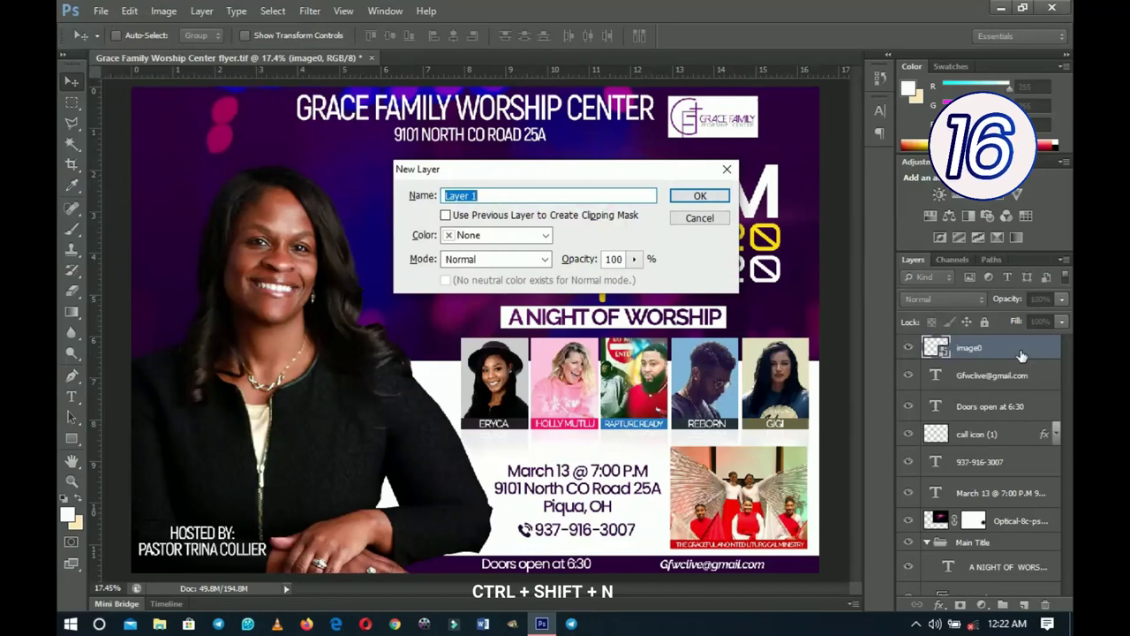
key("Escape")
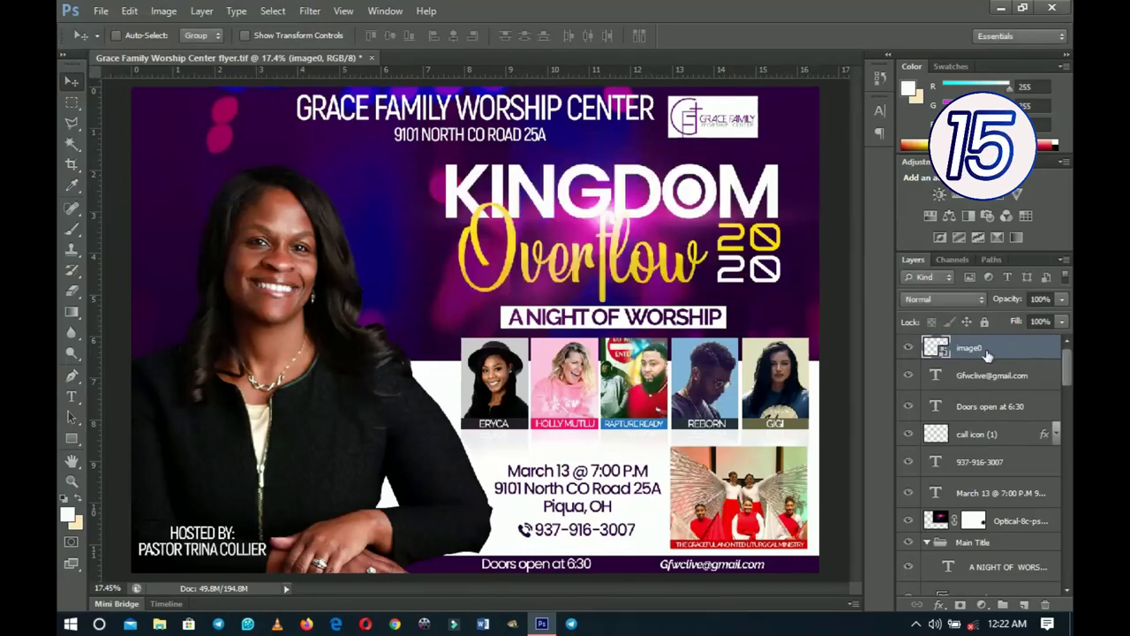
Step: Duplicate the image0 logo layer at the top of the flyer's layer stack
left_click_drag(987, 354, 1027, 608)
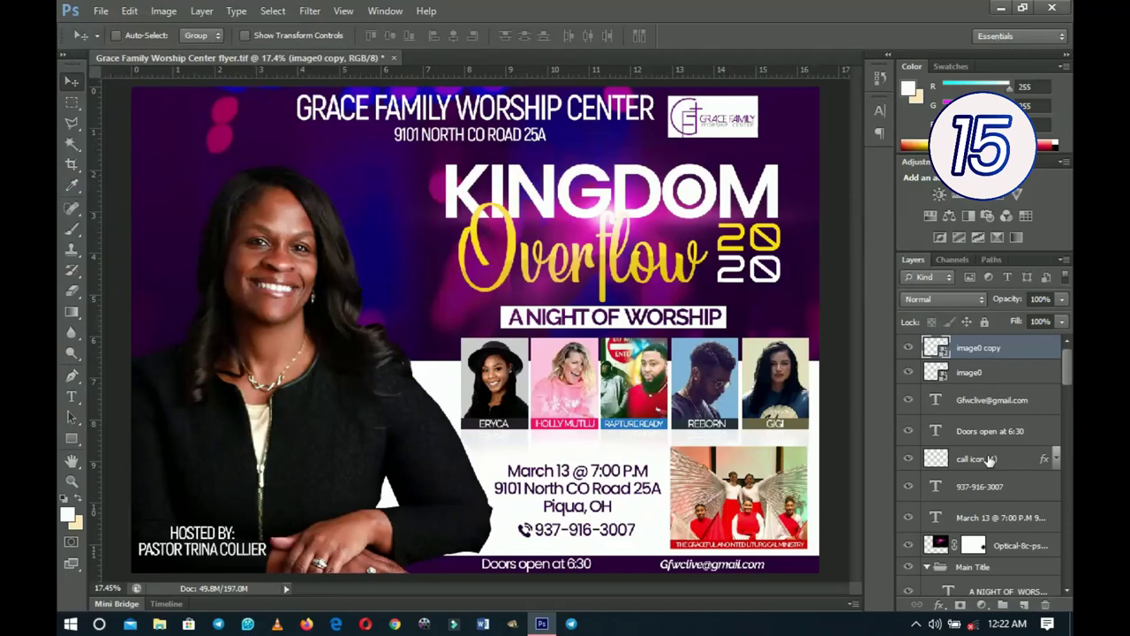
scroll(994, 446, "down", 10)
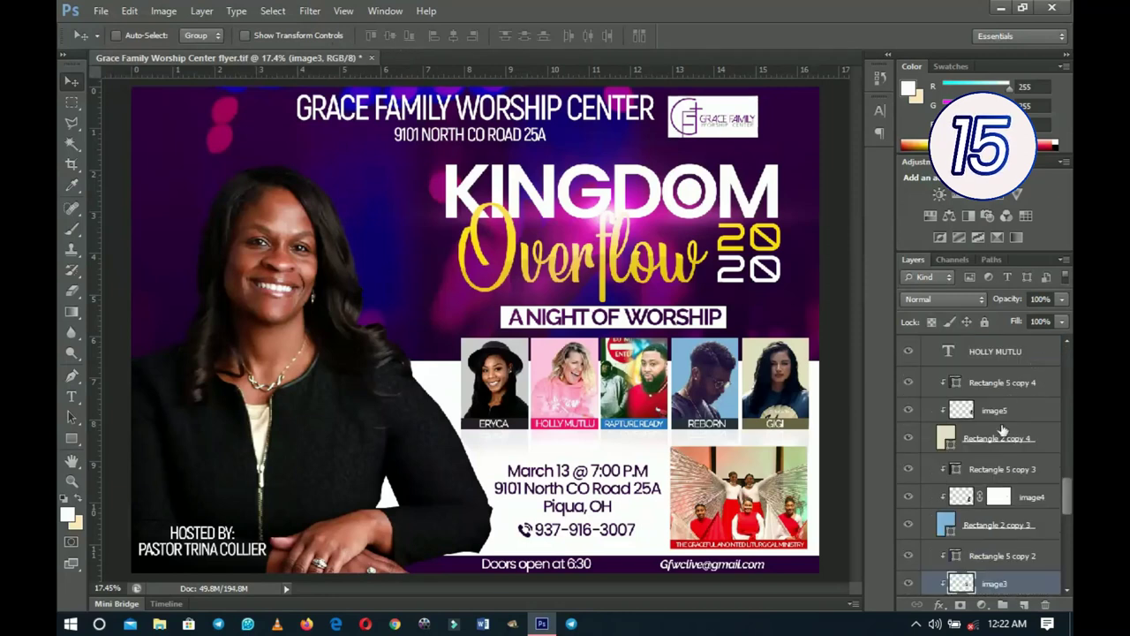
scroll(1071, 495, "up", 10)
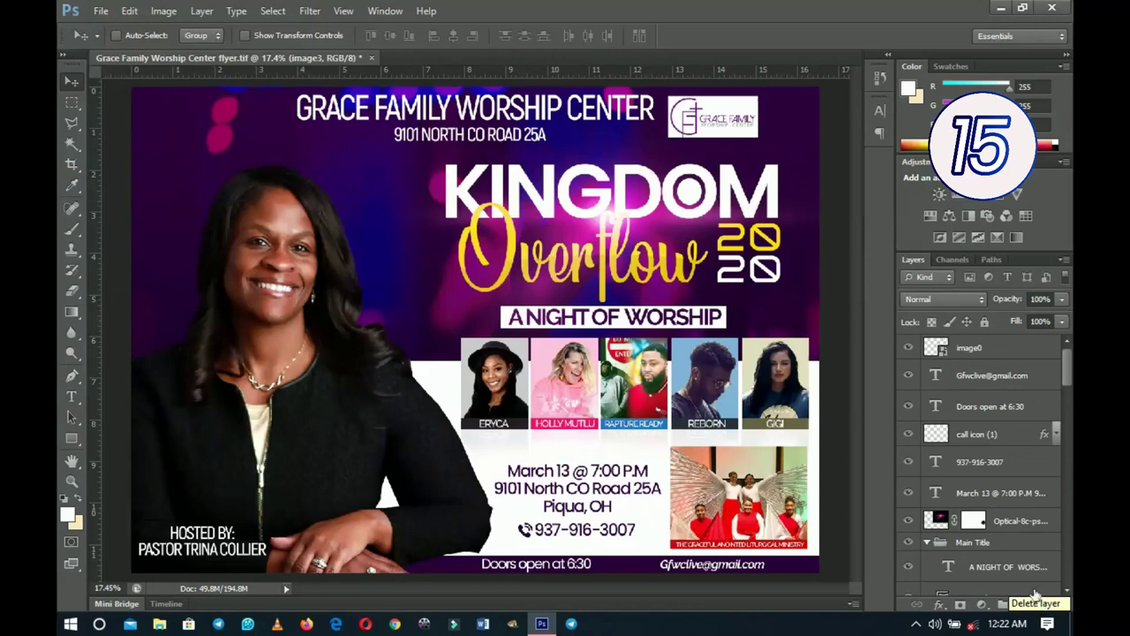
left_click(972, 353)
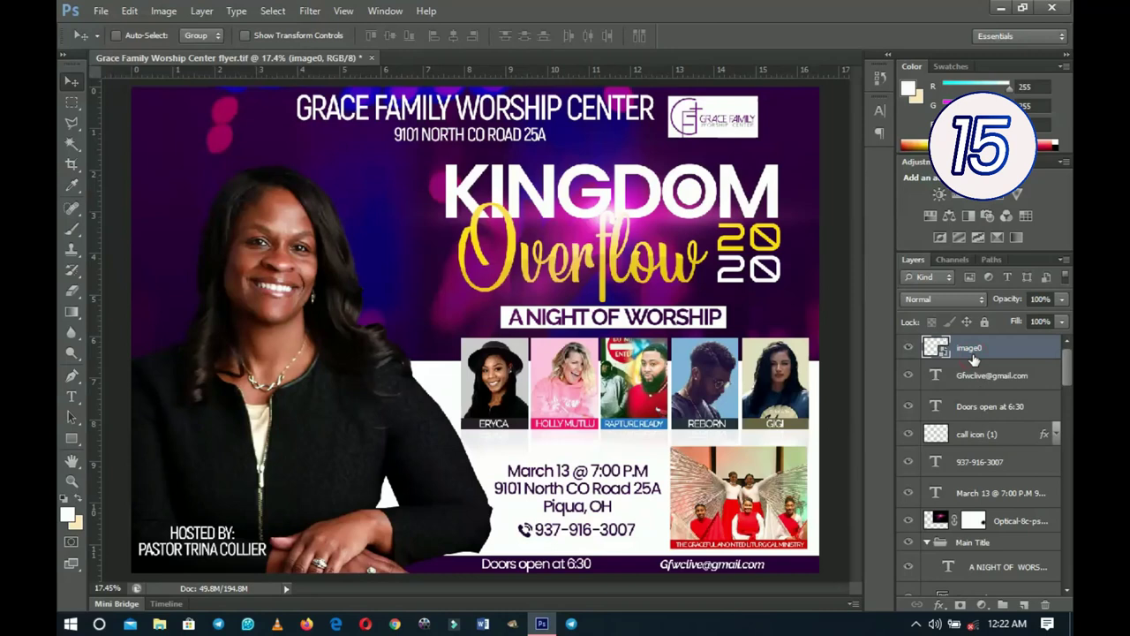
key("ctrl+j")
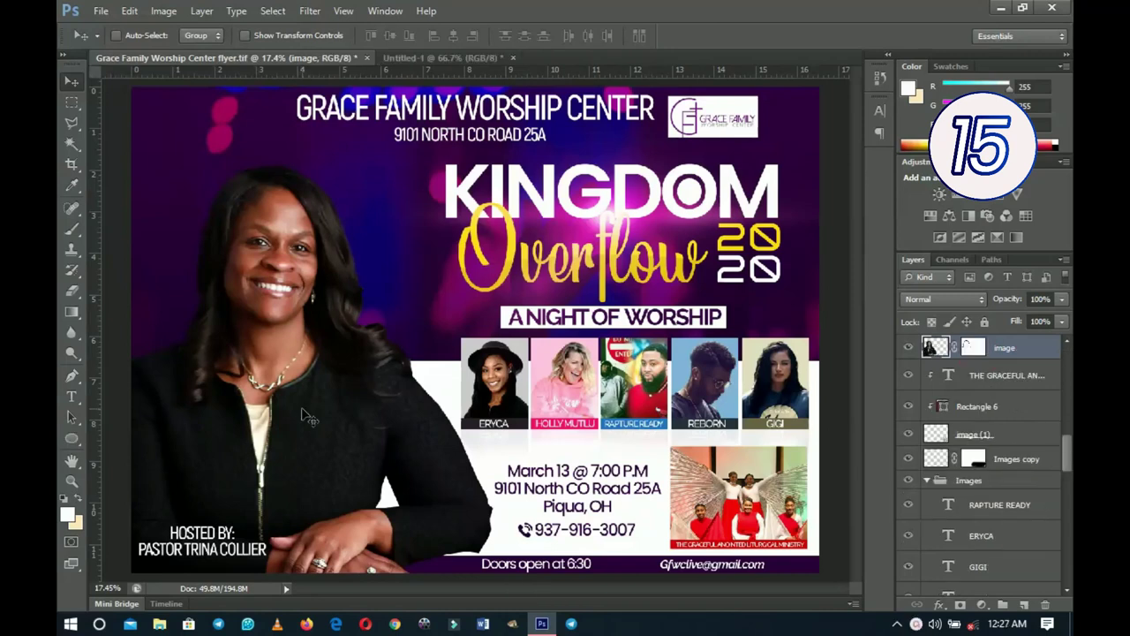
Step: Duplicate the host's large portrait, placing the copy about 4.2 in to the right and 1.1 in higher
left_click_drag(328, 459, 484, 417)
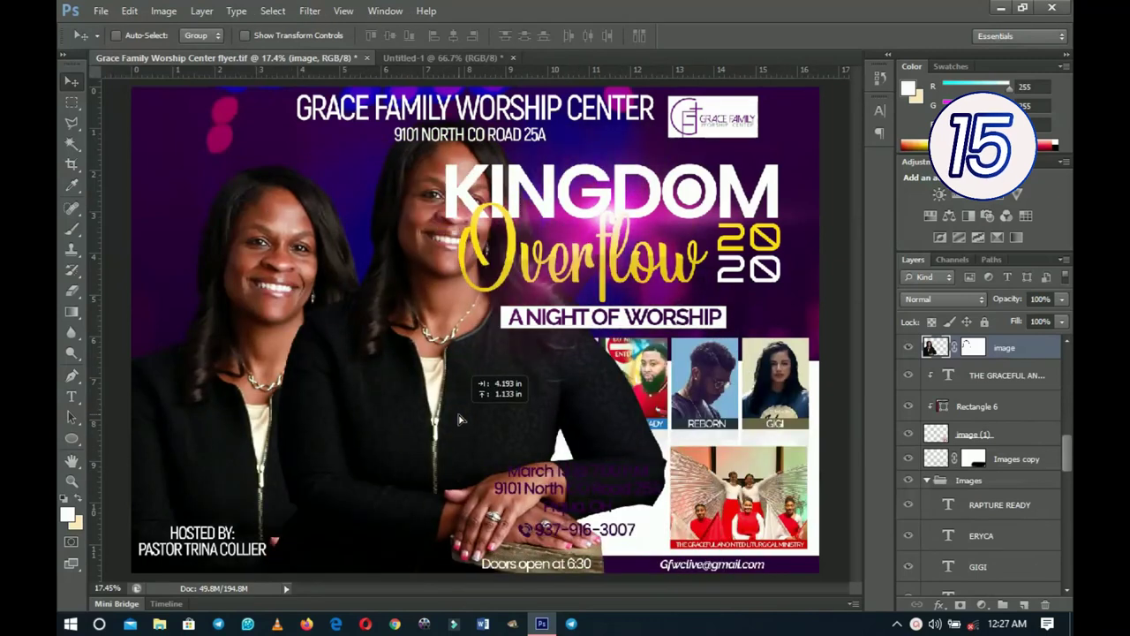
key("ctrl+j")
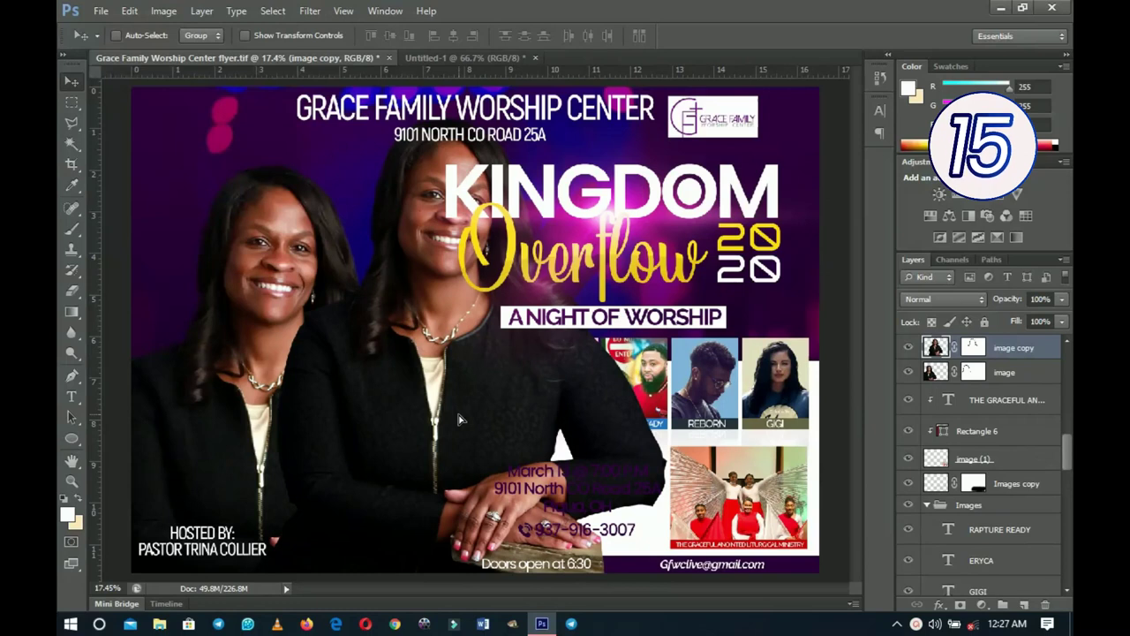
Step: In the Untitled-1 document, move the middle red circle slightly right so the gaps between the three circles look even
left_click(446, 57)
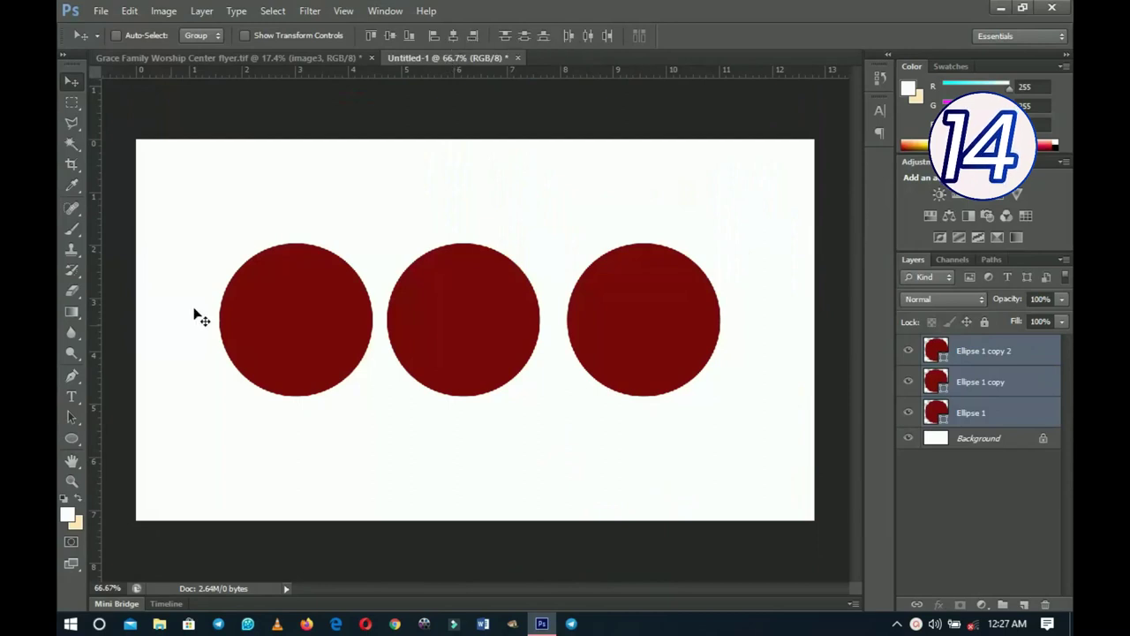
left_click(1012, 403)
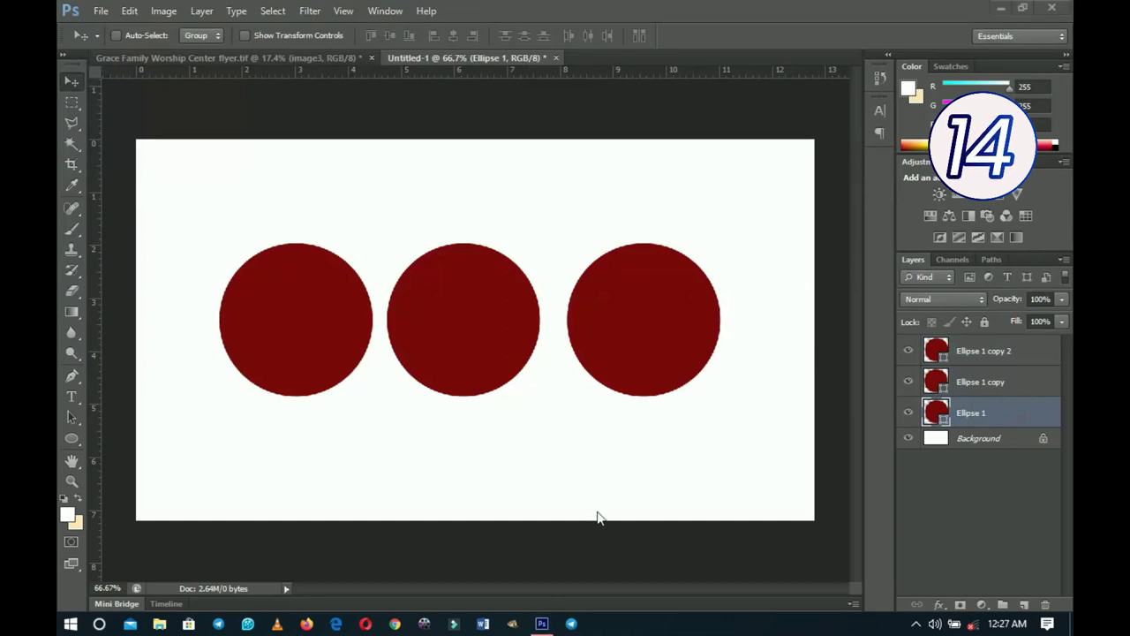
right_click(486, 339)
left_click(490, 350)
left_click_drag(488, 354, 500, 351)
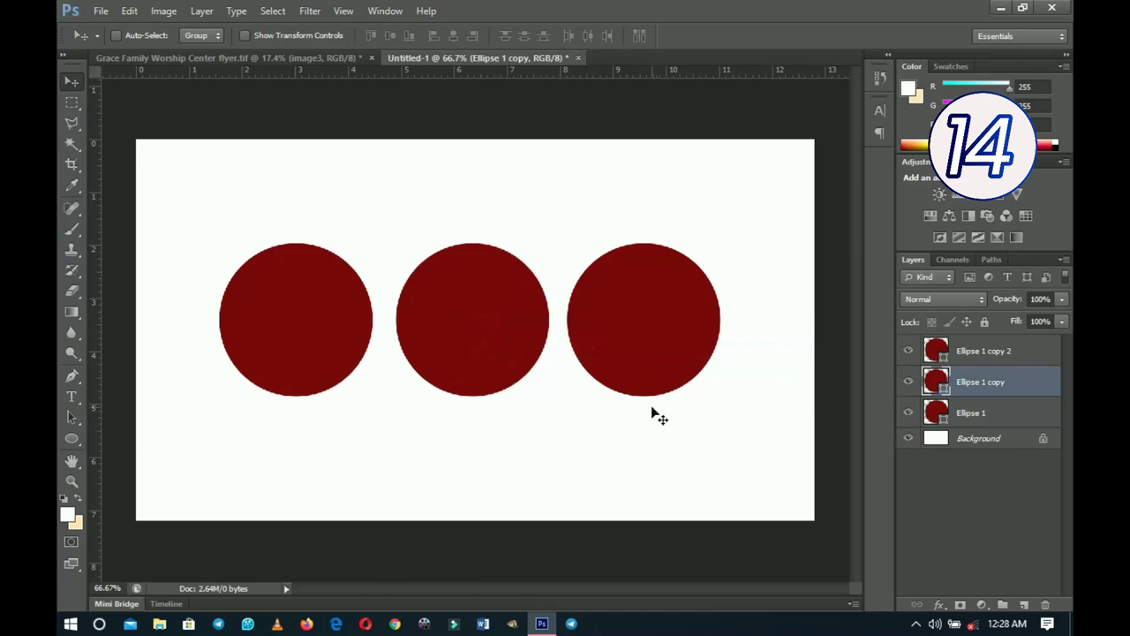
Step: Select all three circle layers and merge them into a single shape layer
left_click(995, 417, "shift")
left_click(988, 353, "shift")
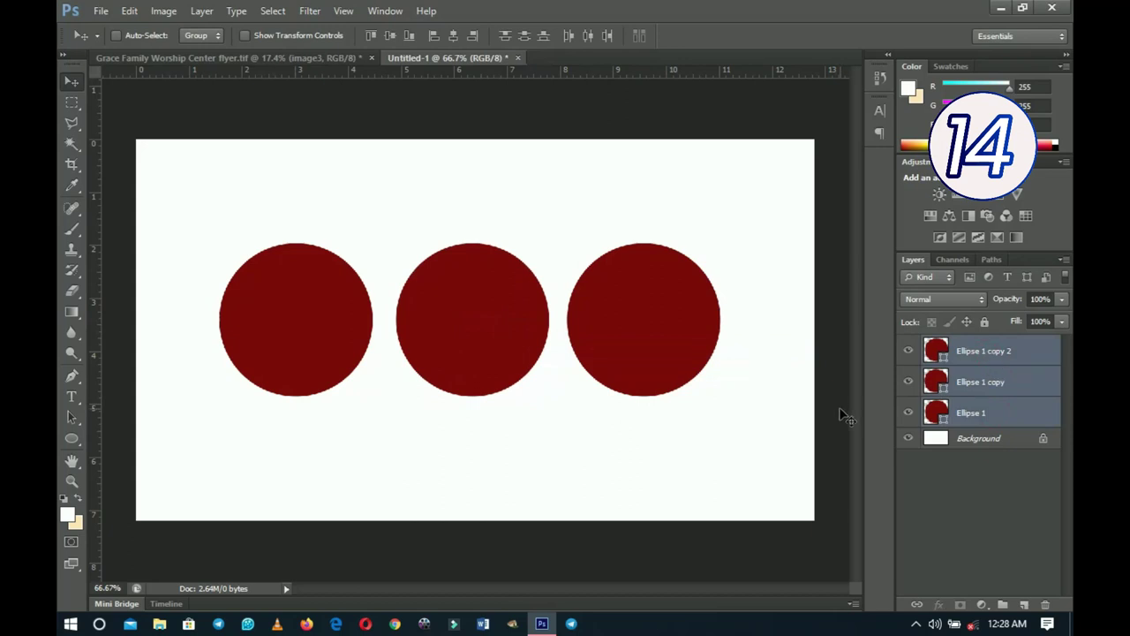
key("ctrl+e")
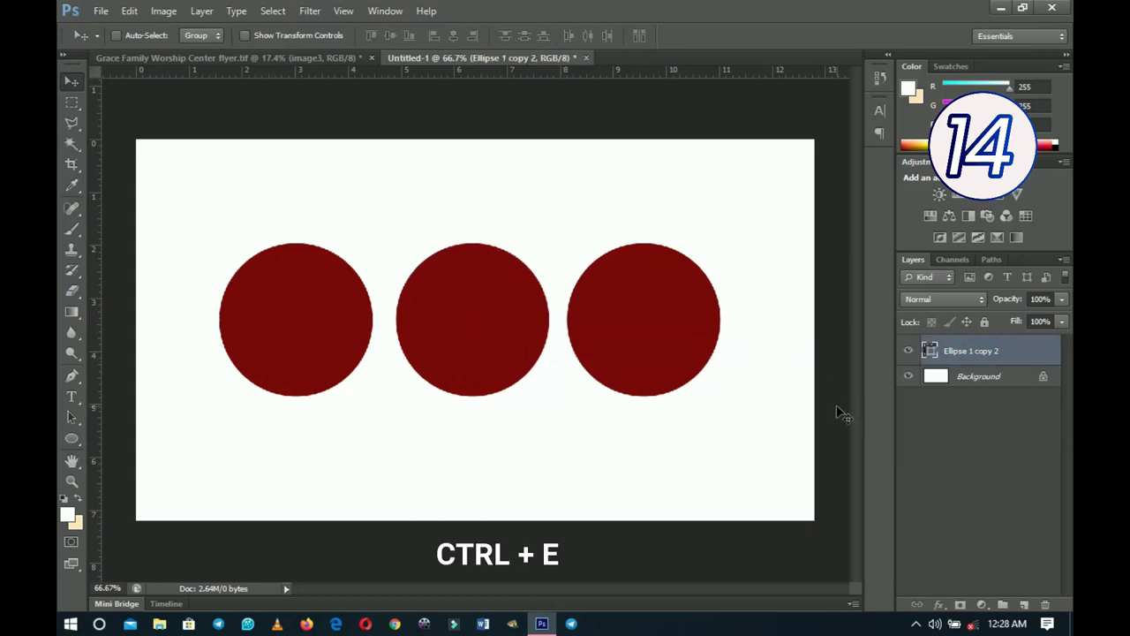
Step: Try the fill colour #654141 on the merged circles and cancel the colour choice
double_click(932, 353)
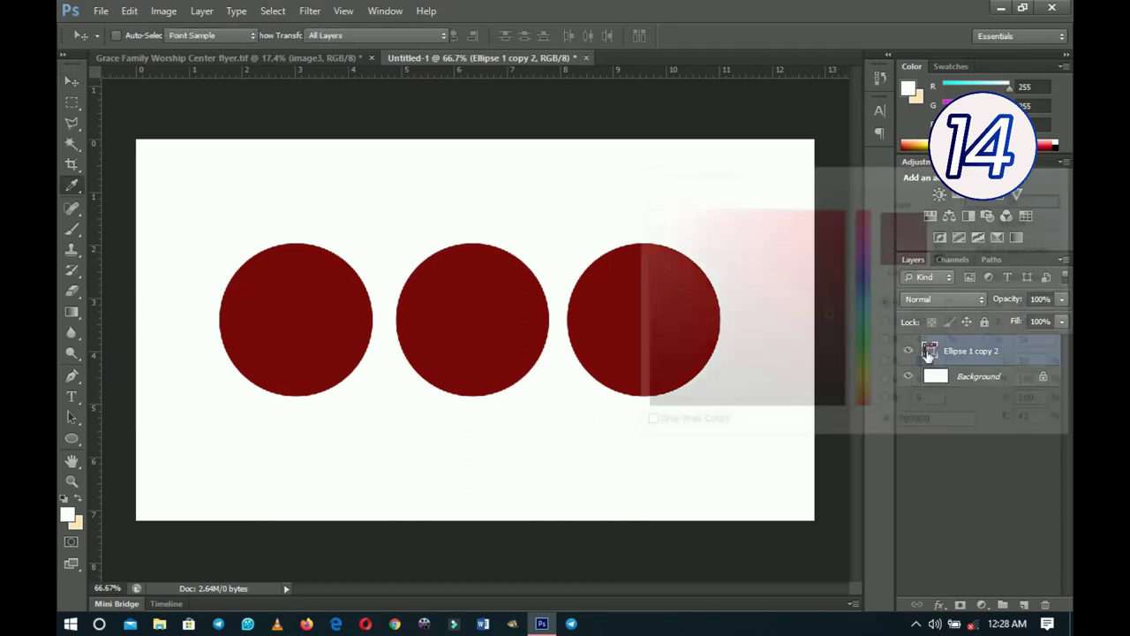
mouse_move(805, 270)
left_mouse_down()
mouse_move(792, 335)
mouse_move(753, 373)
mouse_move(715, 329)
left_mouse_up()
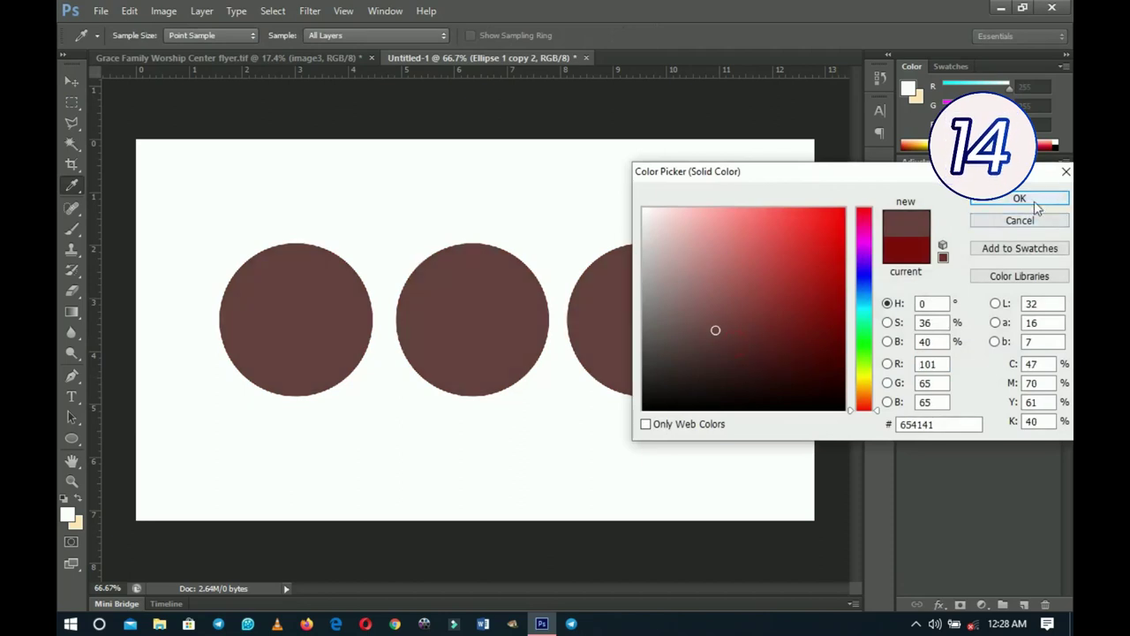
left_click(1013, 226)
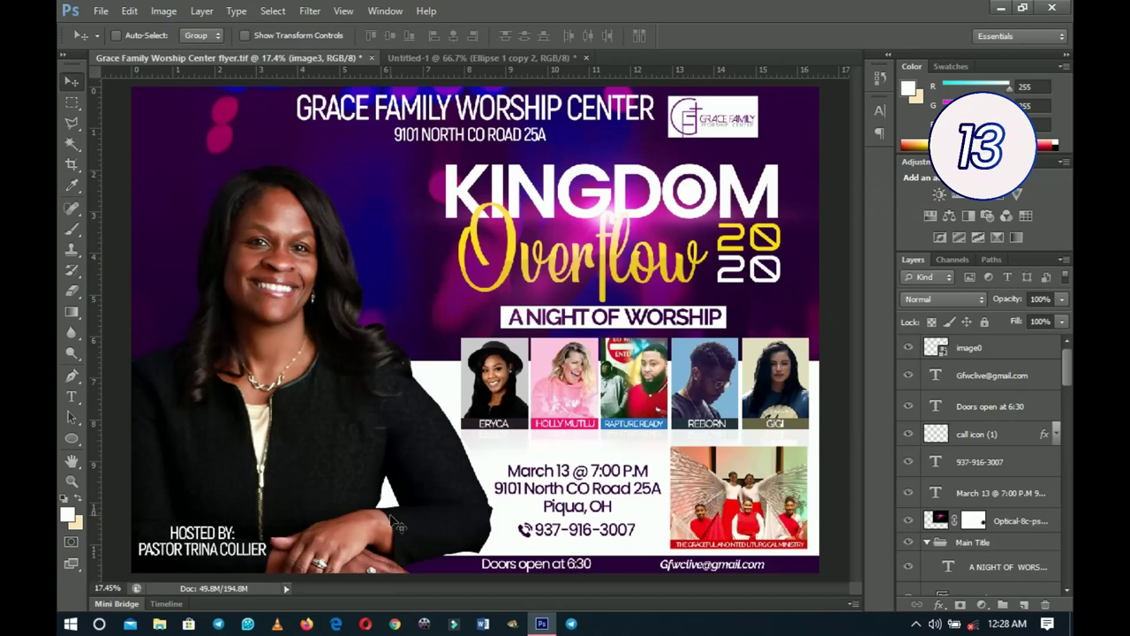
Step: Flatten the Grace Family Worship Center flyer into one layer, discarding hidden layers, and undo the flattening
scroll(967, 446, "down", 3)
scroll(967, 446, "up", 3)
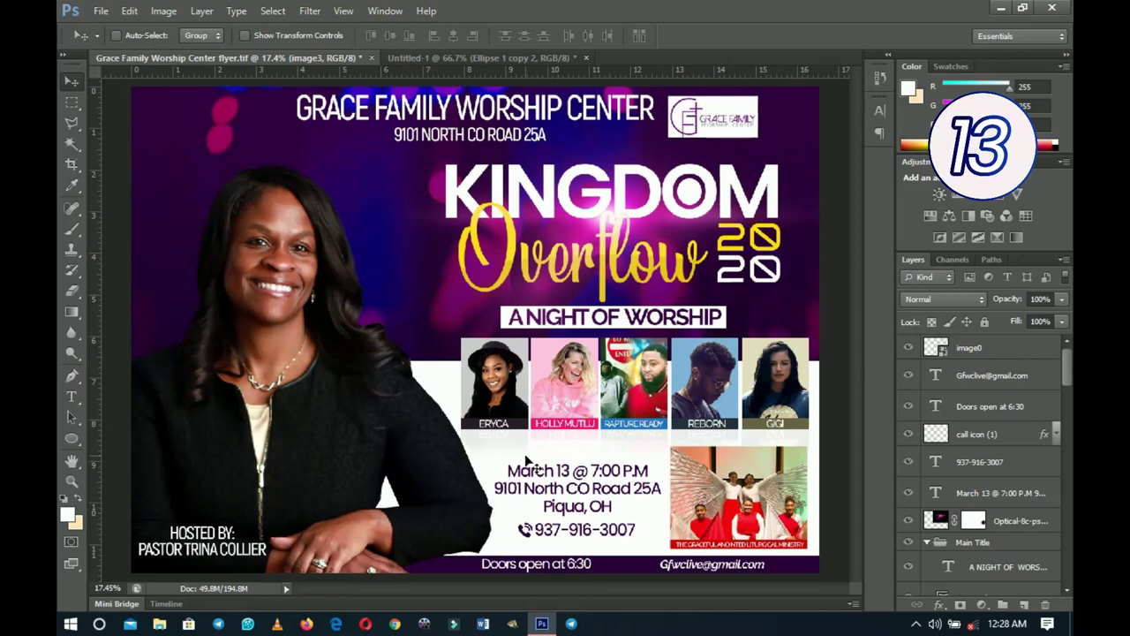
left_click(996, 354)
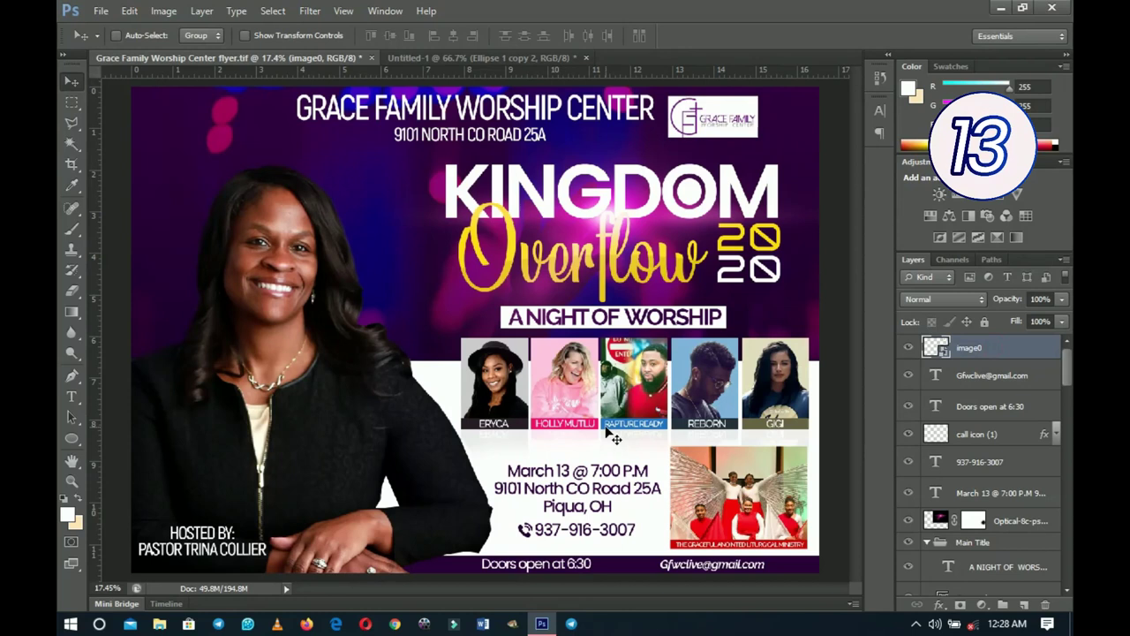
left_click(202, 11)
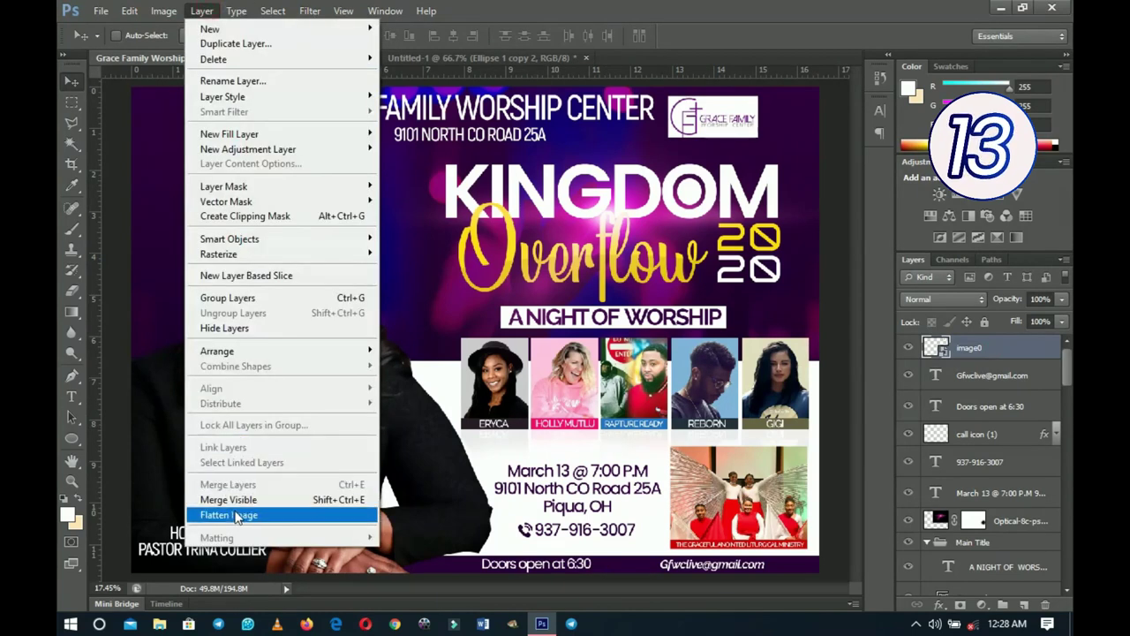
left_click(232, 514)
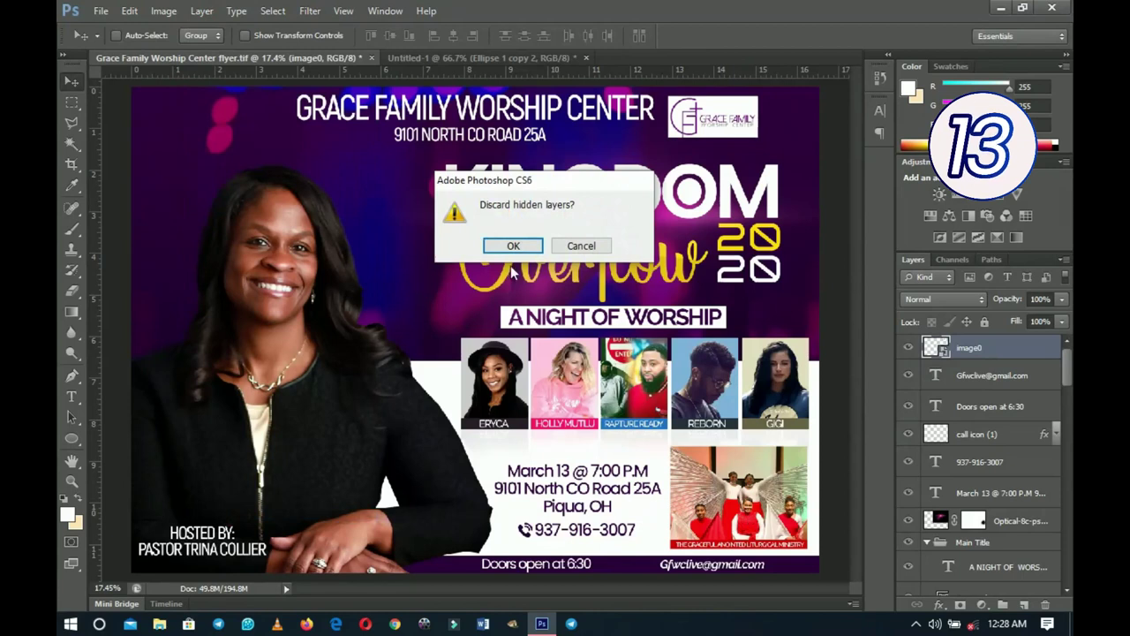
left_click(513, 249)
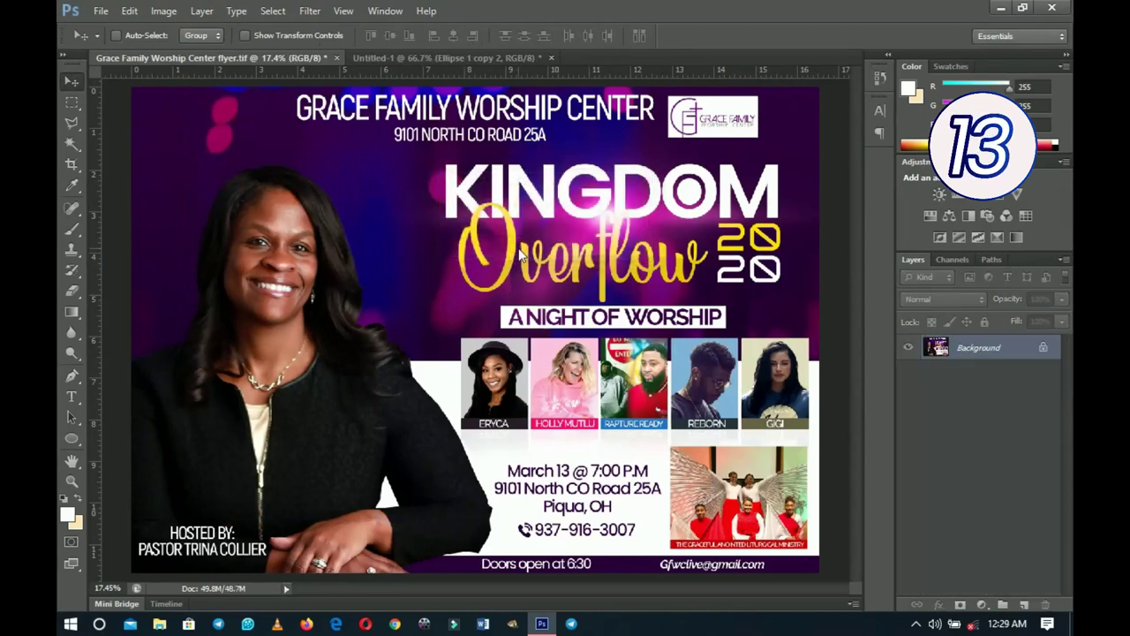
key("ctrl+z")
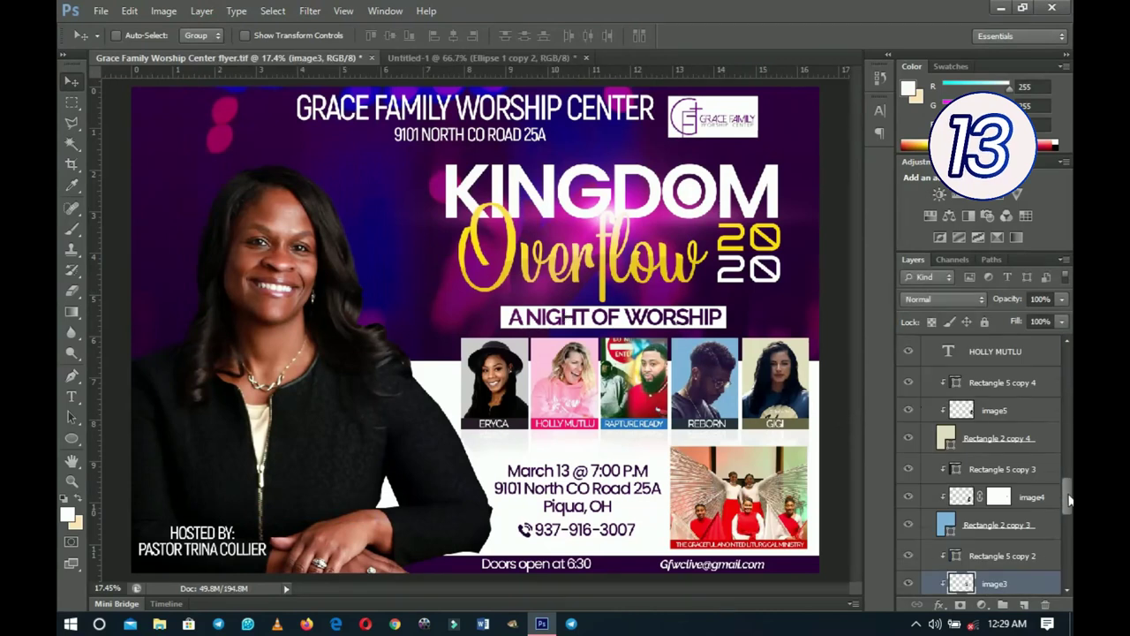
Step: Stamp all visible layers of the flyer into a new merged layer above image0, keeping the original layers
left_click_drag(1068, 499, 1055, 310)
left_click(1005, 351)
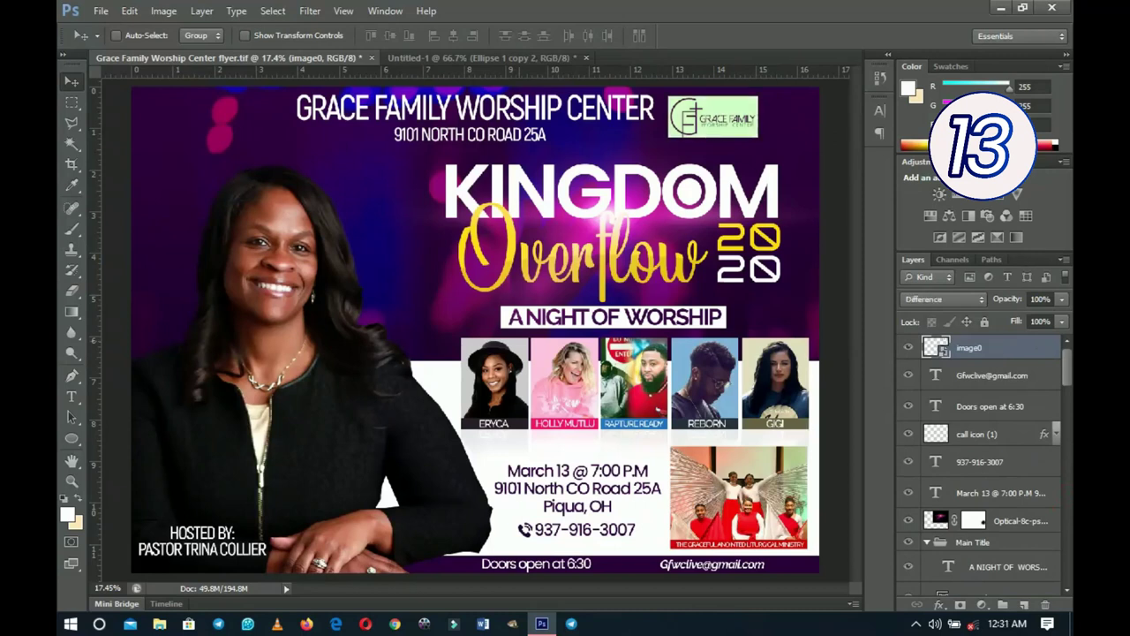
key("ctrl+alt+shift+e")
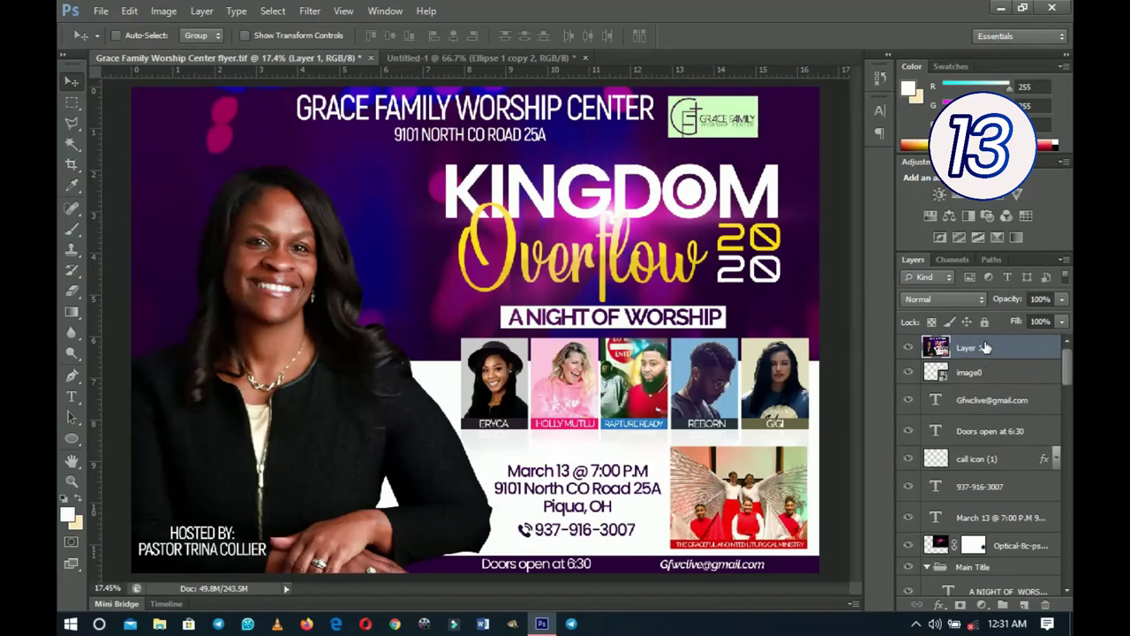
Step: Raise the colour saturation of the stamped merged layer with a Hue/Saturation adjustment
key("ctrl+u")
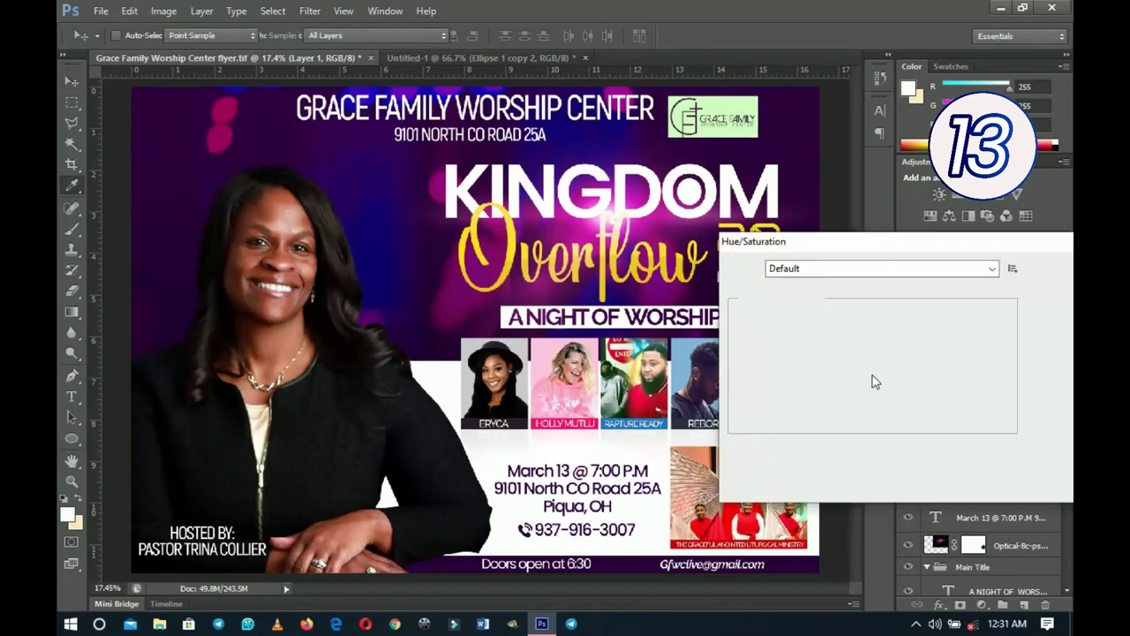
mouse_move(874, 381)
left_mouse_down()
mouse_move(903, 383)
mouse_move(880, 394)
mouse_move(902, 392)
left_mouse_up()
left_click(1054, 268)
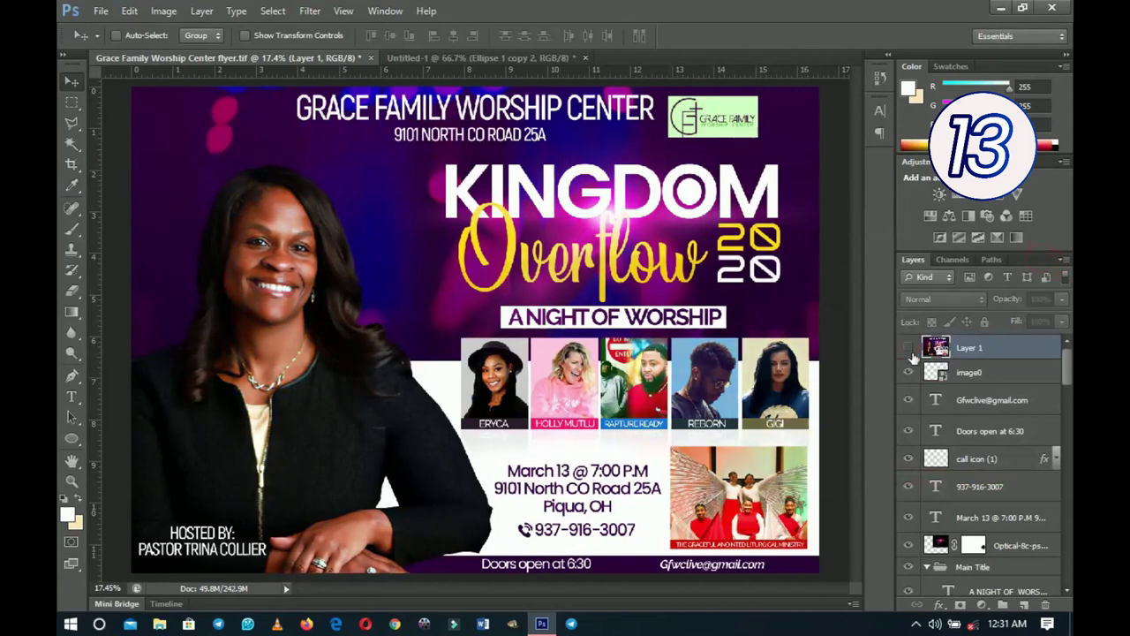
Step: Compare the flyer with the colour-adjusted merged layer hidden and shown, leaving that layer visible
scroll(958, 476, "down", 3)
scroll(960, 479, "up", 3)
left_click(908, 347)
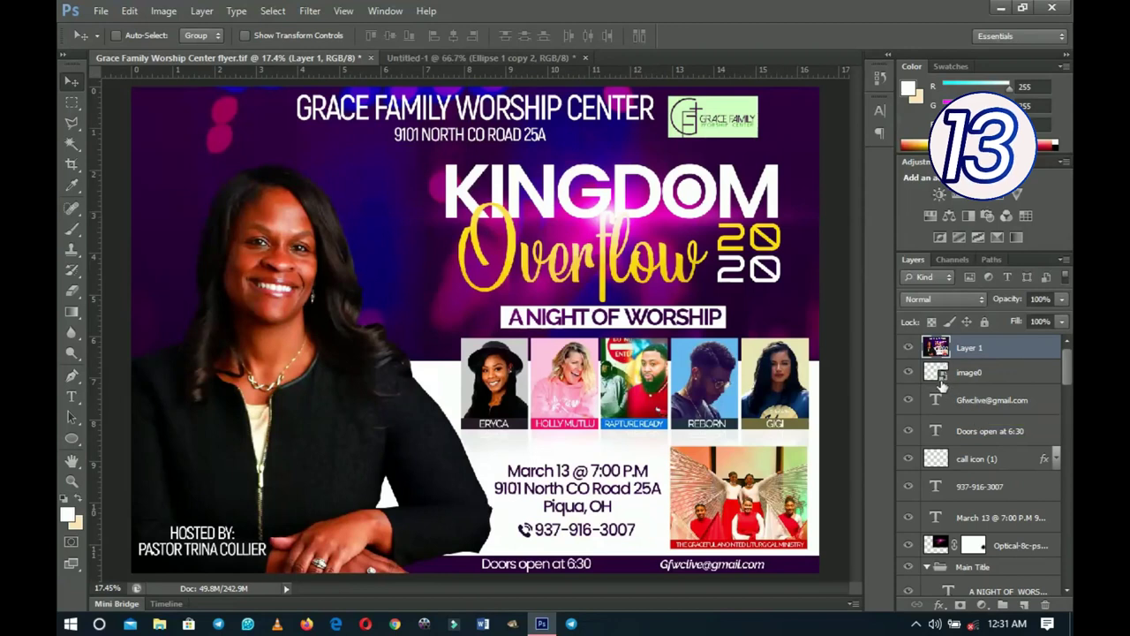
Step: Delete the stamped, colour-adjusted merged layer from the top of the flyer's layer stack
key("Delete")
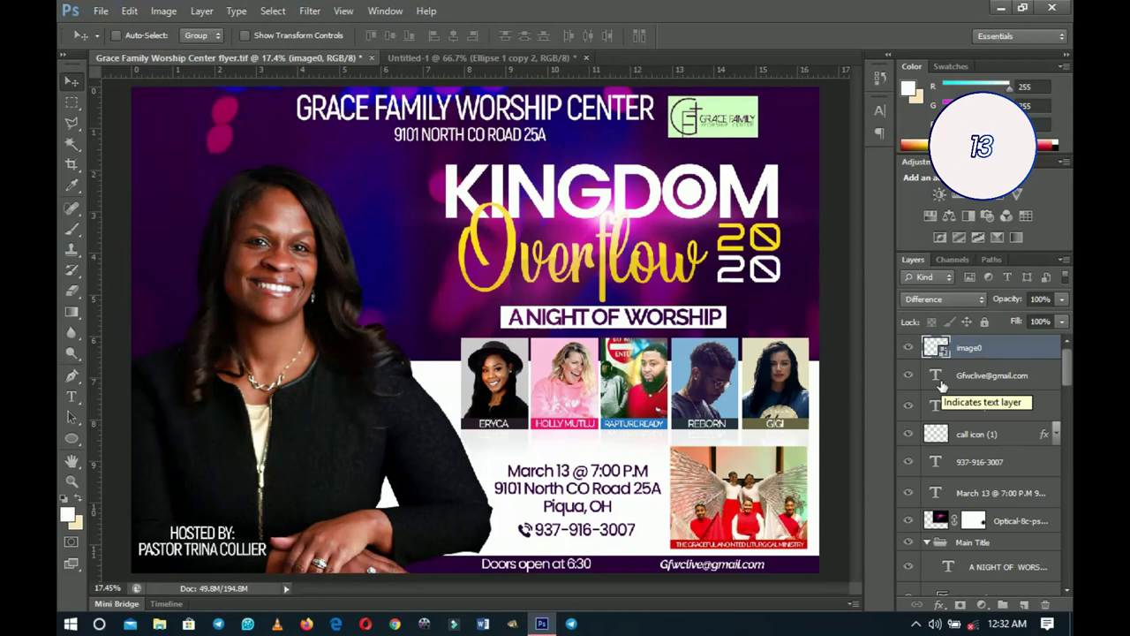
Step: Load the outline of the KINGDOM text layer as a selection
scroll(942, 386, "down", 5)
left_click(988, 488)
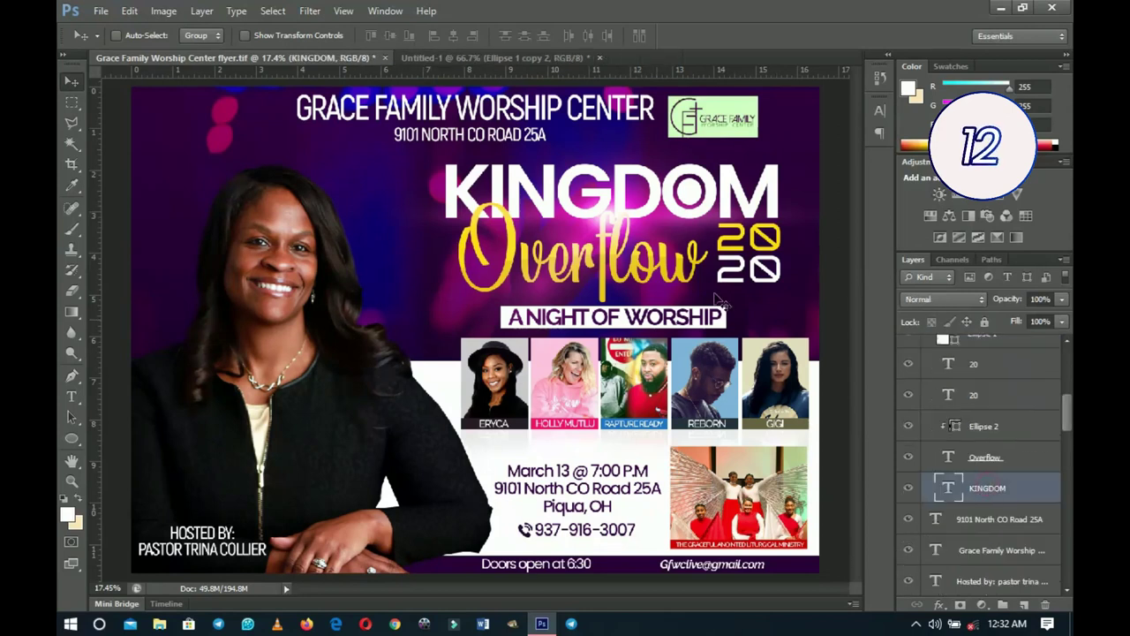
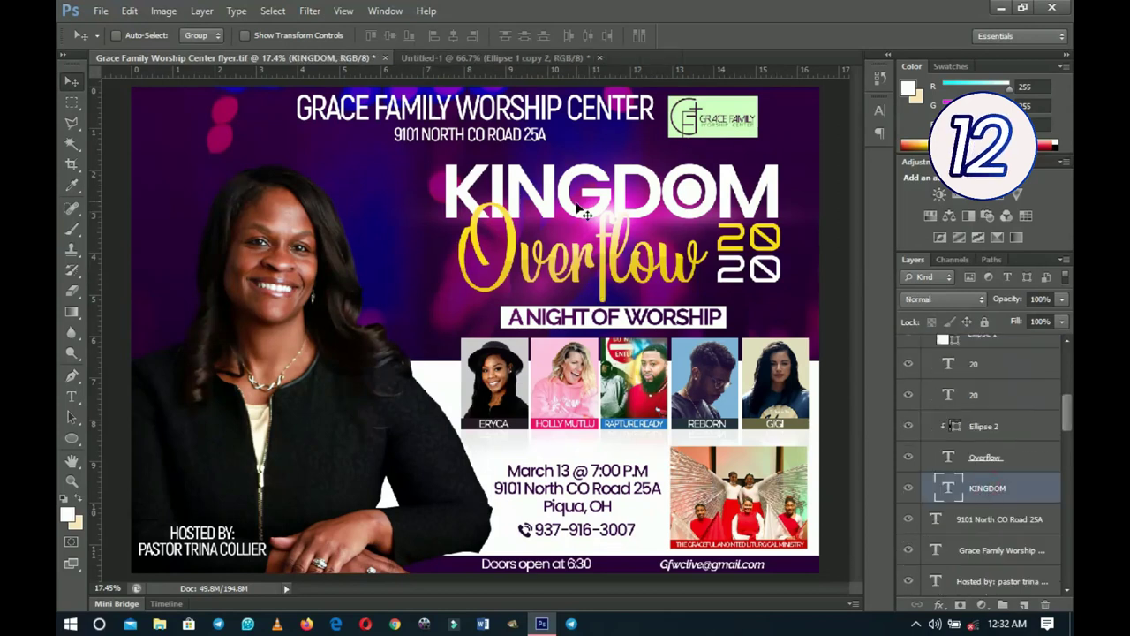
left_click(611, 216)
key("v")
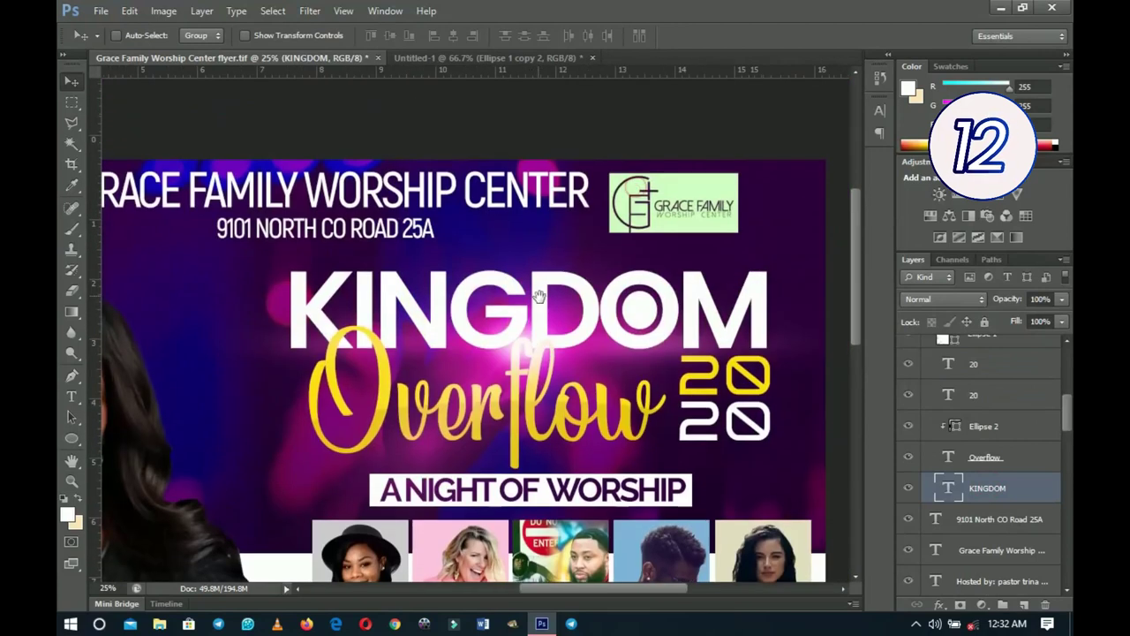
left_click(949, 496, "ctrl")
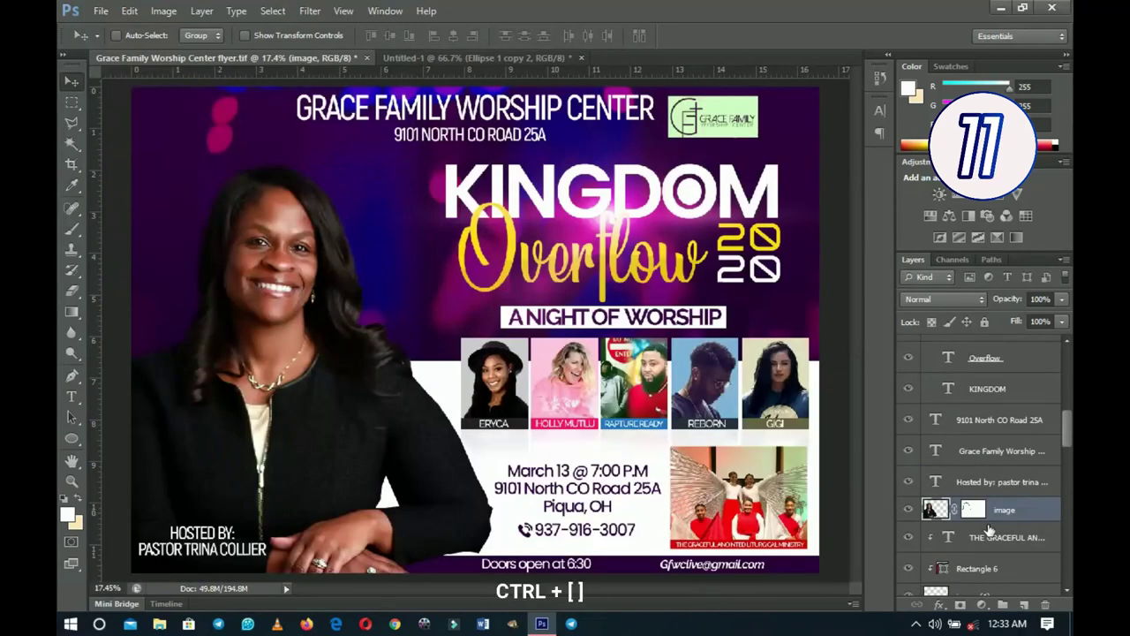
Step: Shift the host portrait's image layer down below Rectangle 6 and back up to just above the Grace Family Worship Center text layer
key("ctrl+bracketleft")
key("ctrl+bracketleft")
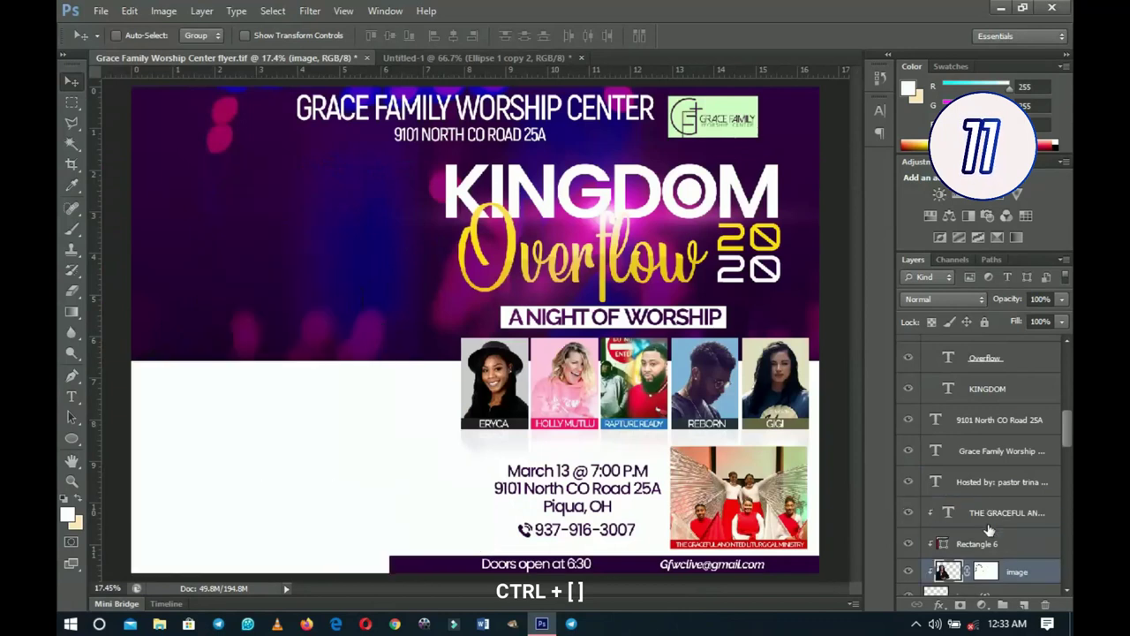
key("ctrl+bracketright")
key("ctrl+bracketright")
key("ctrl+bracketright")
key("ctrl+bracketright")
key("ctrl+bracketright")
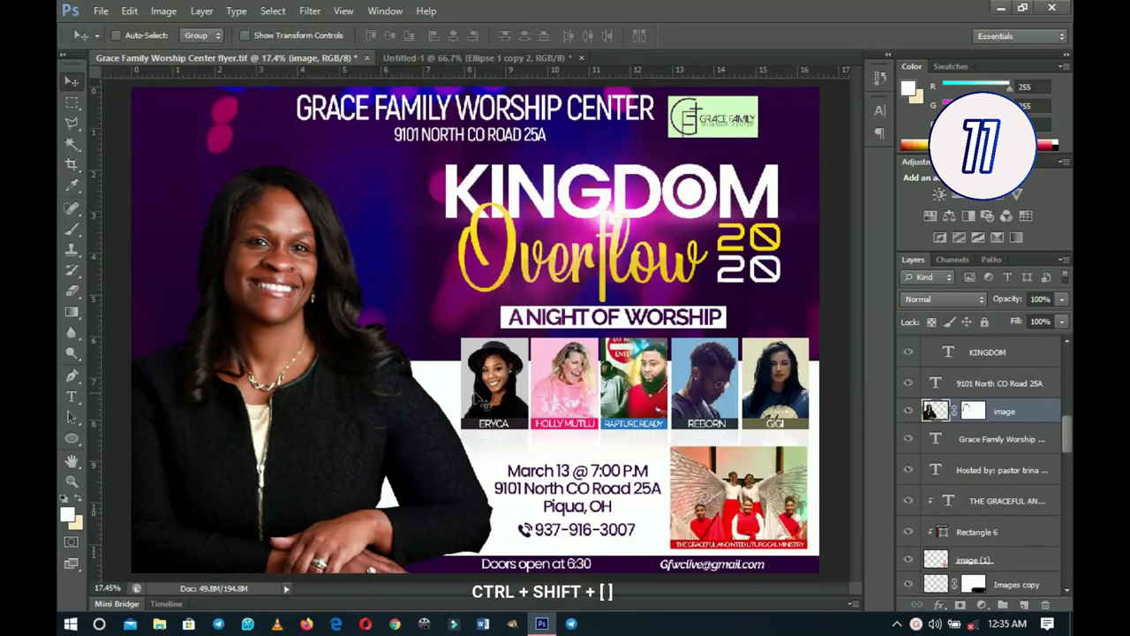
Step: Bring the host portrait's image layer to the top of the stack and send it to the back, directly above the Background
key("ctrl+shift+bracketright")
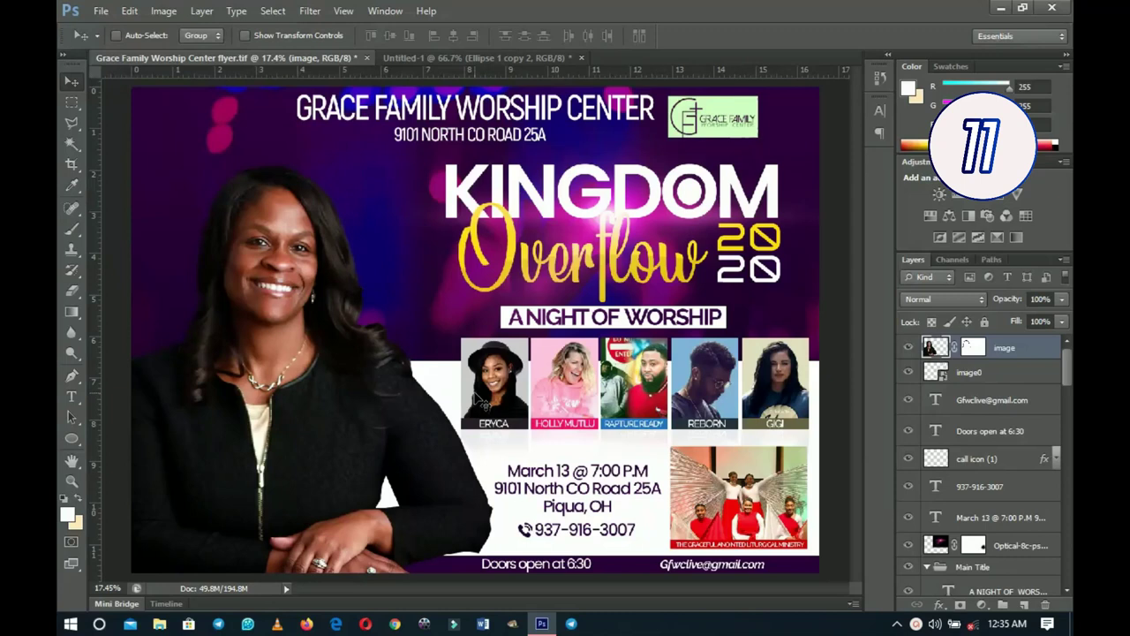
key("ctrl+shift+bracketleft")
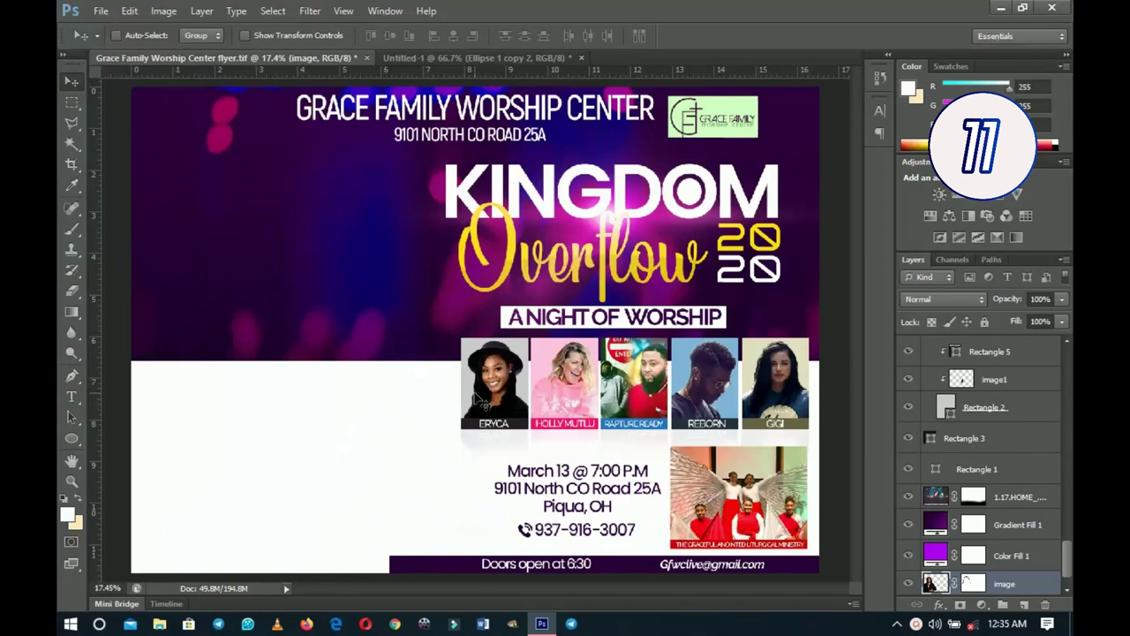
Step: Select the Rectangle 3 layer, and jump the layer selection between the topmost image0 layer and the bottommost Background layer
scroll(1002, 412, "down", 1)
left_click(1002, 413)
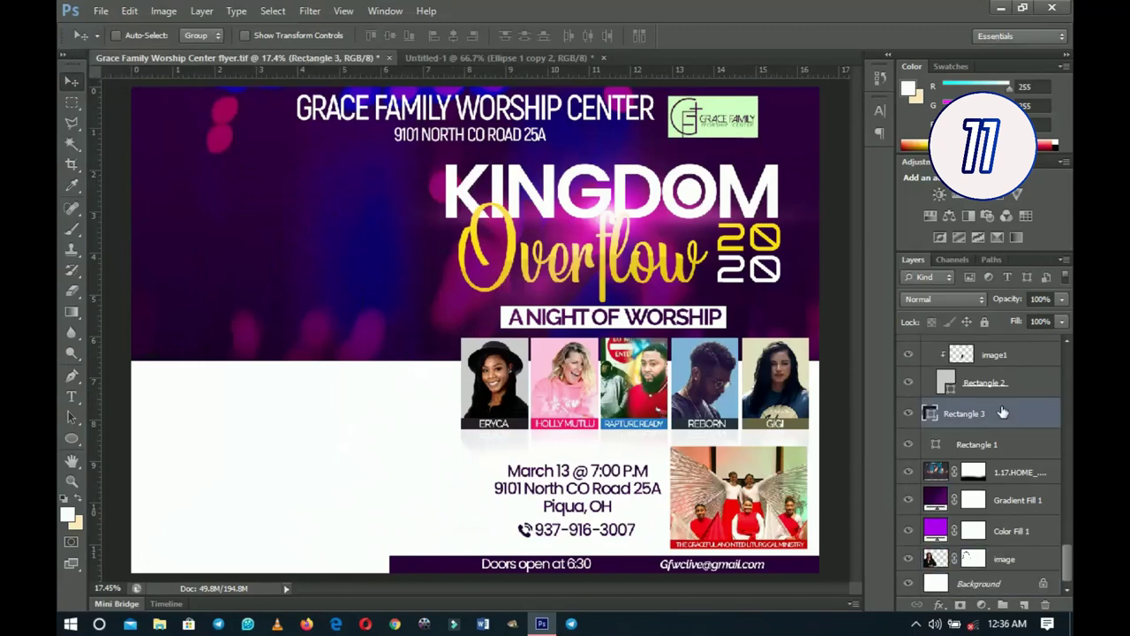
key("alt+period")
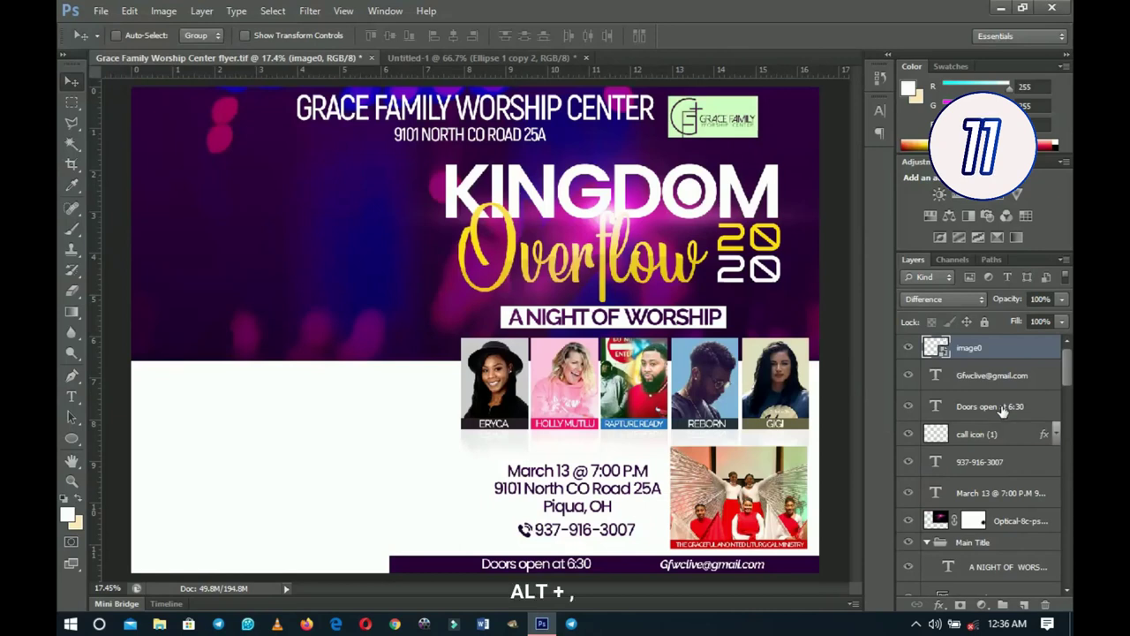
key("alt+comma")
key("alt+comma")
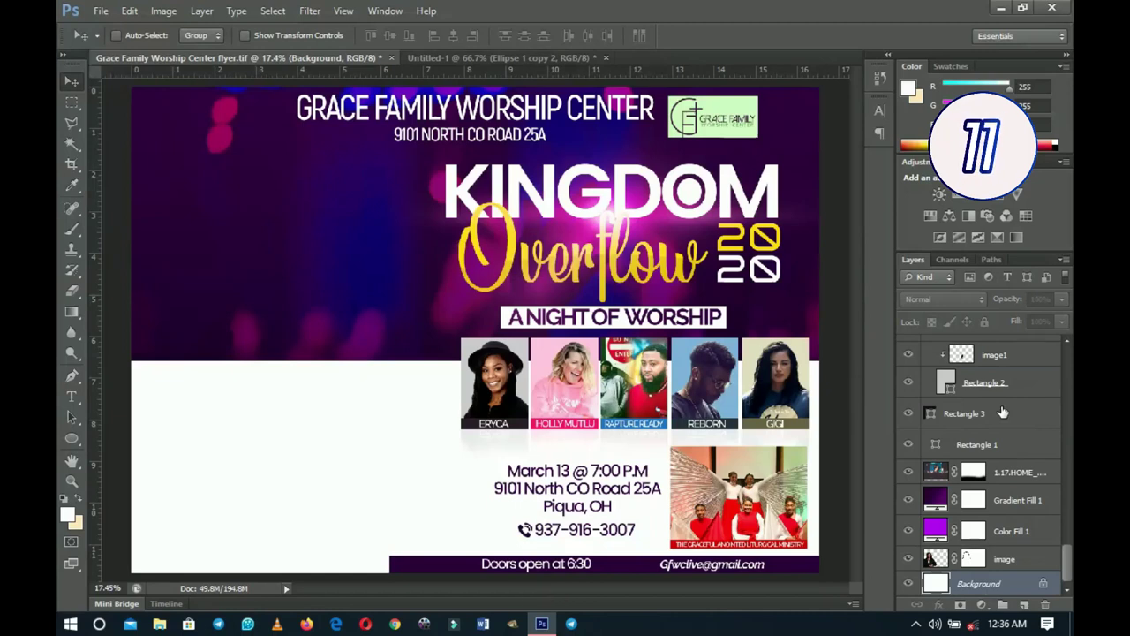
key("alt+period")
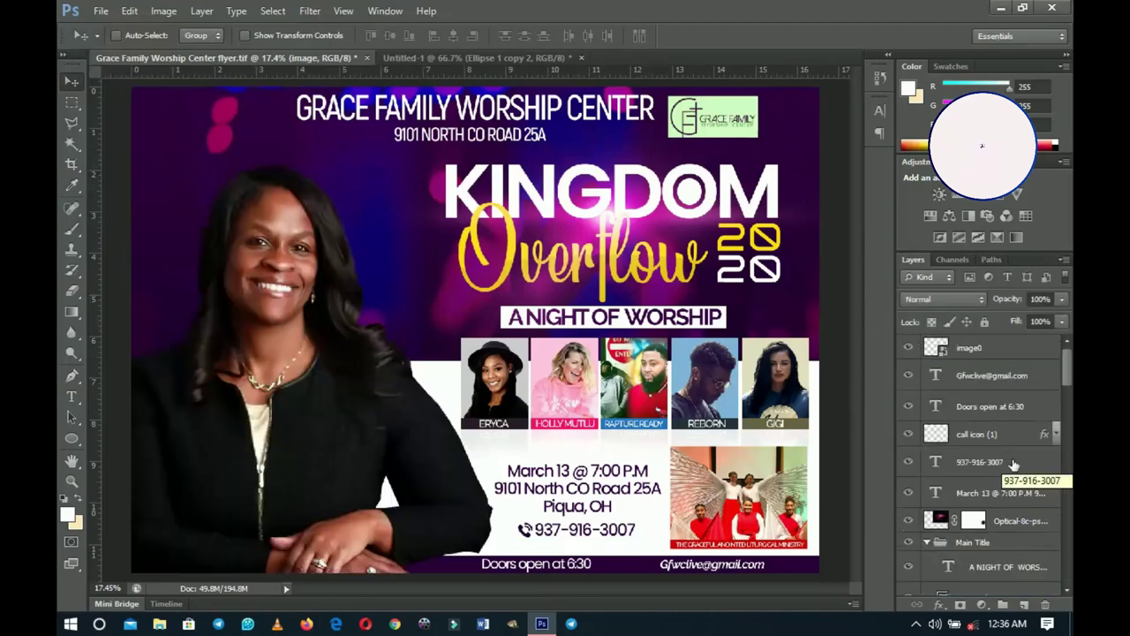
Step: Copy the layer style of the call icon (1) layer and paste it onto the "Doors open at 6:30" text layer
left_click(1054, 436)
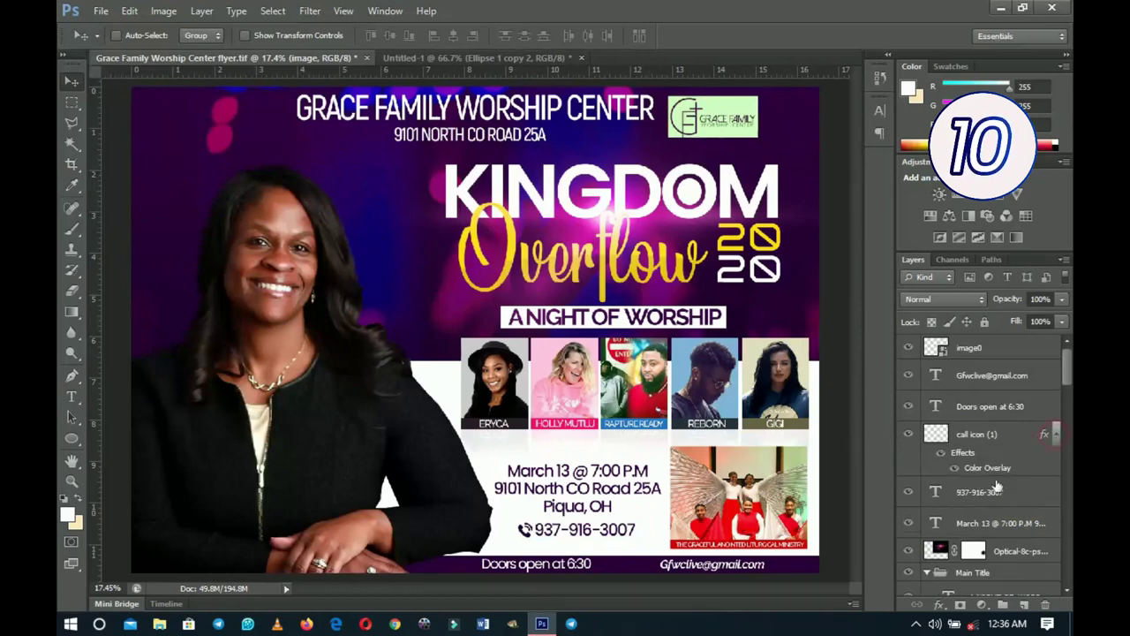
left_click(1057, 434)
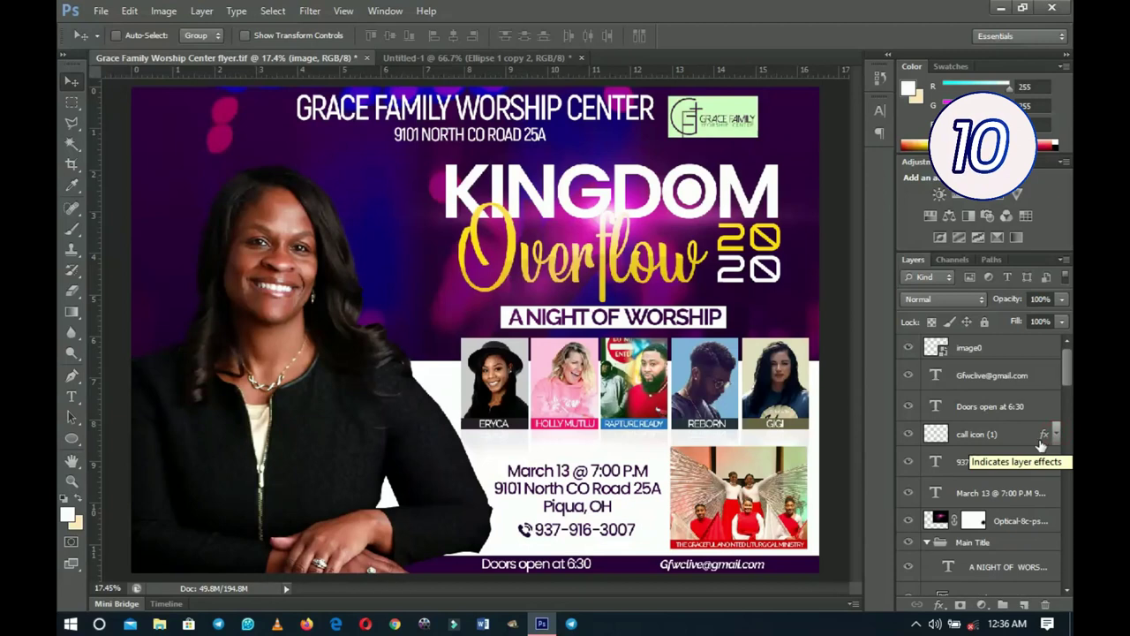
right_click(1002, 437)
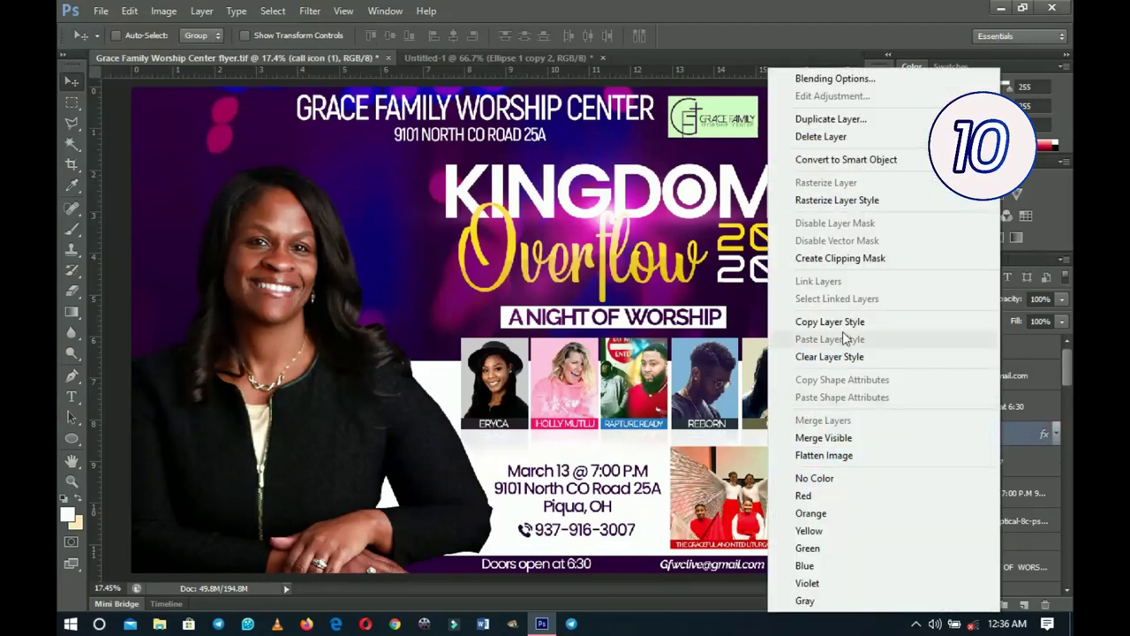
left_click(846, 323)
left_click(991, 406)
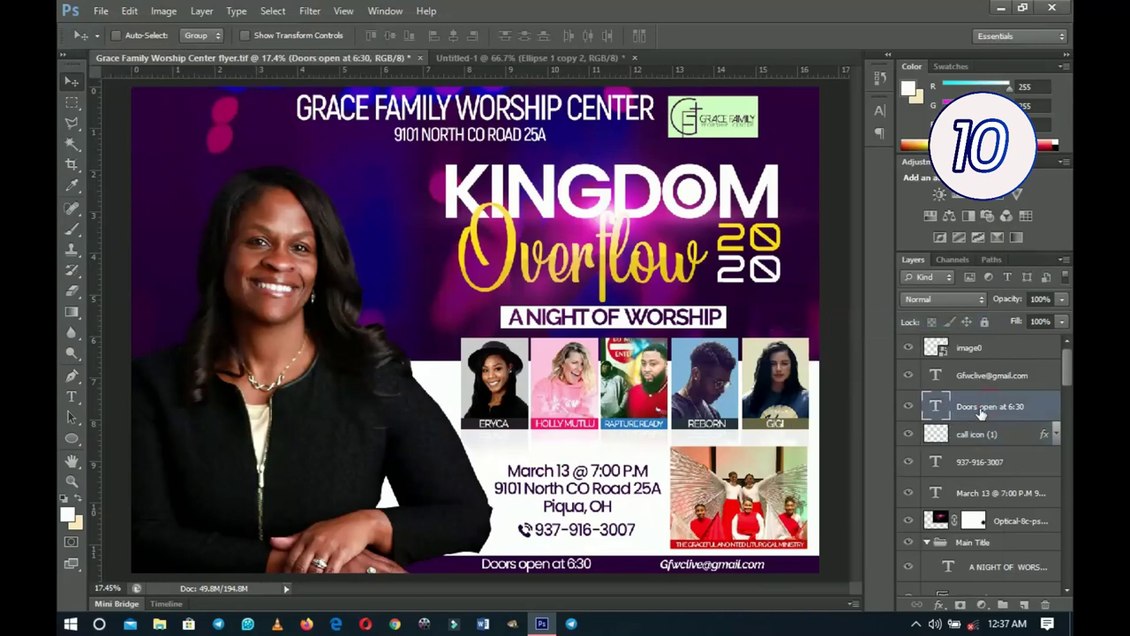
right_click(981, 411)
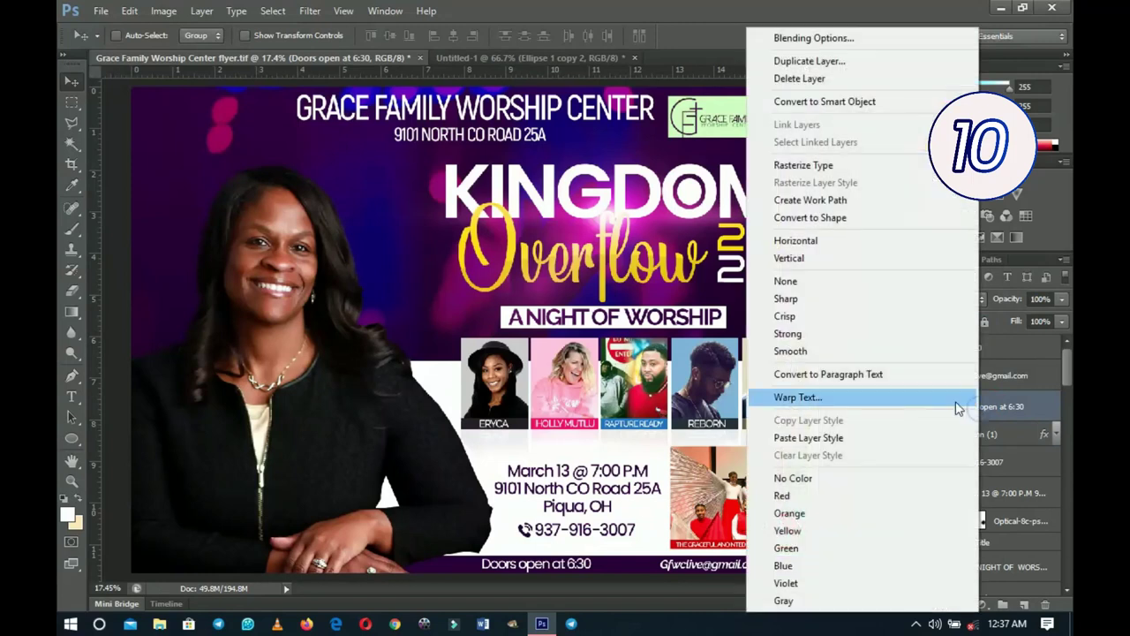
left_click(808, 437)
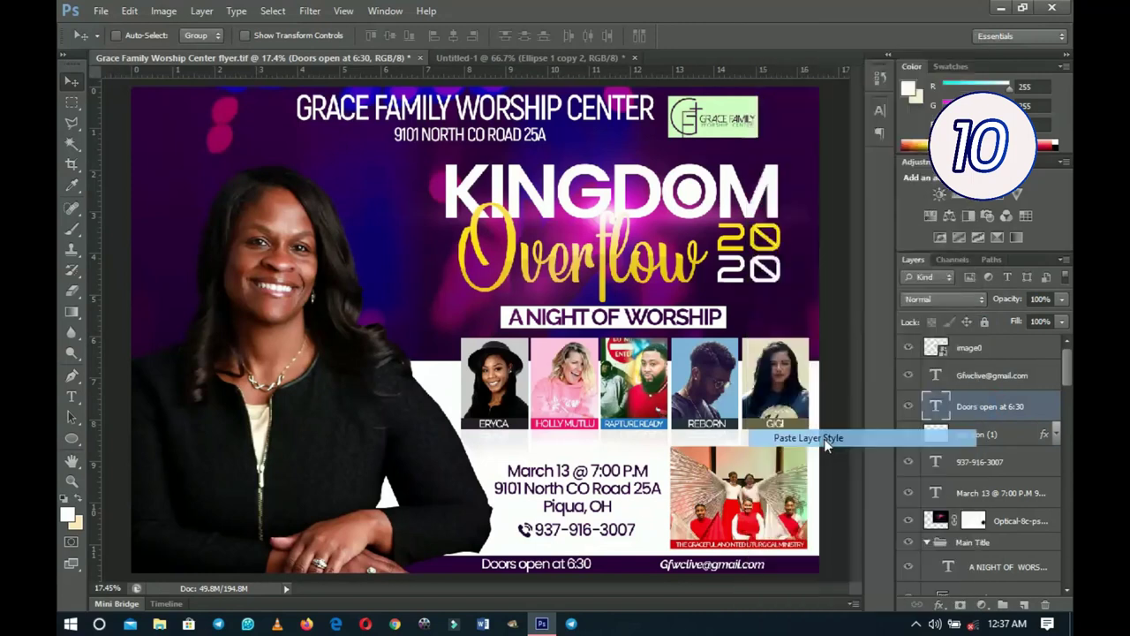
Step: Inspect the "Doors open at 6:30" line in the flyer's footer up close and undo its pasted layer style
key("z")
left_click(534, 566)
left_click(534, 566)
key("v")
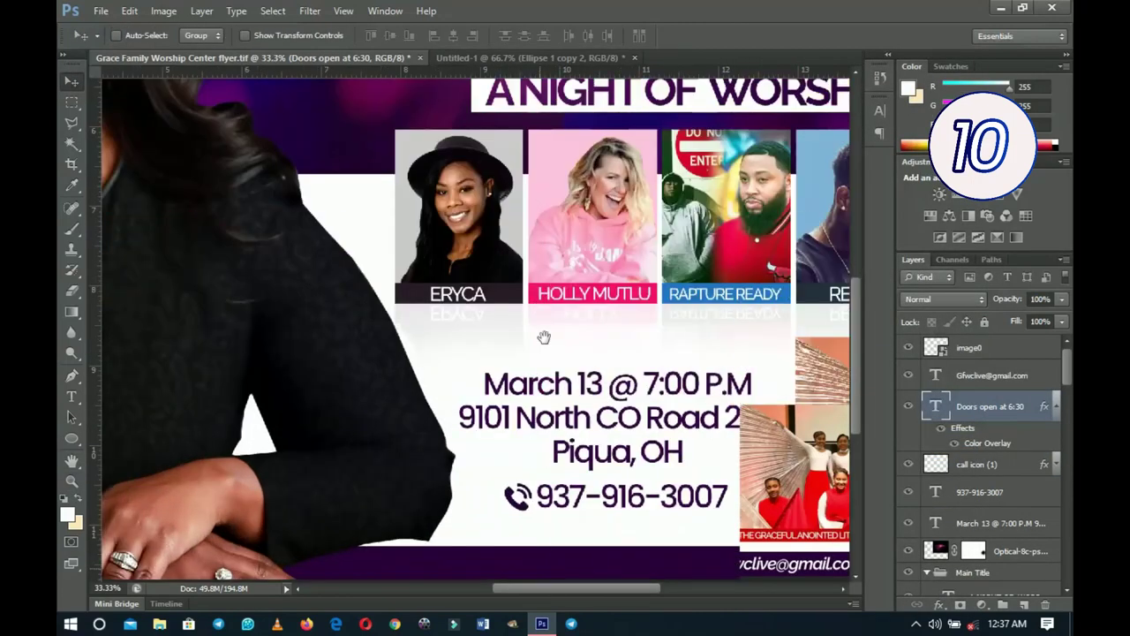
scroll(558, 474, "down", 3)
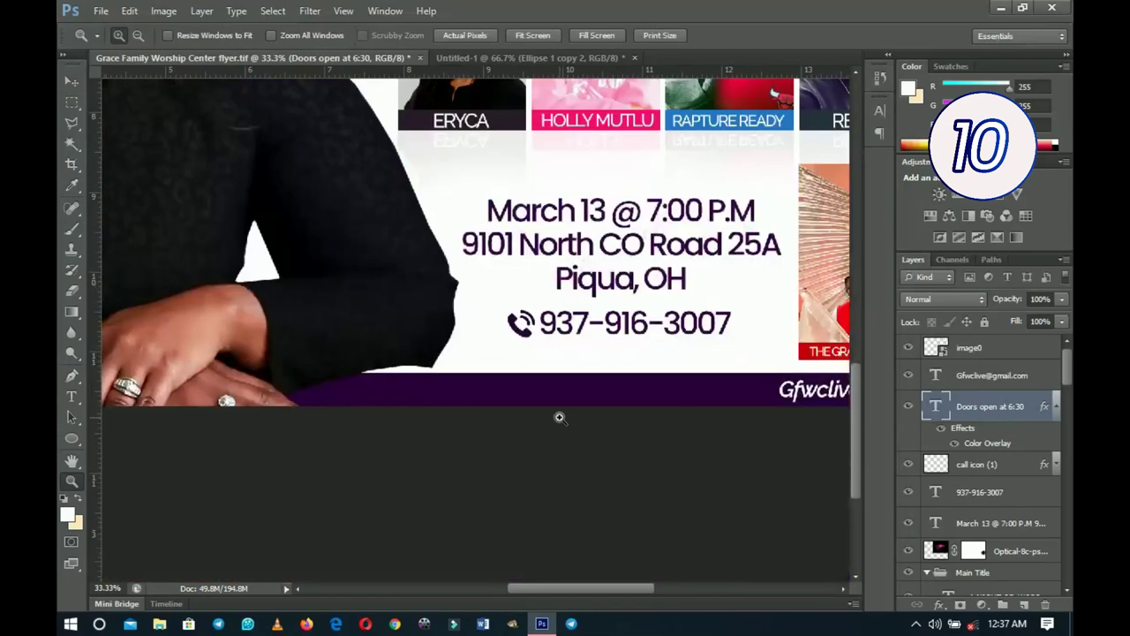
key("alt+comma")
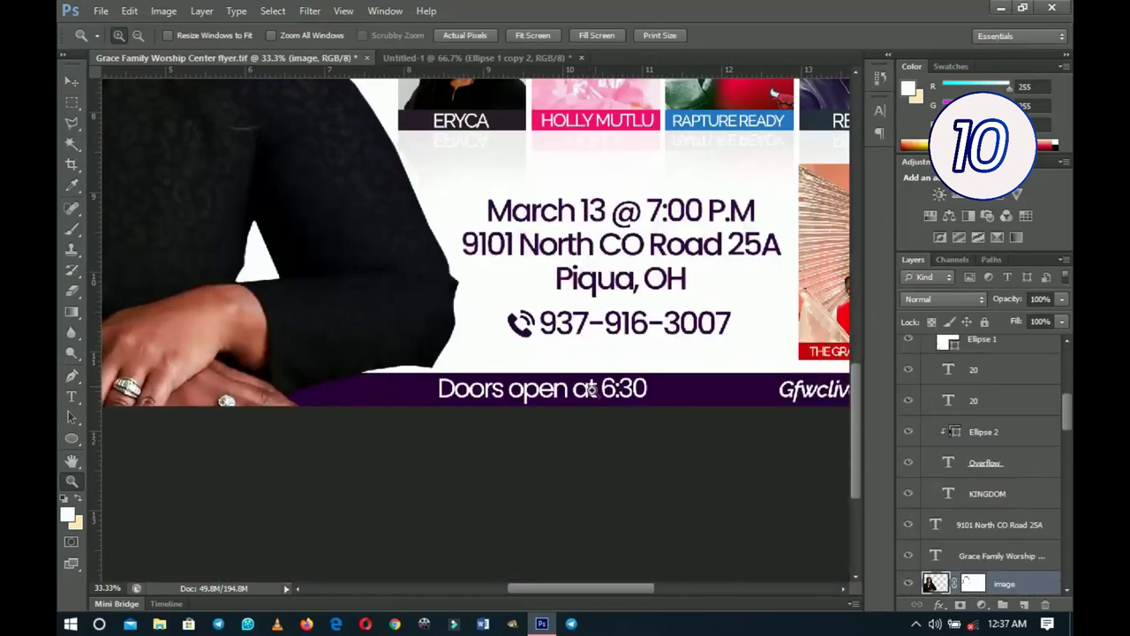
Step: Duplicate the KINGDOM text layer's Outer Glow effect onto the Overflow text layer and undo the duplication
scroll(945, 432, "up", 1)
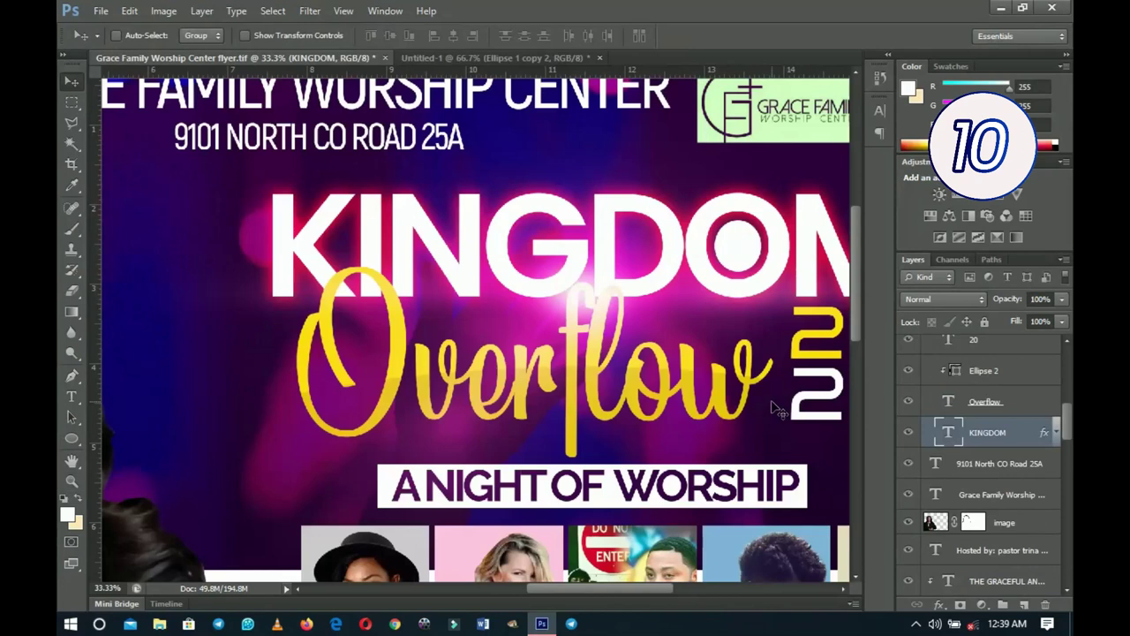
key("ctrl+plus")
left_click_drag(645, 465, 668, 446)
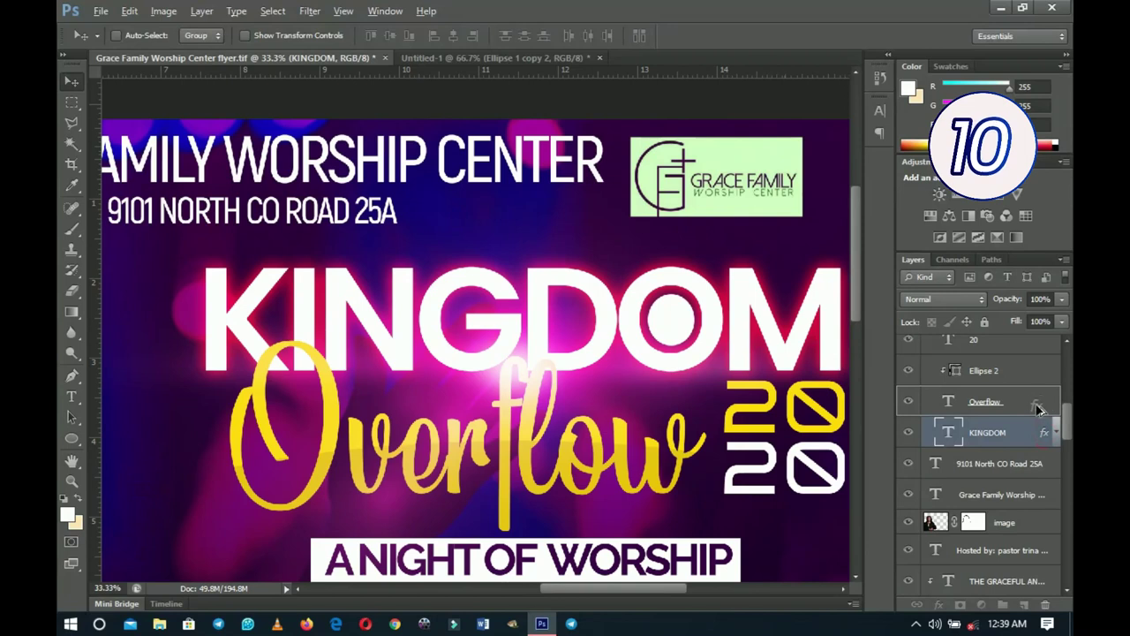
left_click_drag(1038, 406, 1038, 405)
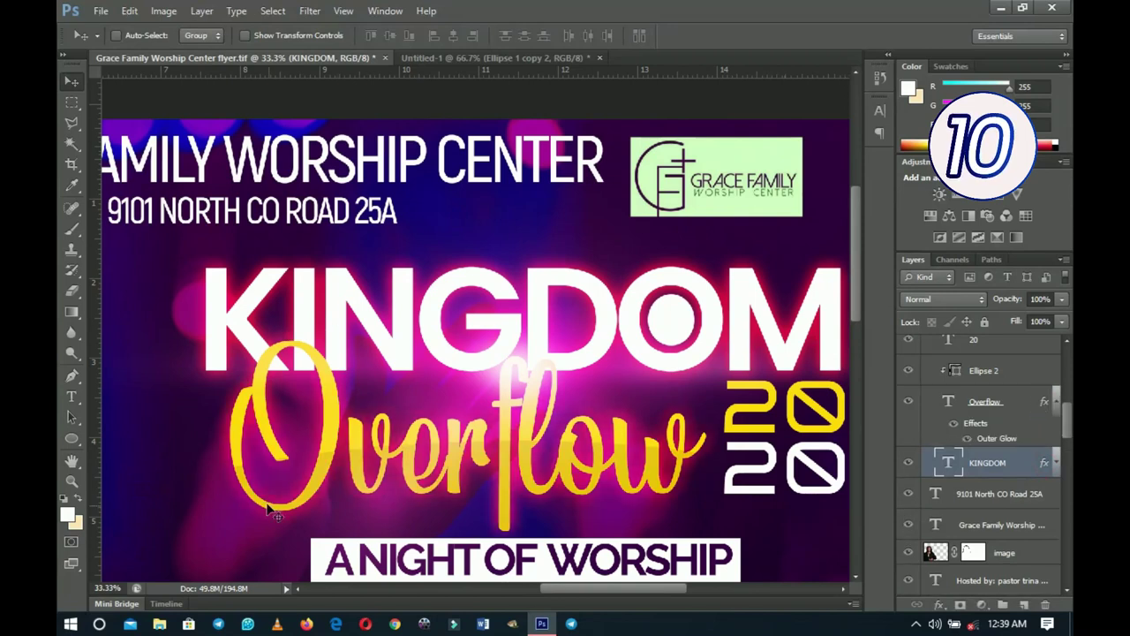
key("ctrl+z")
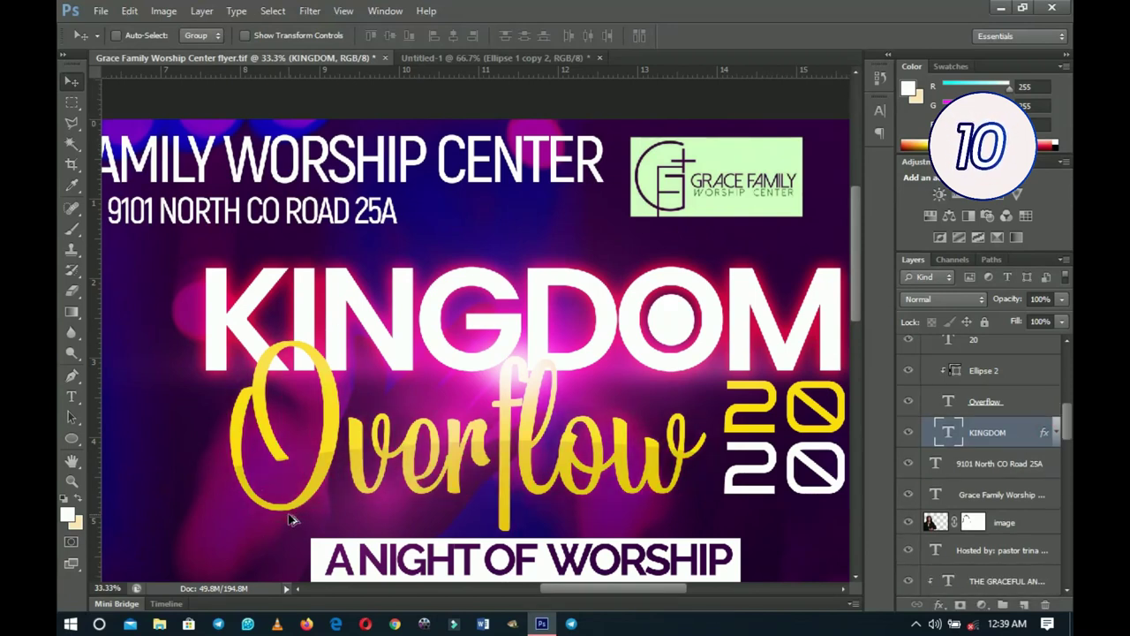
key("ctrl+minus")
key("ctrl+minus")
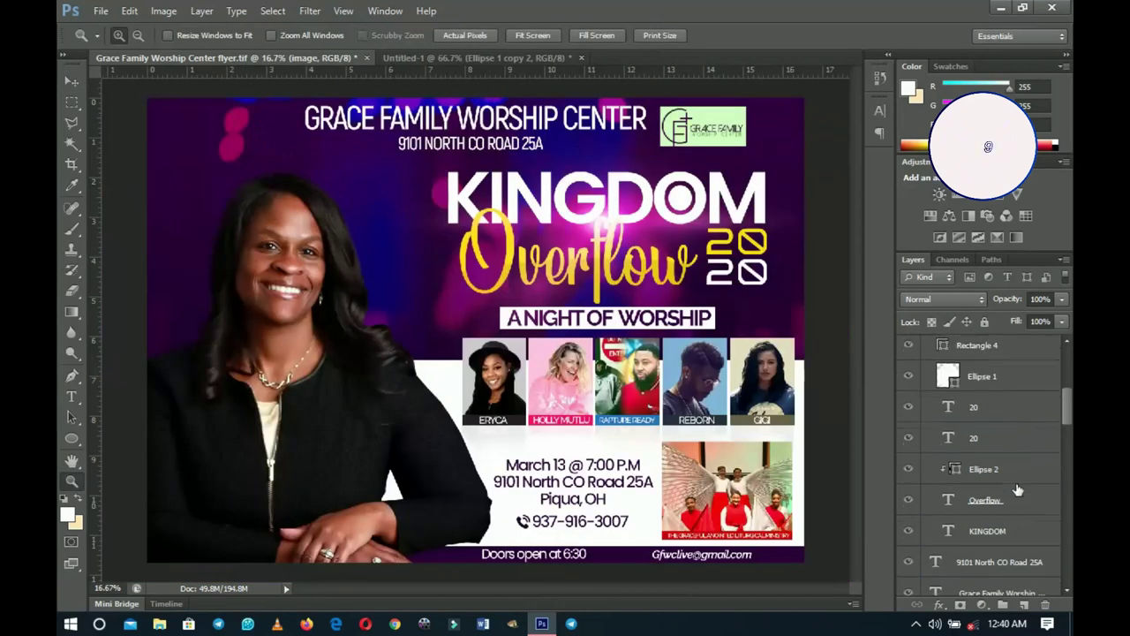
Step: Set the layer thumbnails to the medium size, using the e-mail text layer's thumbnail options
scroll(1012, 471, "up", 3)
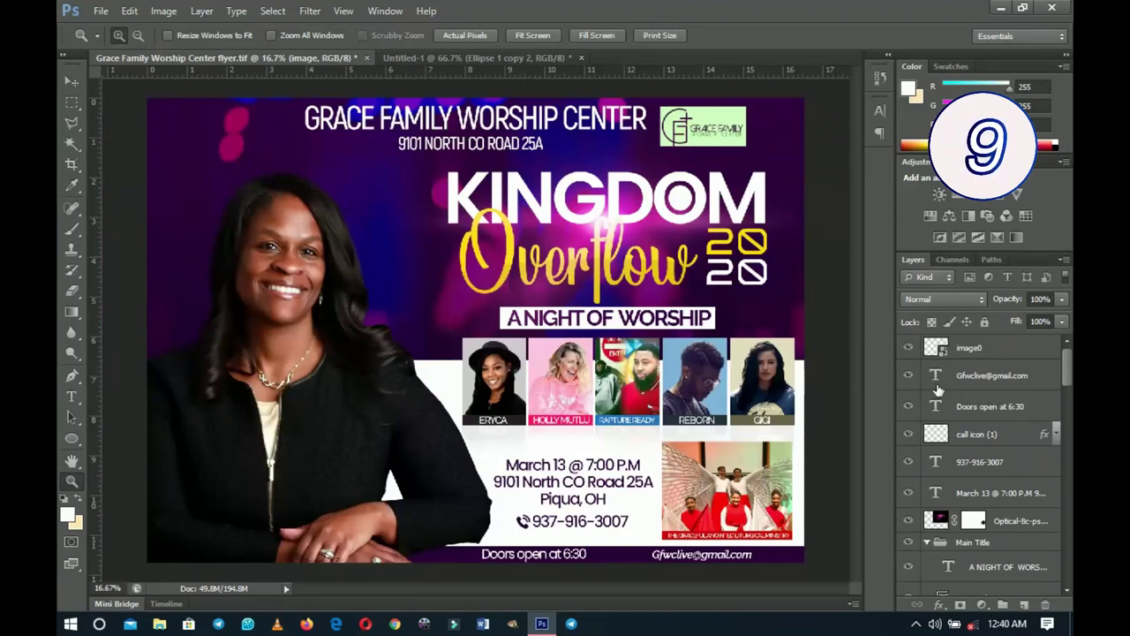
left_click(937, 379)
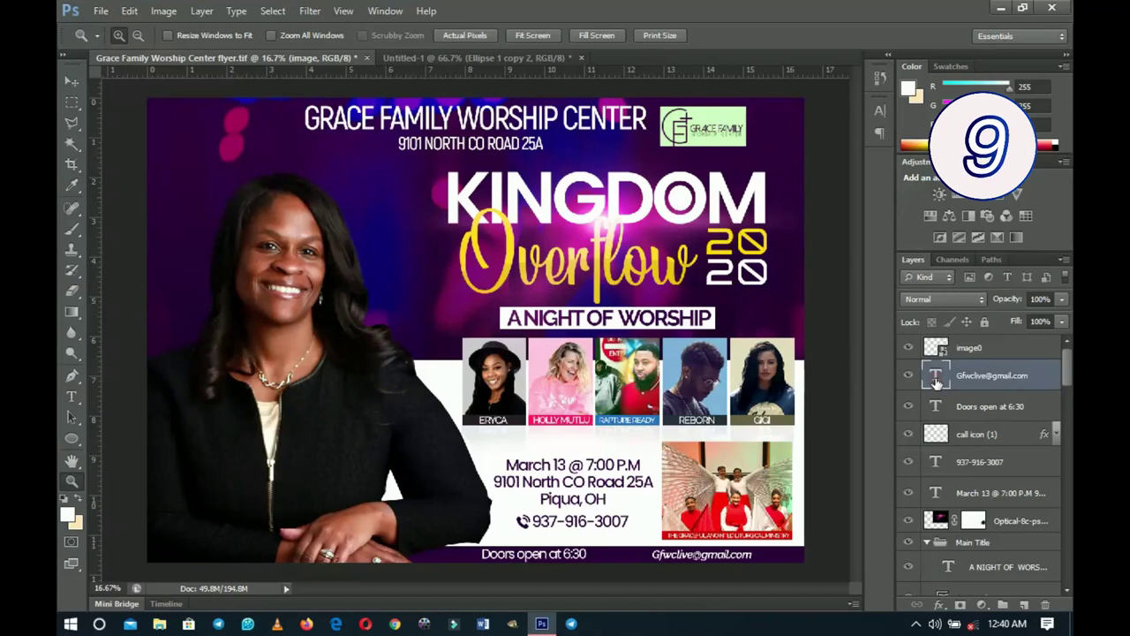
right_click(937, 379)
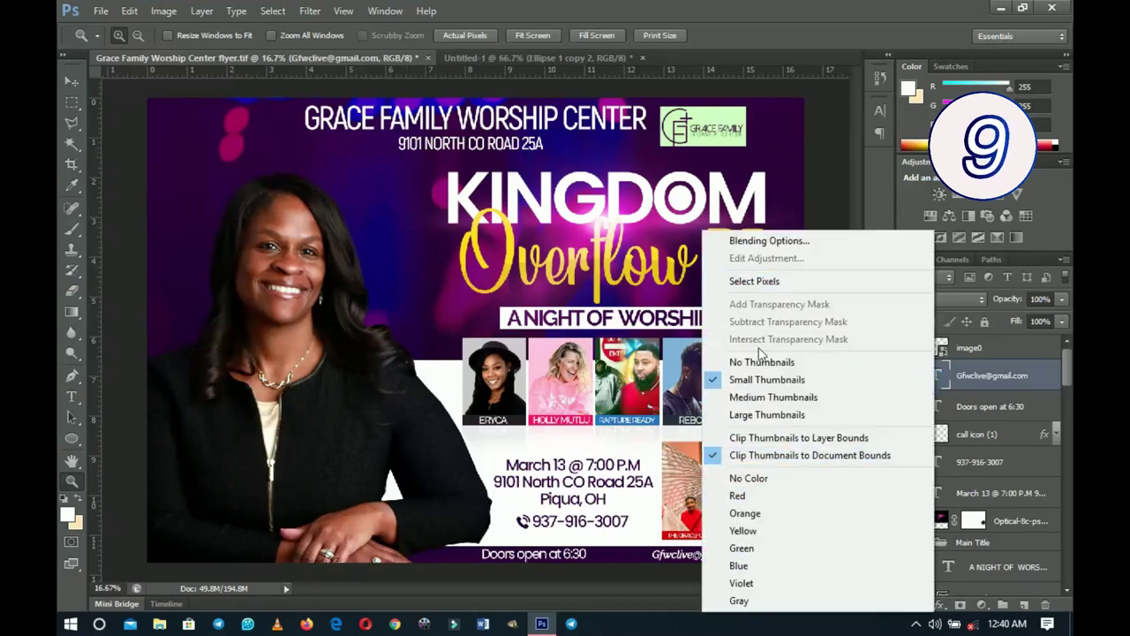
left_click(755, 399)
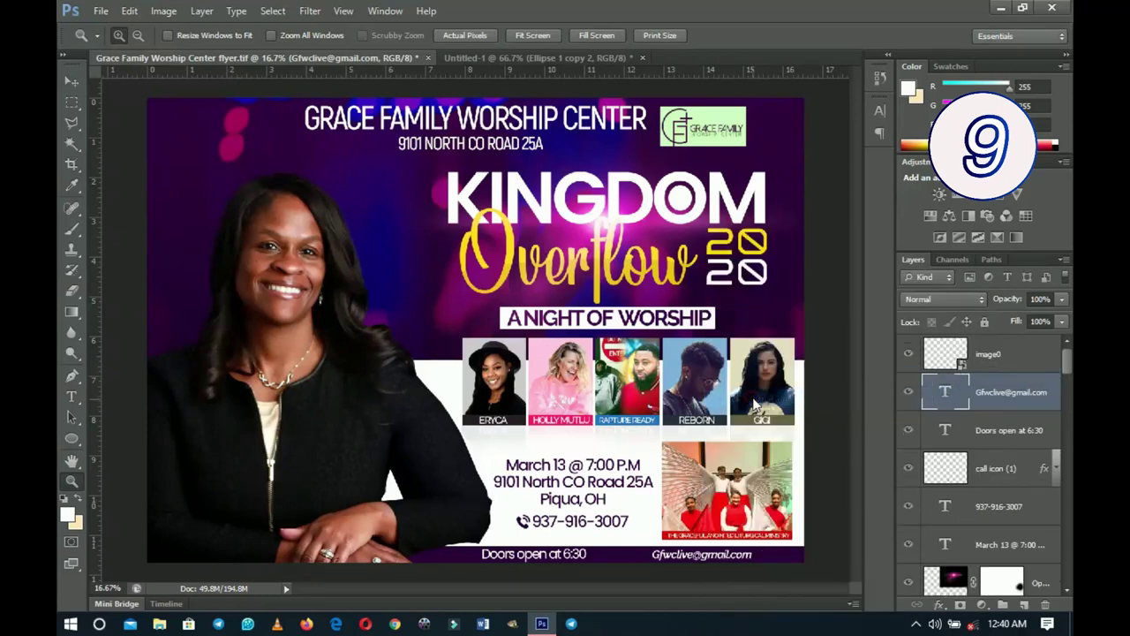
Step: Set the layer thumbnails to the large size and look through the enlarged thumbnails in the layer stack
right_click(946, 394)
left_click(875, 190)
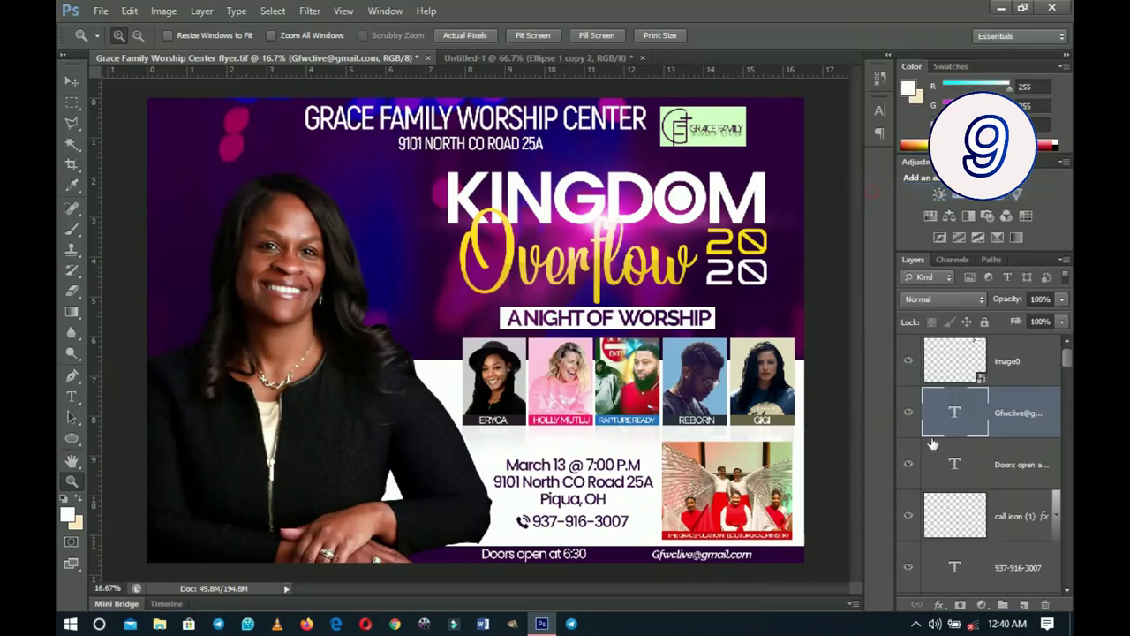
scroll(933, 444, "down", 3)
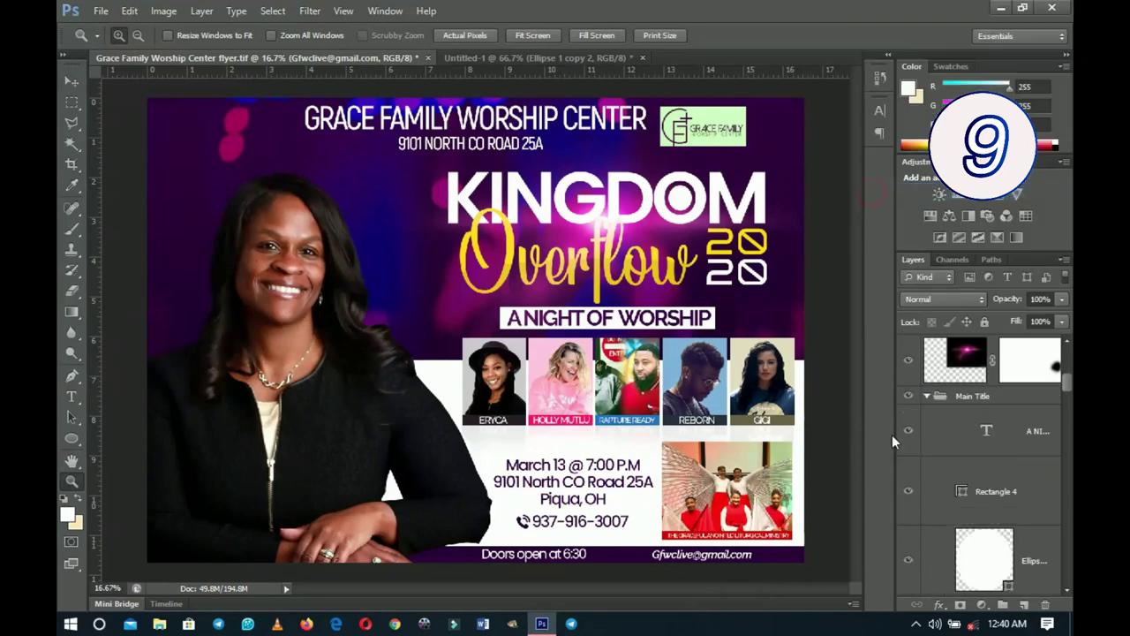
left_click_drag(894, 444, 897, 415)
scroll(927, 424, "up", 2)
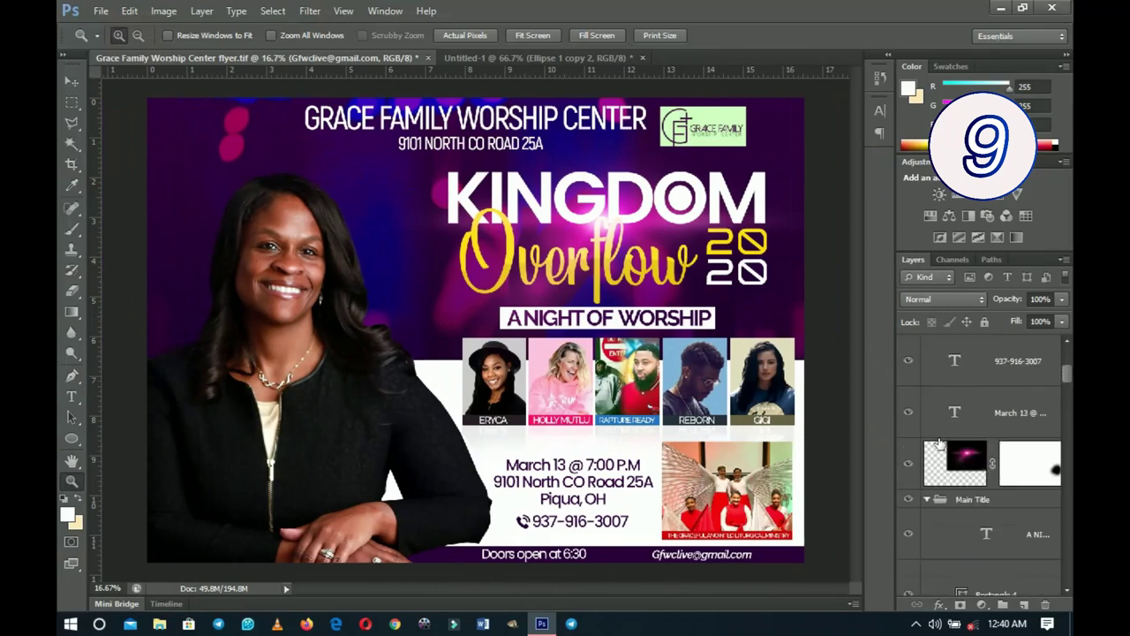
scroll(948, 425, "down", 2)
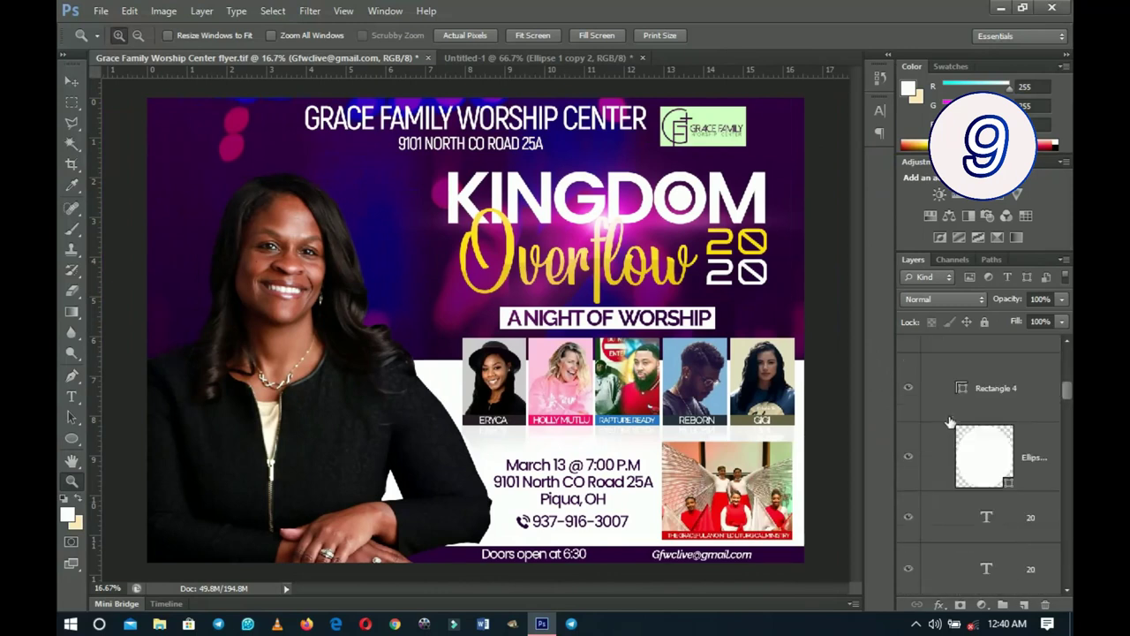
Step: Set the layer thumbnails to the small size, using the Optical flare layer's thumbnail options
scroll(949, 422, "up", 3)
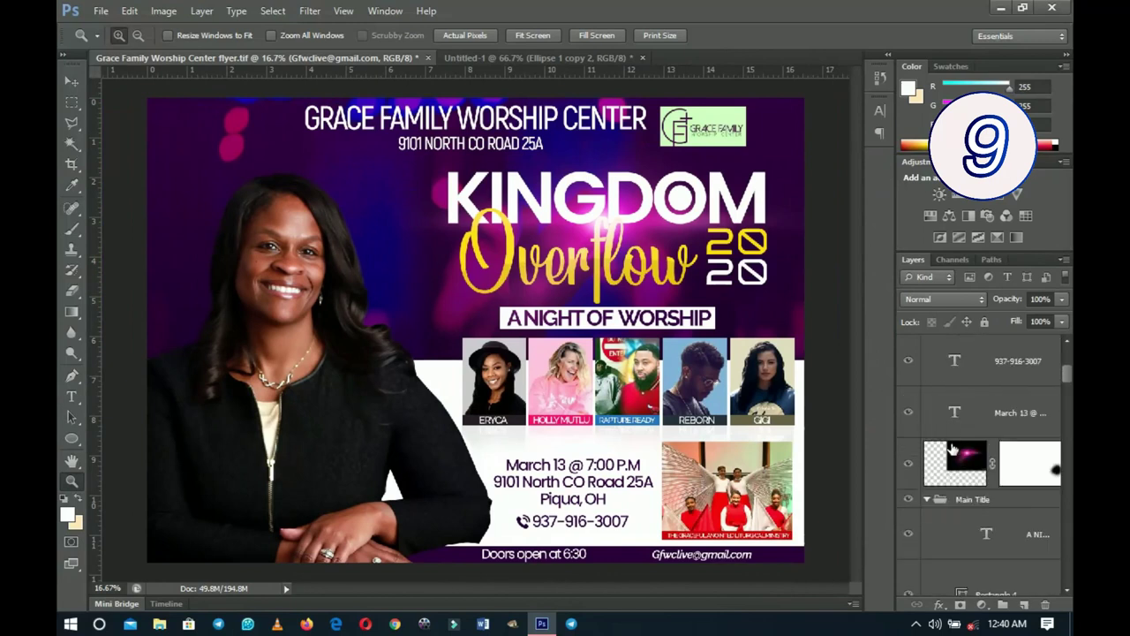
right_click(952, 454)
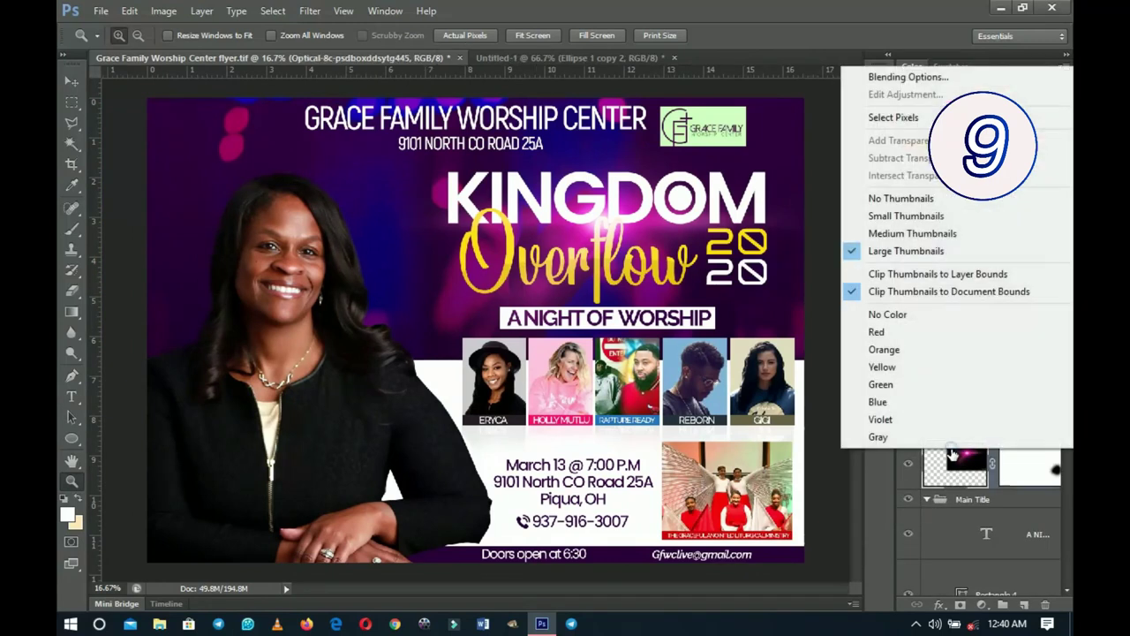
left_click(878, 217)
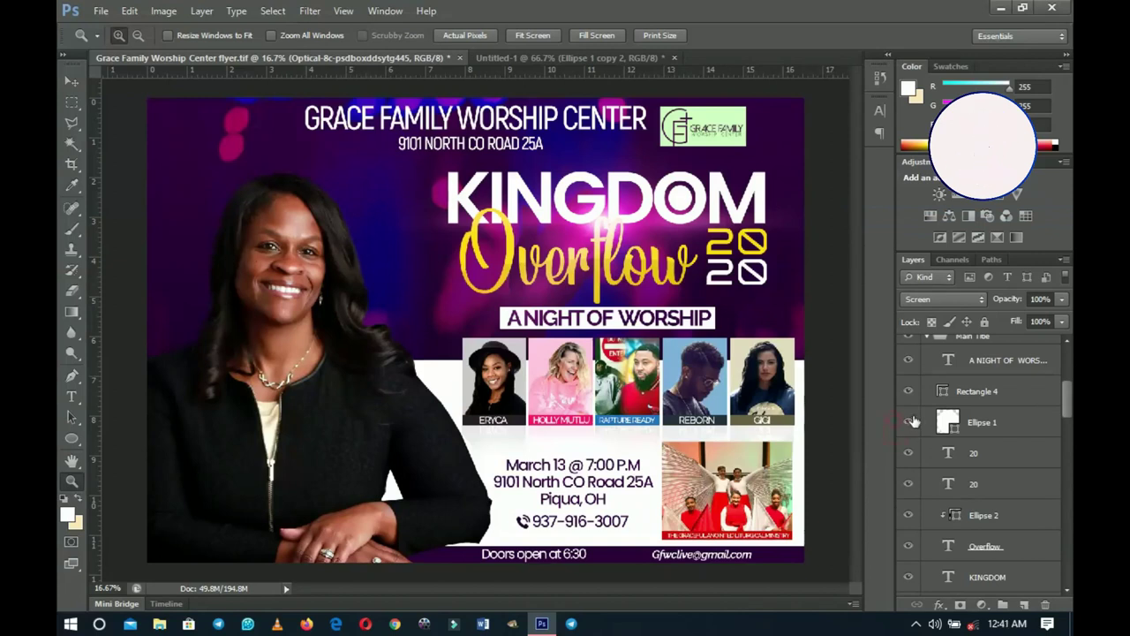
Step: Give the A NIGHT OF WORSHIP text layer in the Main Title group an orange colour label
scroll(913, 421, "up", 1)
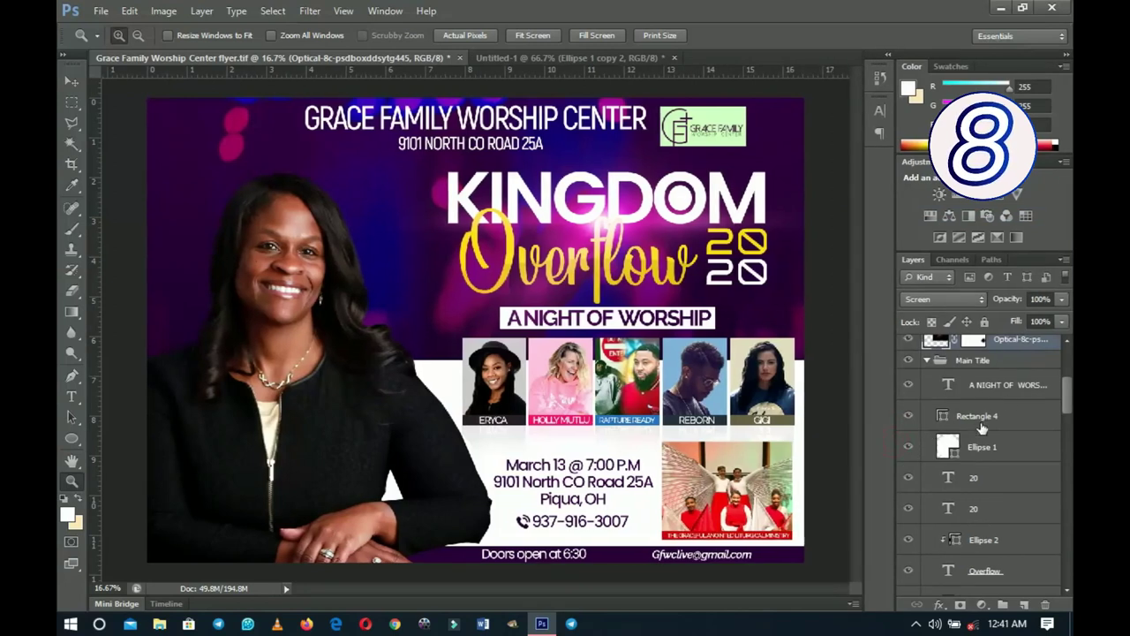
scroll(981, 429, "up", 2)
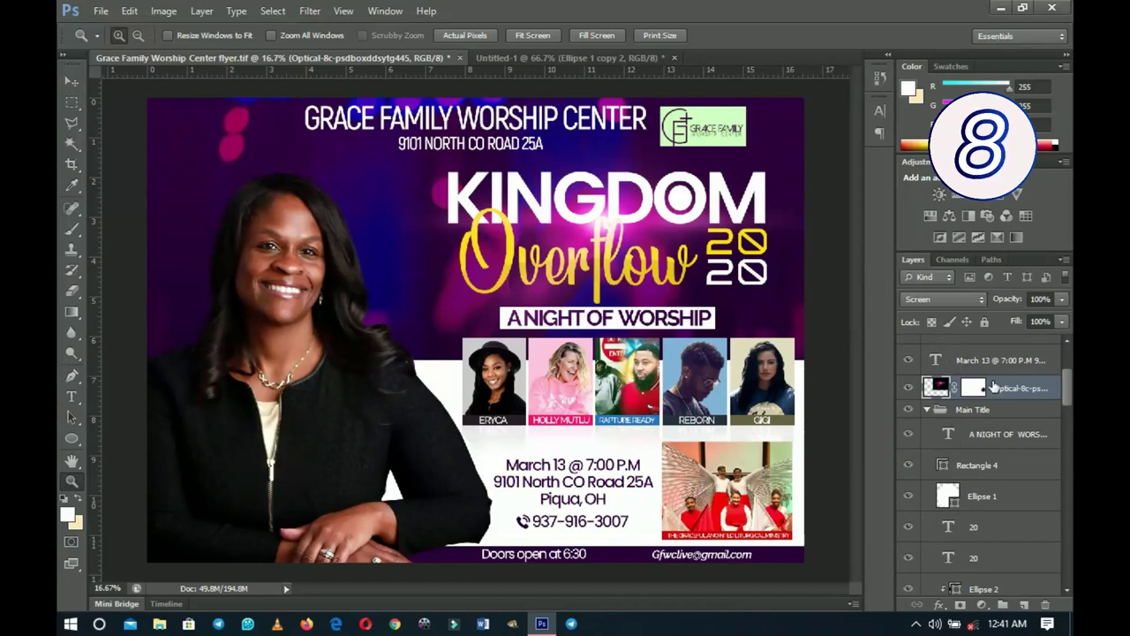
left_click(974, 438)
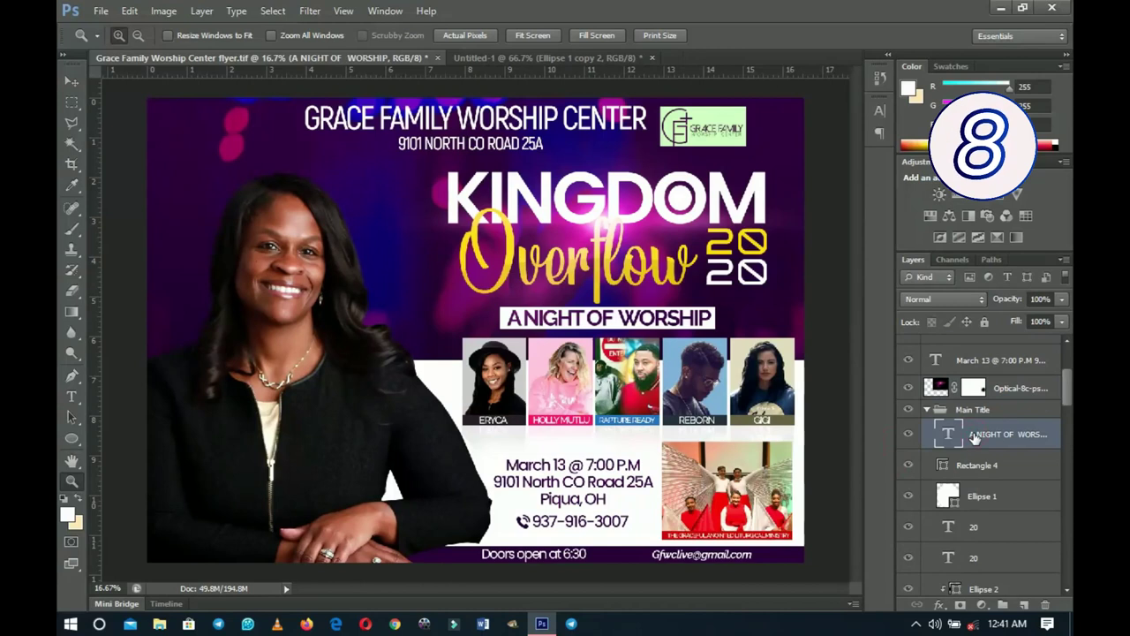
right_click(962, 438)
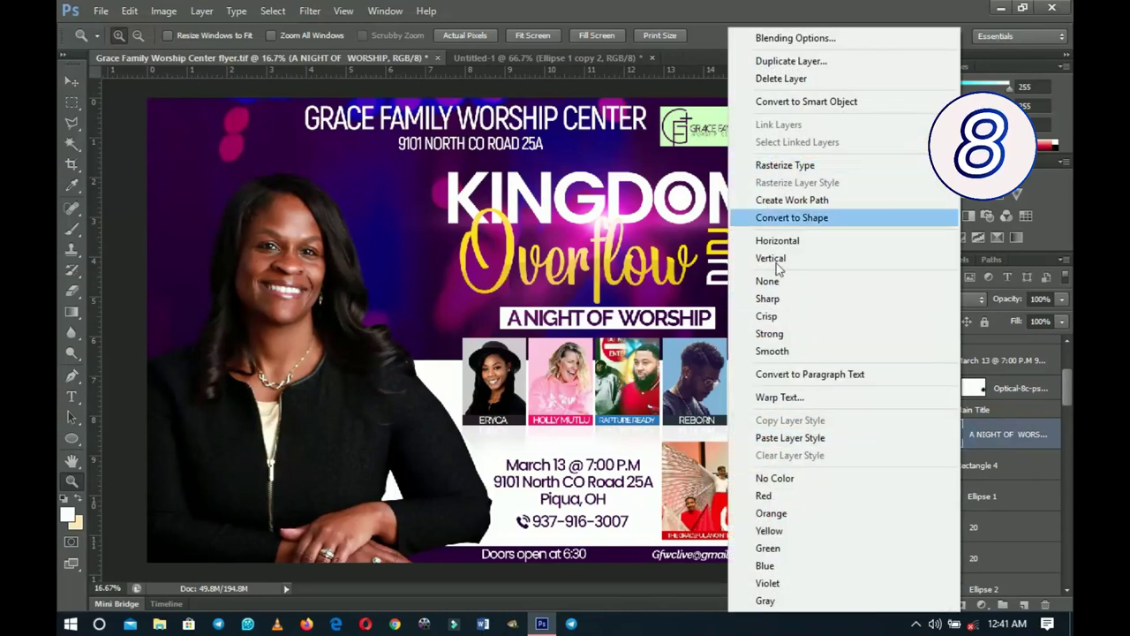
left_click(798, 513)
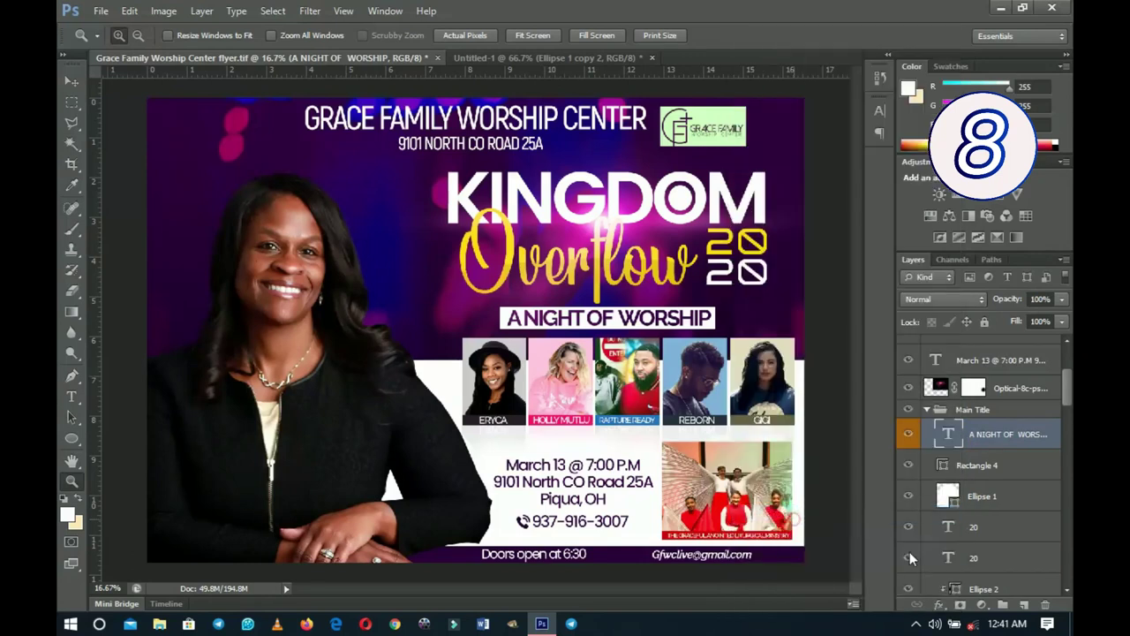
Step: Give the upper "20" text layer, directly below Ellipse 1, a red colour label
left_click(977, 524)
right_click(977, 526)
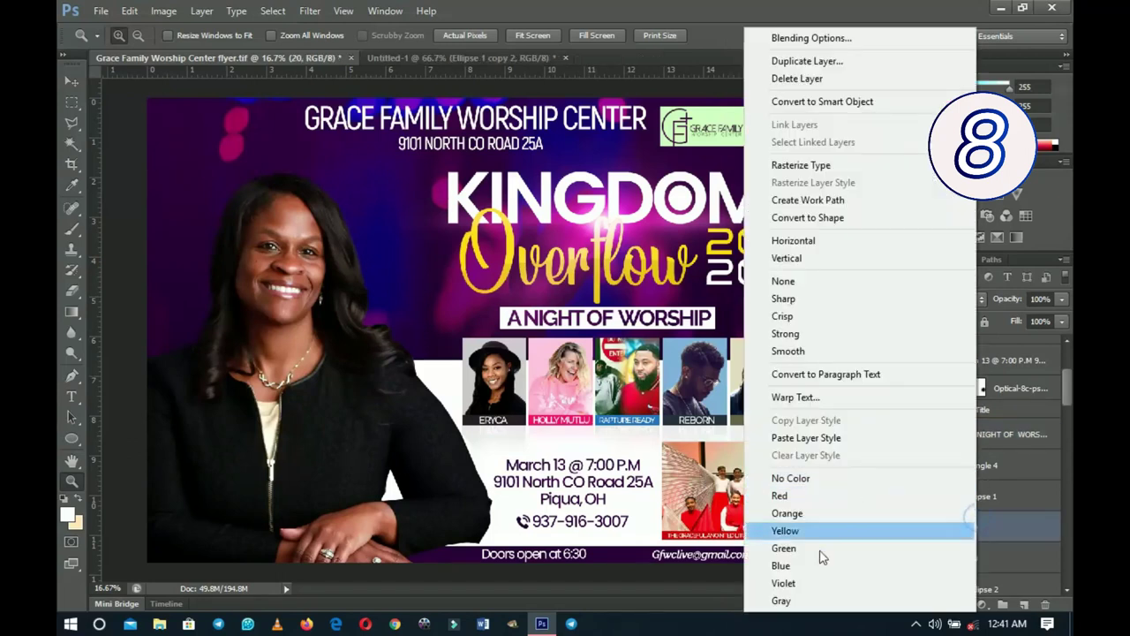
left_click(794, 496)
Step: Give the KINGDOM text layer a blue colour label
scroll(986, 495, "down", 3)
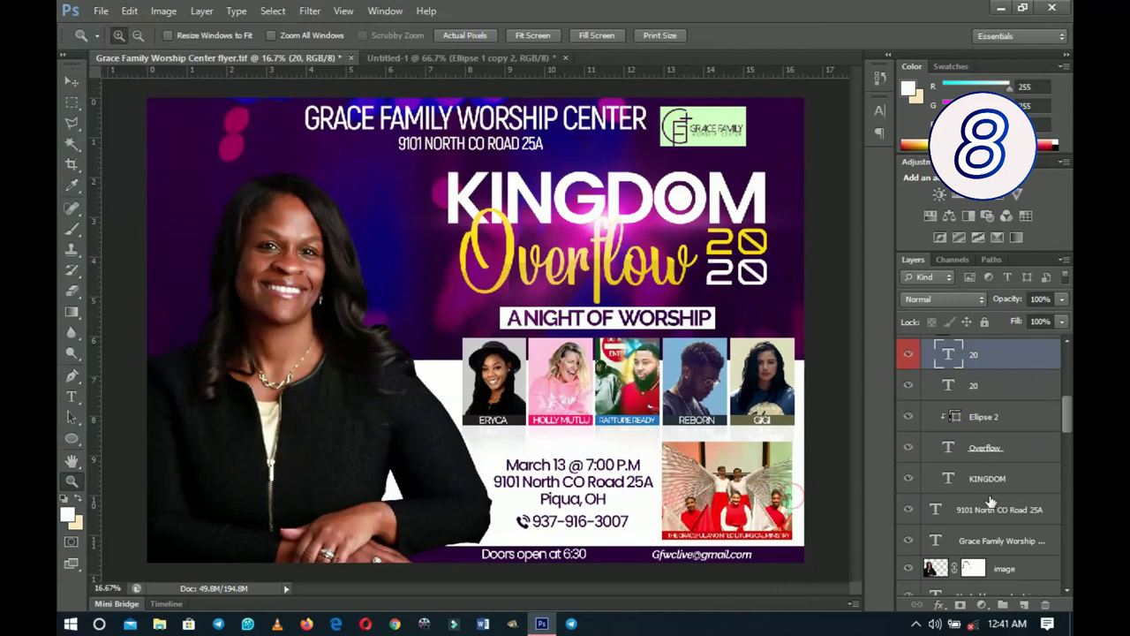
left_click(984, 486)
right_click(984, 486)
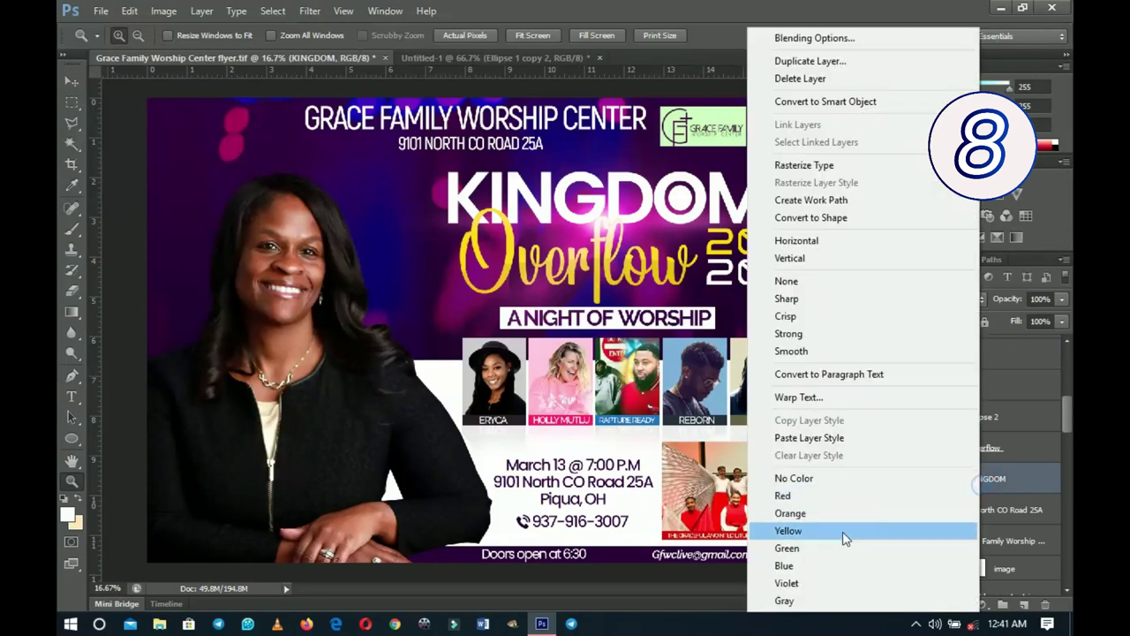
scroll(923, 536, "up", 1)
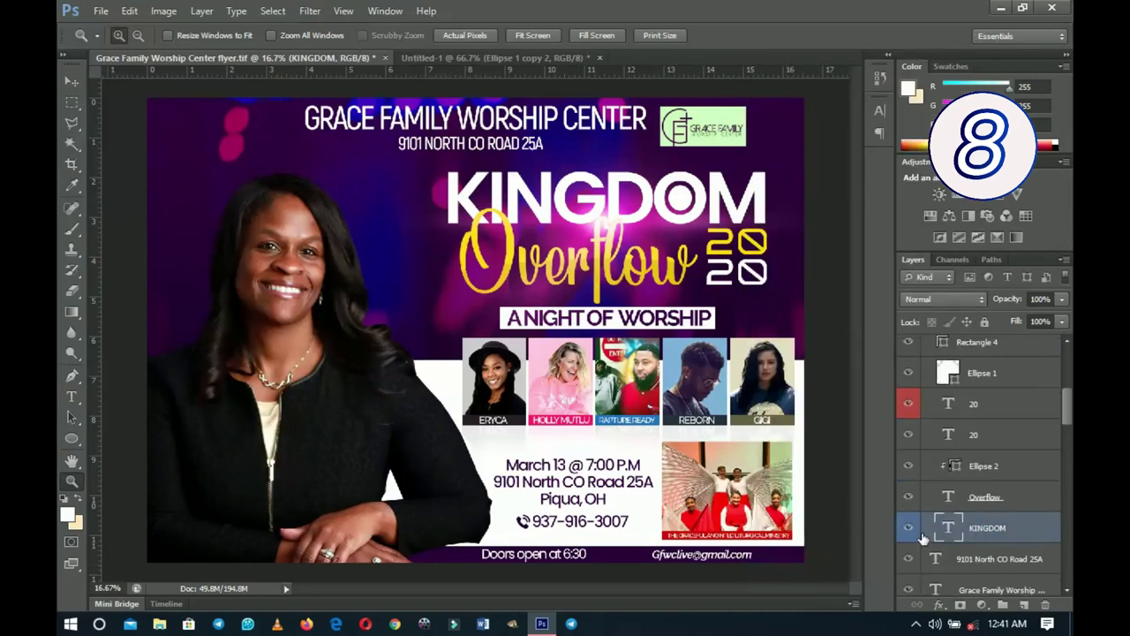
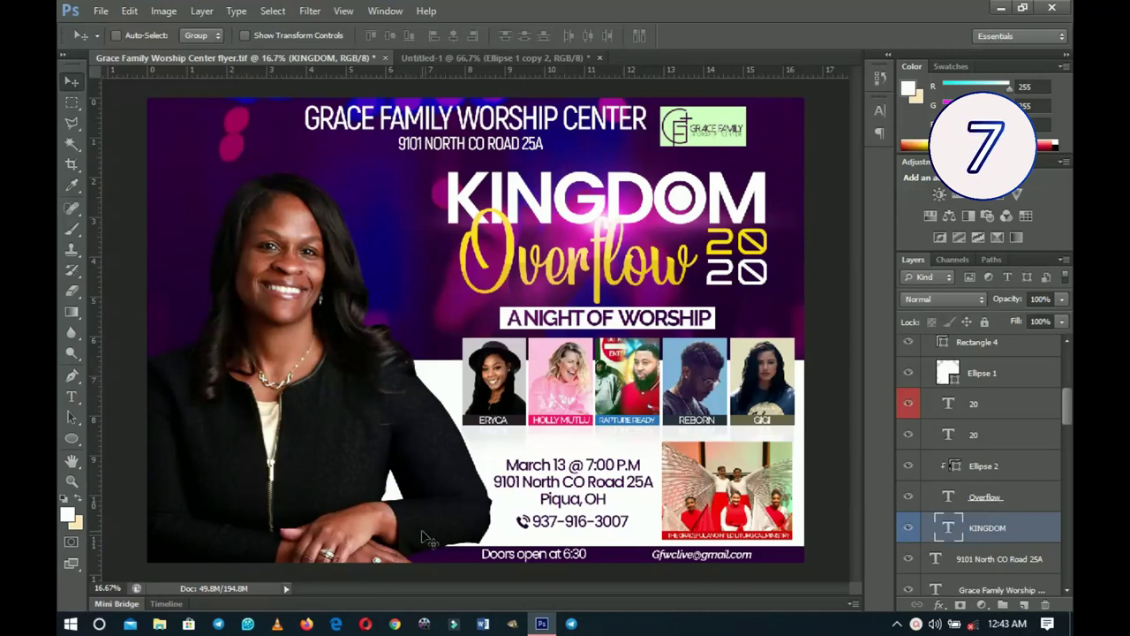
Step: Switch the layer filter from kind to name and filter the layers for "OVER"
left_click(938, 277)
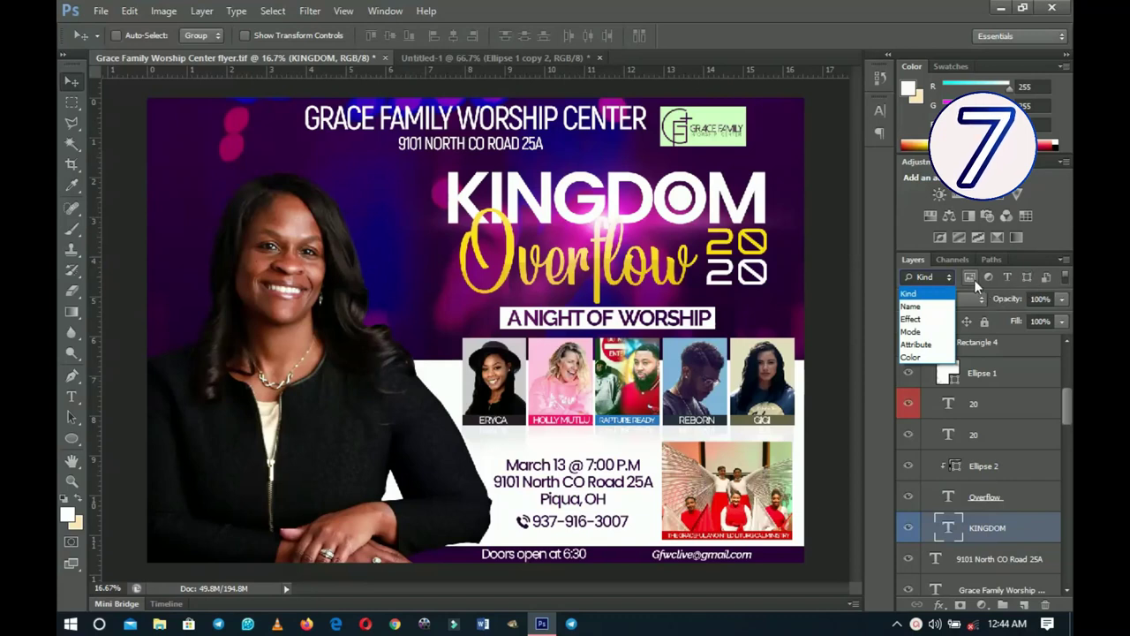
left_click(910, 307)
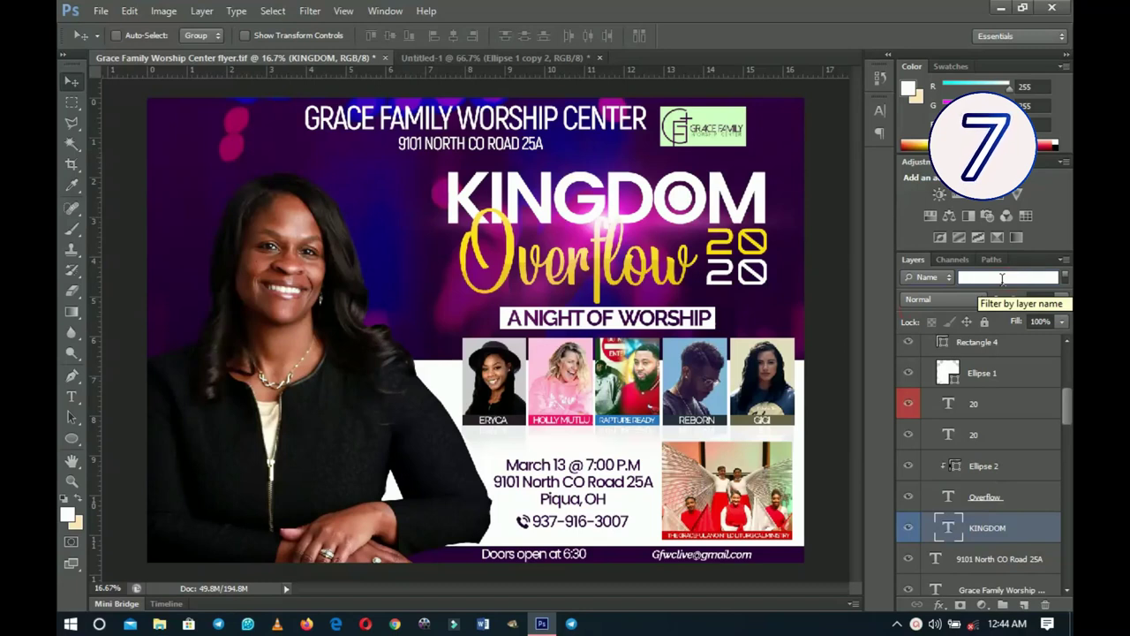
type("OVER")
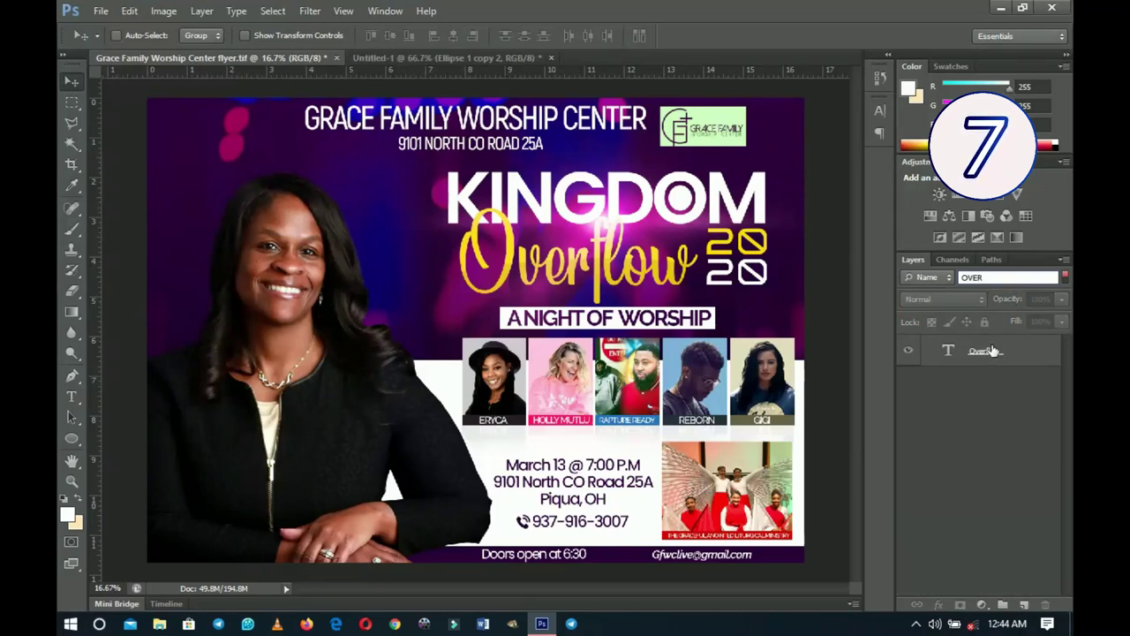
Step: Replace the layer name filter with "rectangle" and look through the matching layers
key("BackSpace")
key("BackSpace")
key("BackSpace")
key("BackSpace")
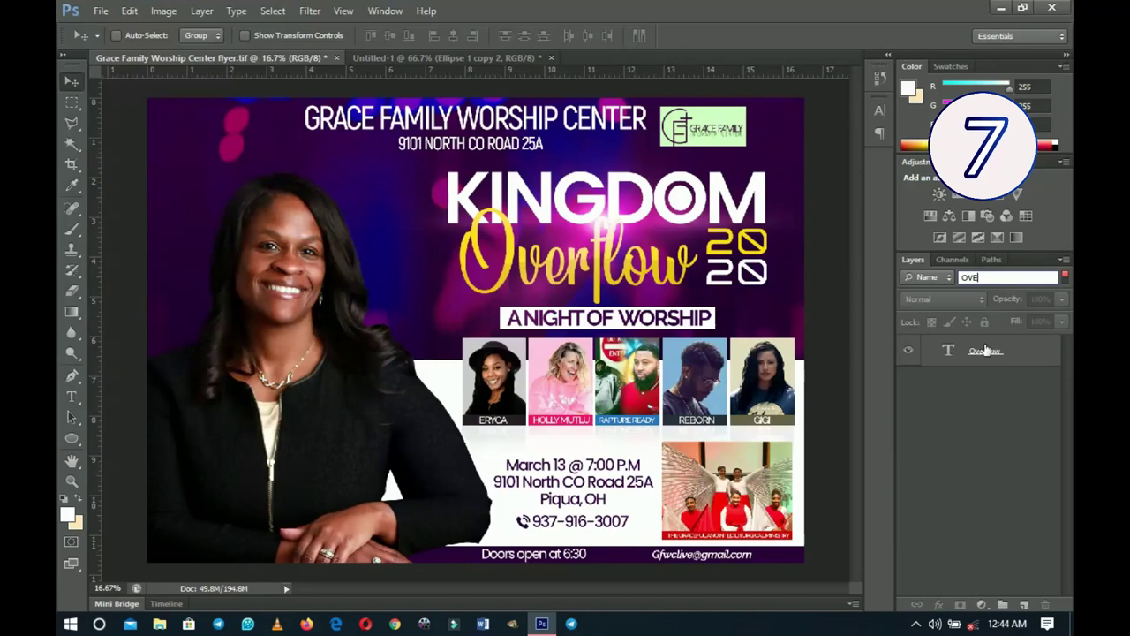
type("rectangle")
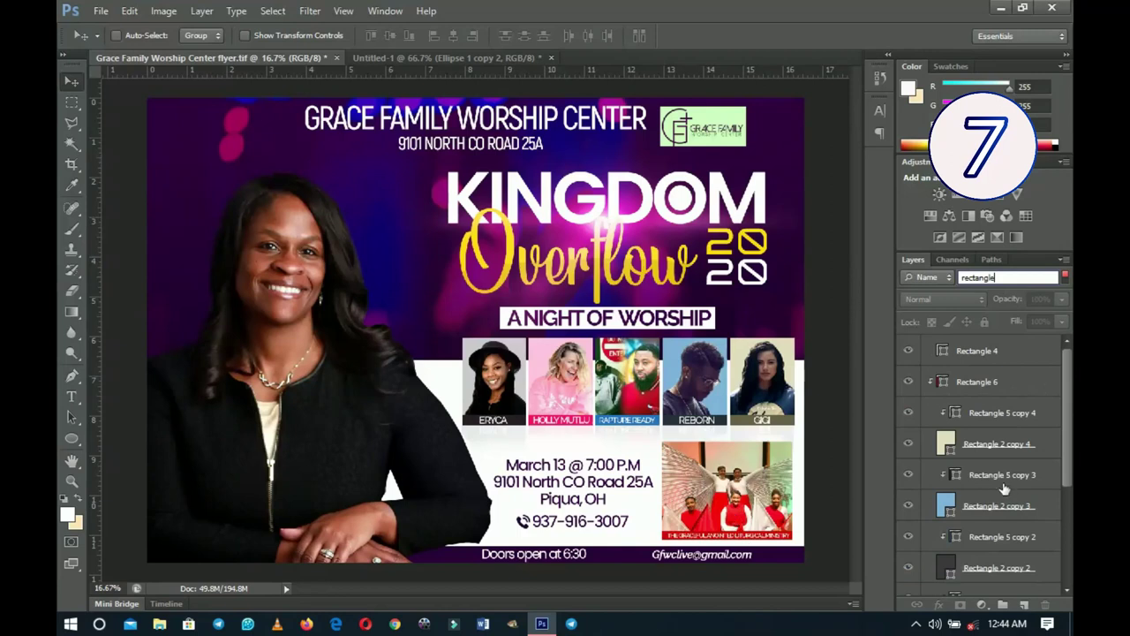
scroll(980, 490, "down", 2)
scroll(974, 491, "up", 2)
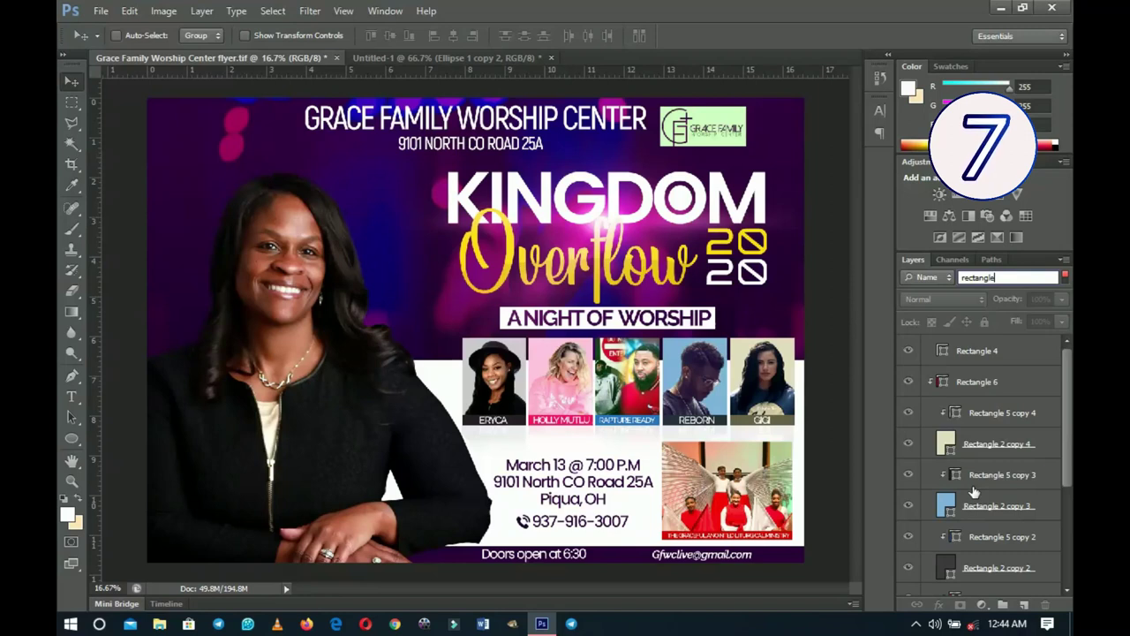
Step: Clear the layer name filter and look through the full layer stack
double_click(1004, 277)
key("BackSpace")
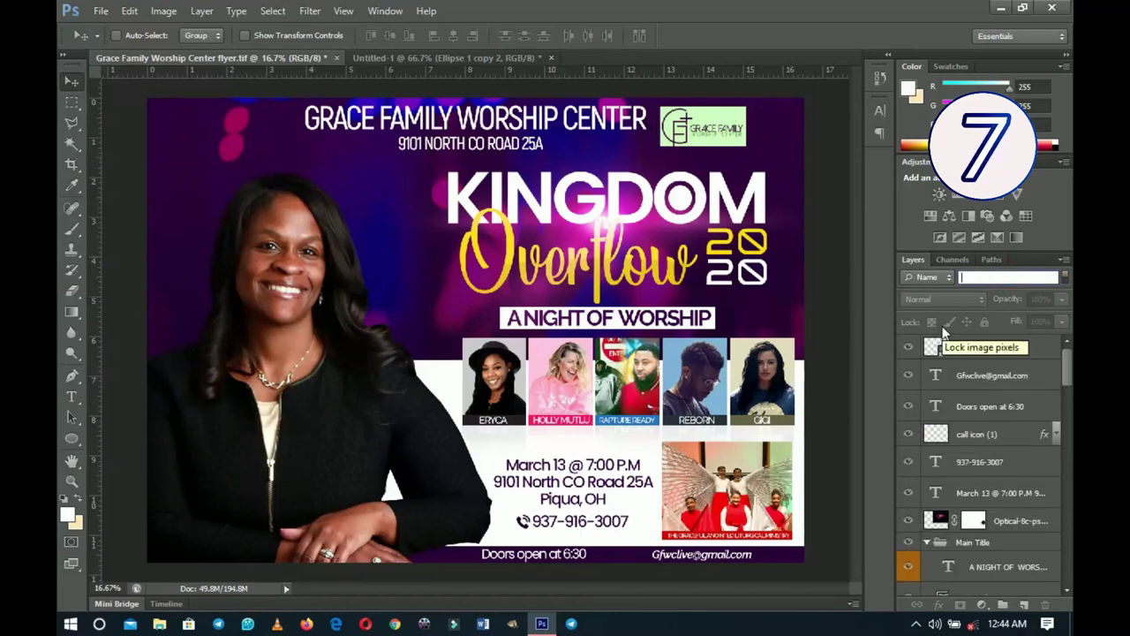
scroll(971, 437, "down", 2)
scroll(975, 446, "down", 4)
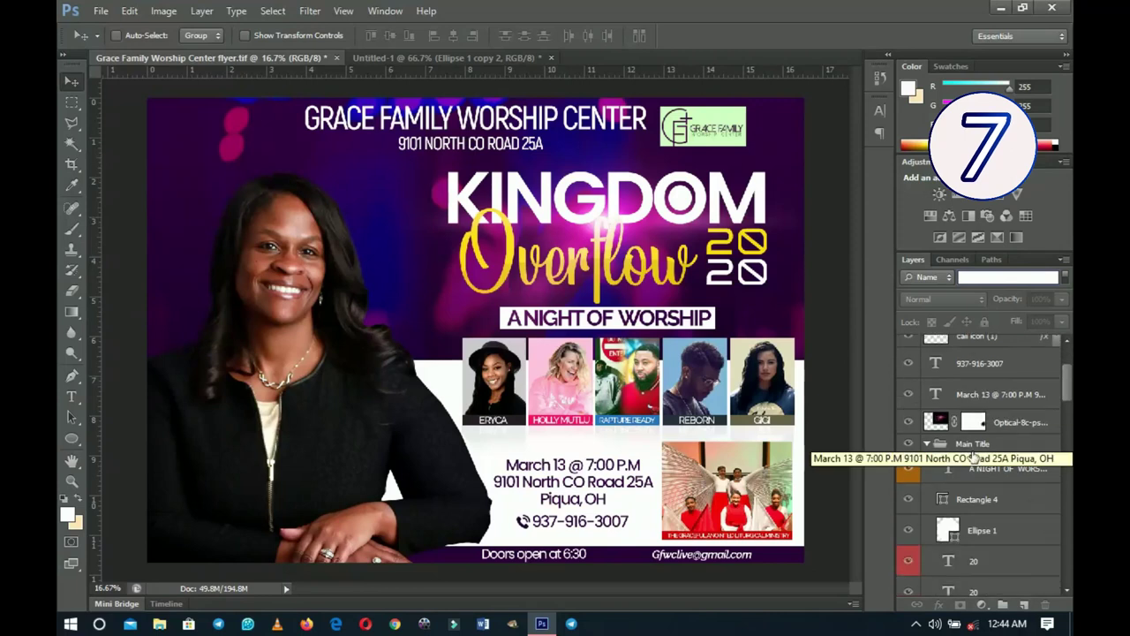
scroll(973, 459, "up", 2)
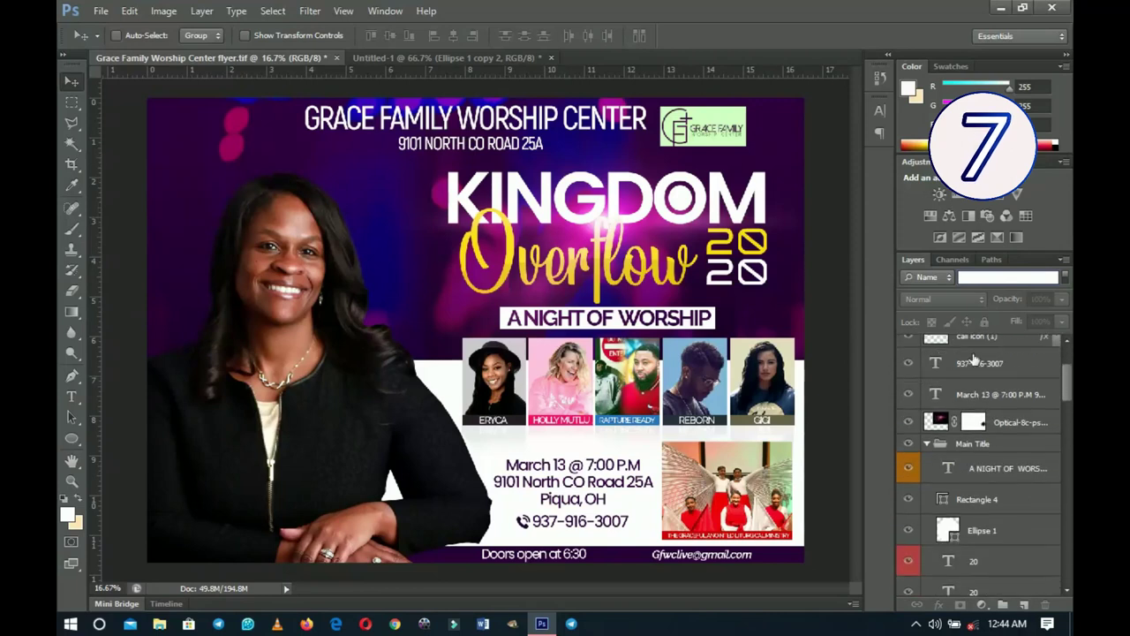
Step: Filter the layers by the name "nigh" and clear the search text again
type("nigh")
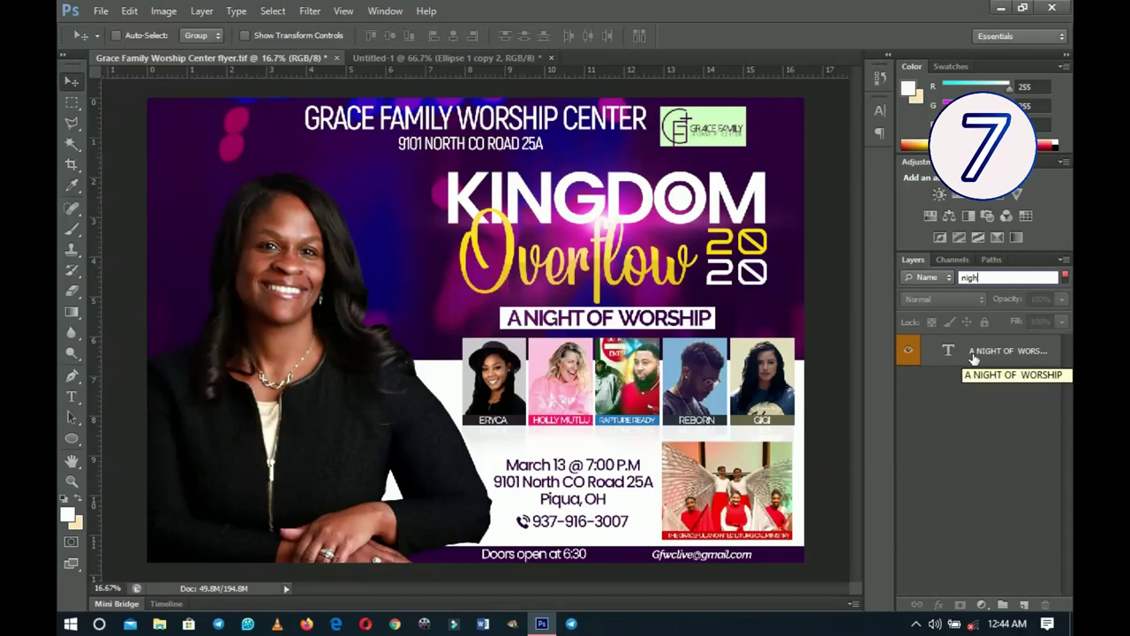
key("BackSpace")
key("BackSpace")
key("BackSpace")
key("BackSpace")
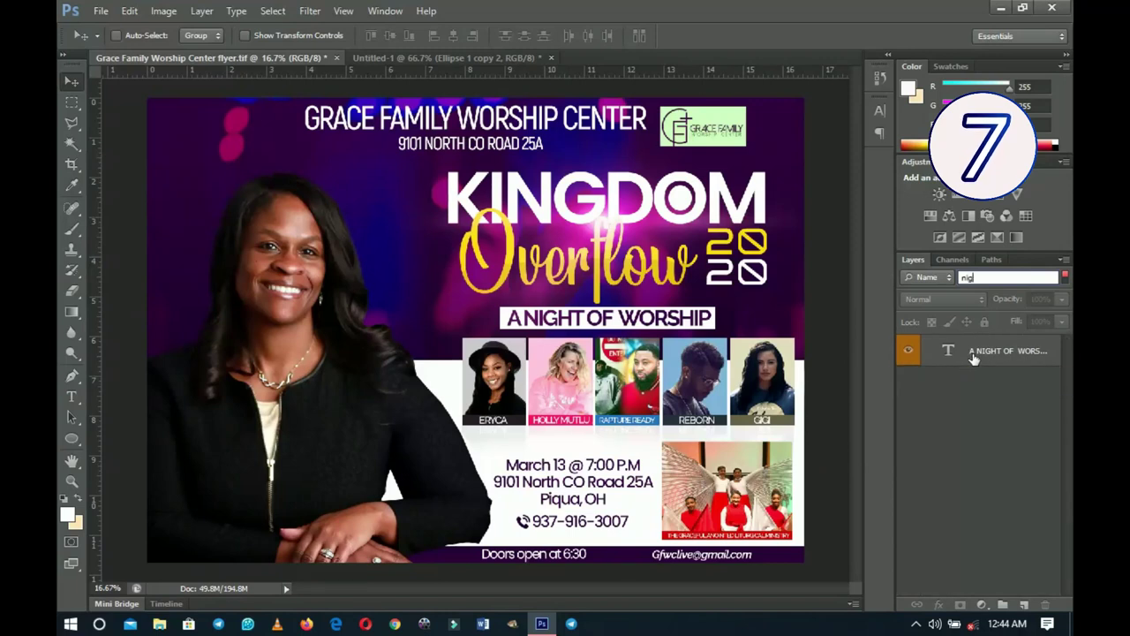
Step: Switch the layer filter to Effect and filter for layers with a Stroke
left_click(937, 277)
left_click(912, 319)
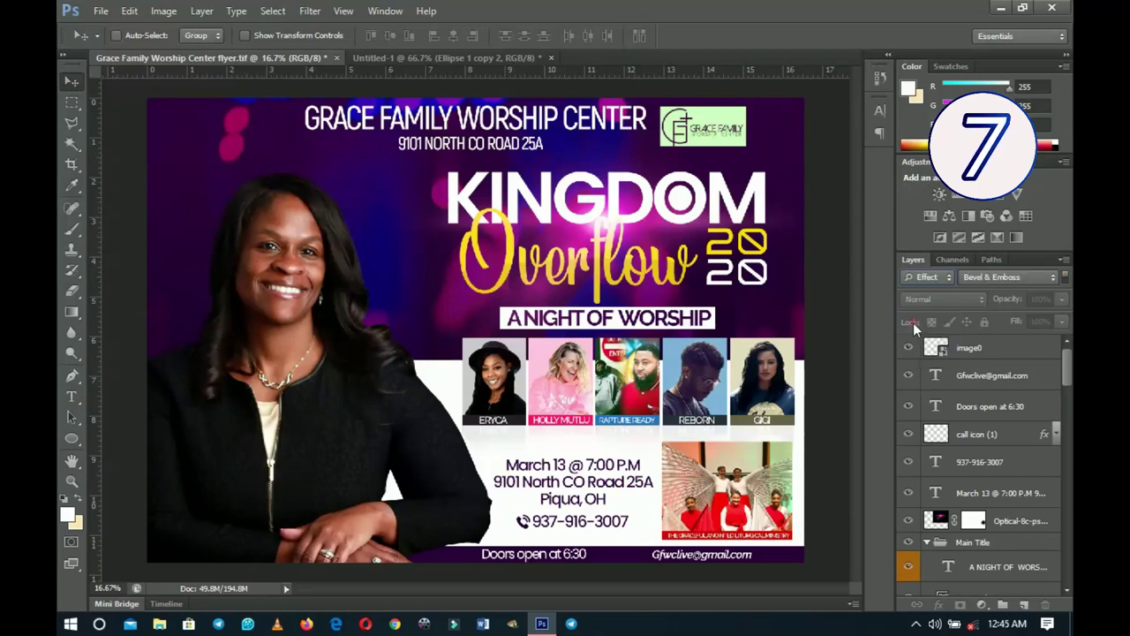
left_click(1012, 280)
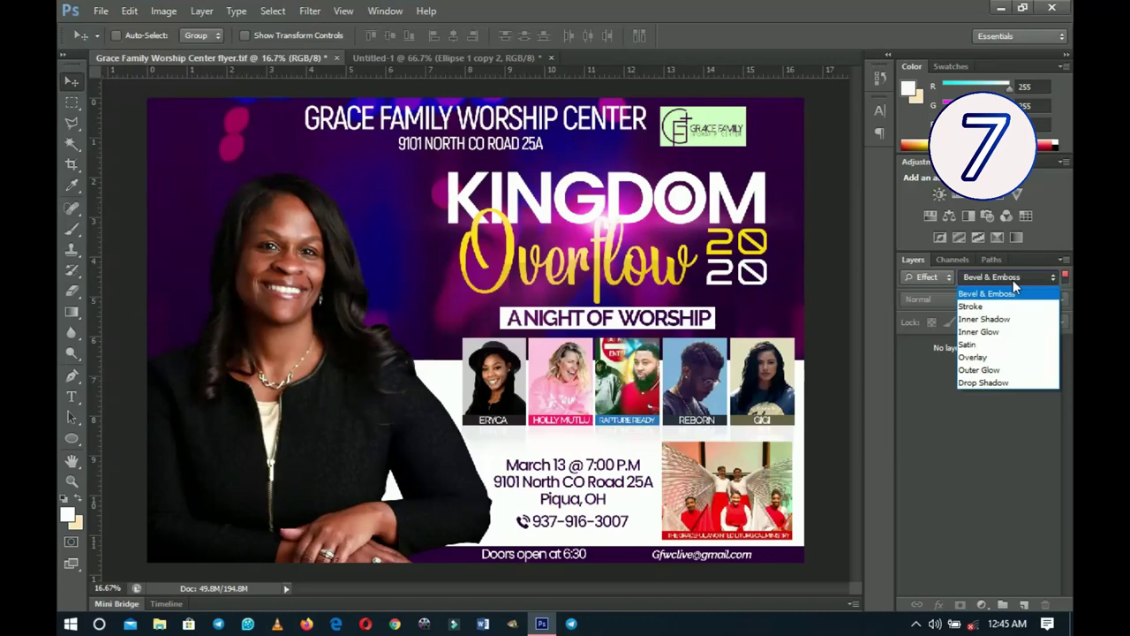
left_click(971, 306)
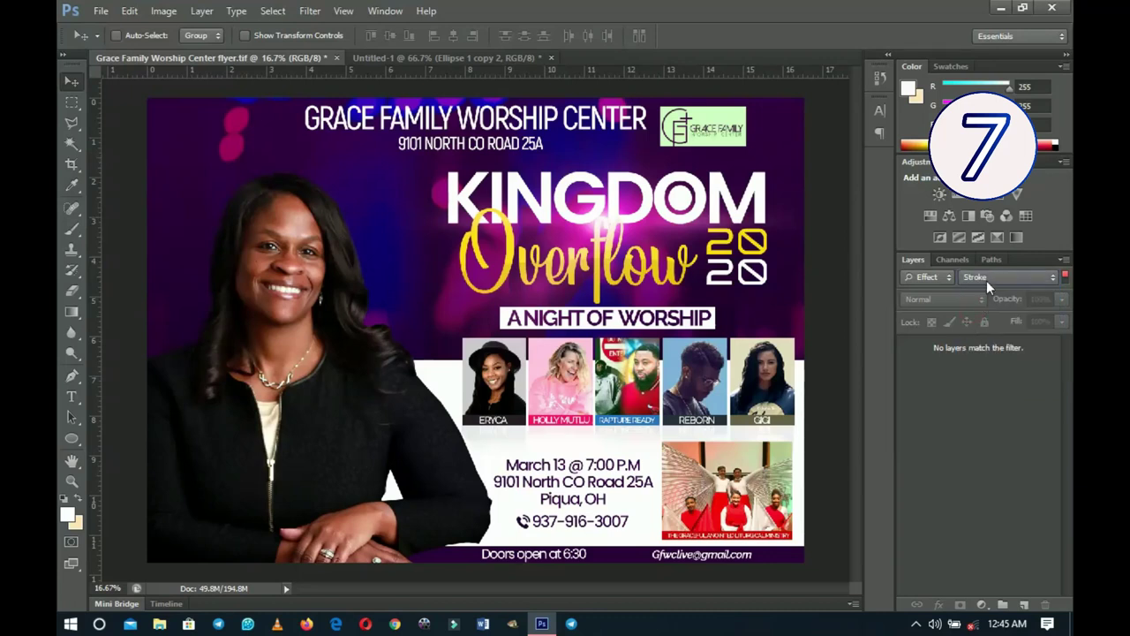
Step: Filter the layers by the Inner Shadow effect and by the Satin effect
left_click(986, 280)
left_click(987, 320)
left_click(989, 277)
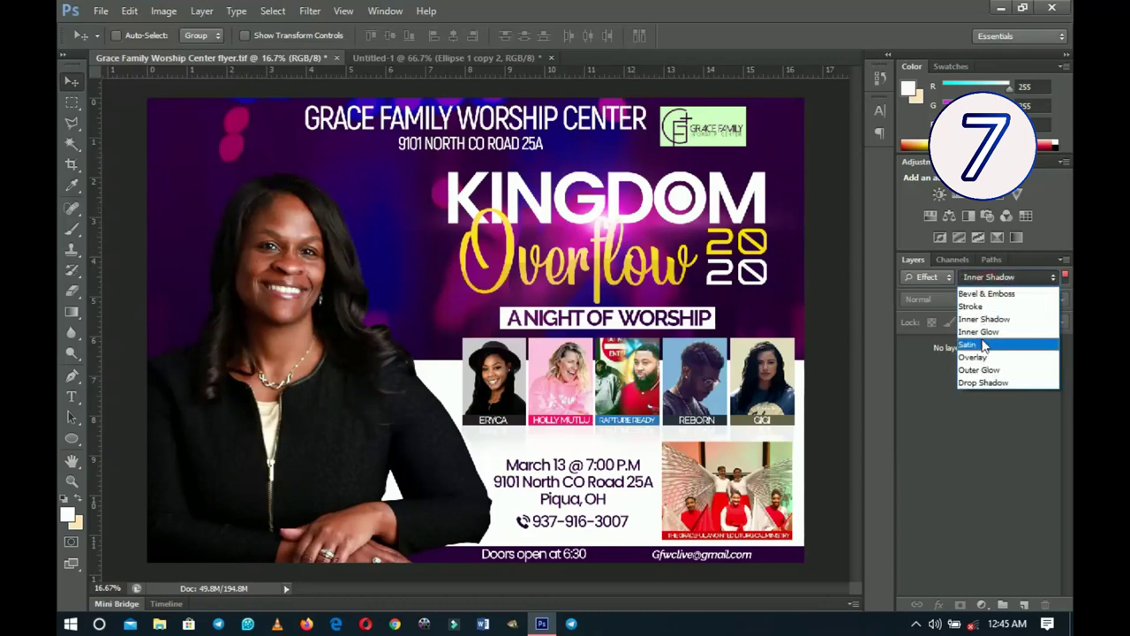
left_click(984, 344)
Step: Filter the layers by the Overlay effect and select the call icon (1) layer
left_click(982, 281)
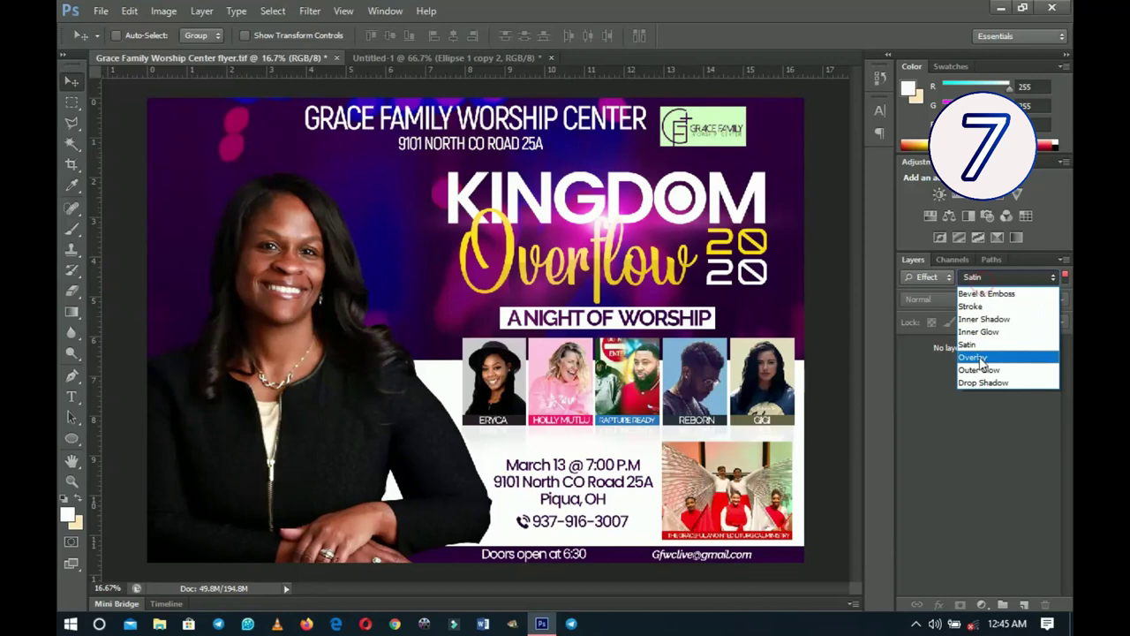
left_click(979, 358)
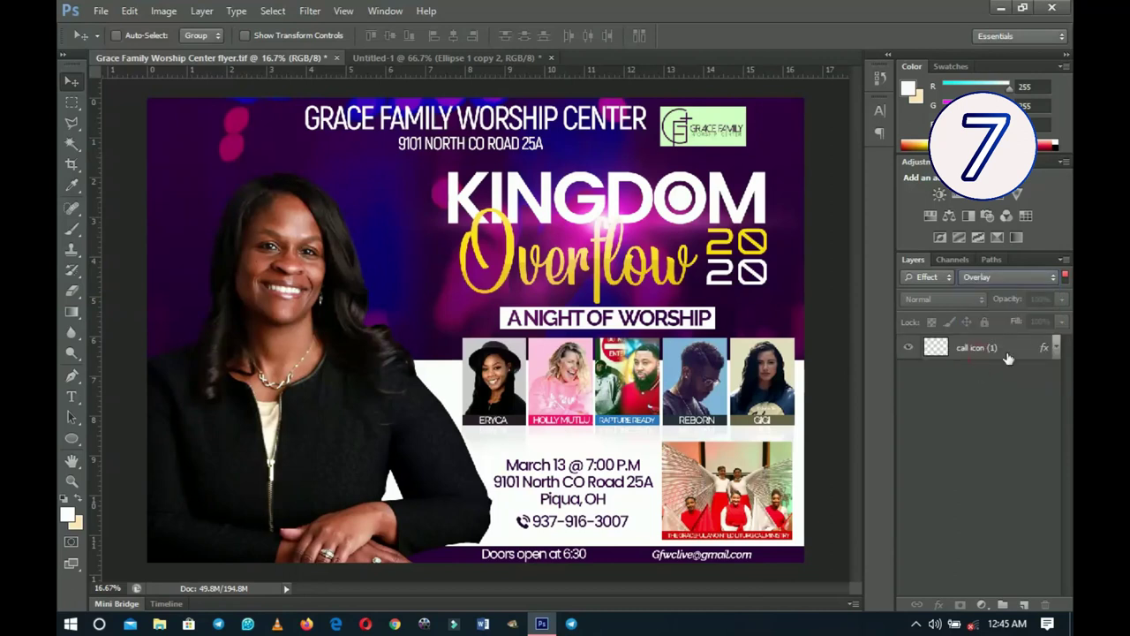
left_click(994, 353)
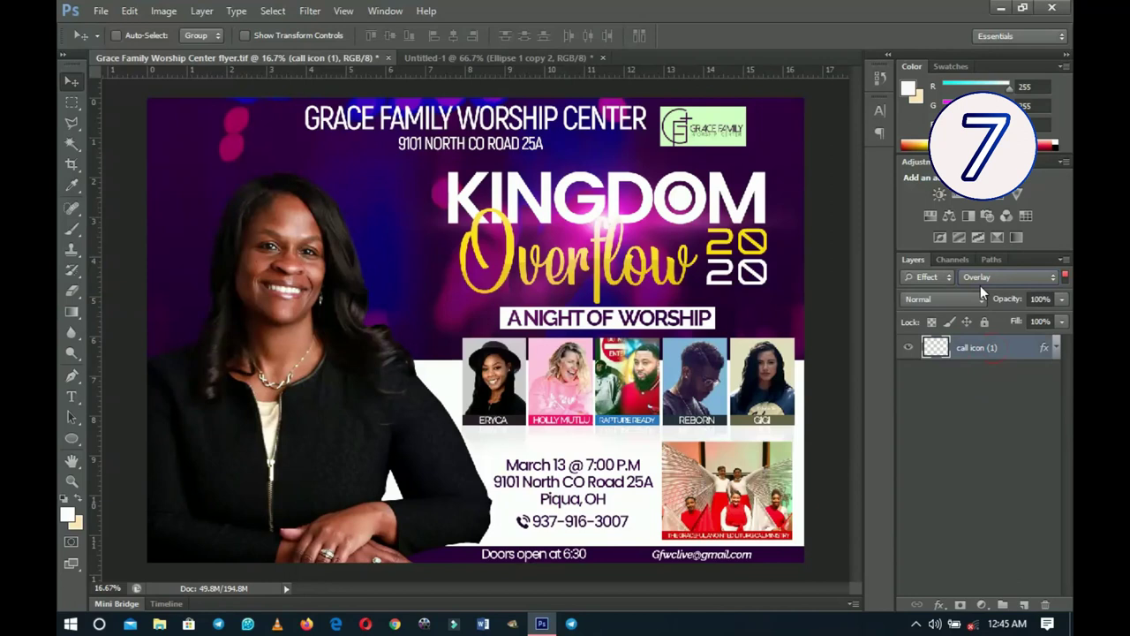
Step: Check the layers with the Outer Glow and Drop Shadow effect filters and return the filter to Overlay
left_click(1006, 278)
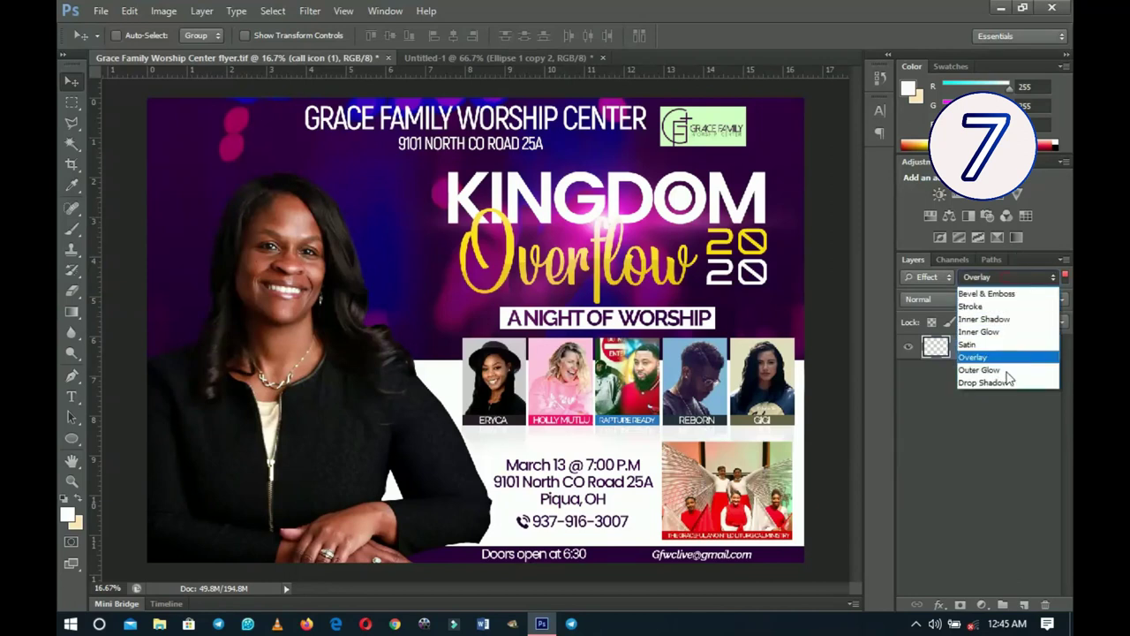
left_click(997, 369)
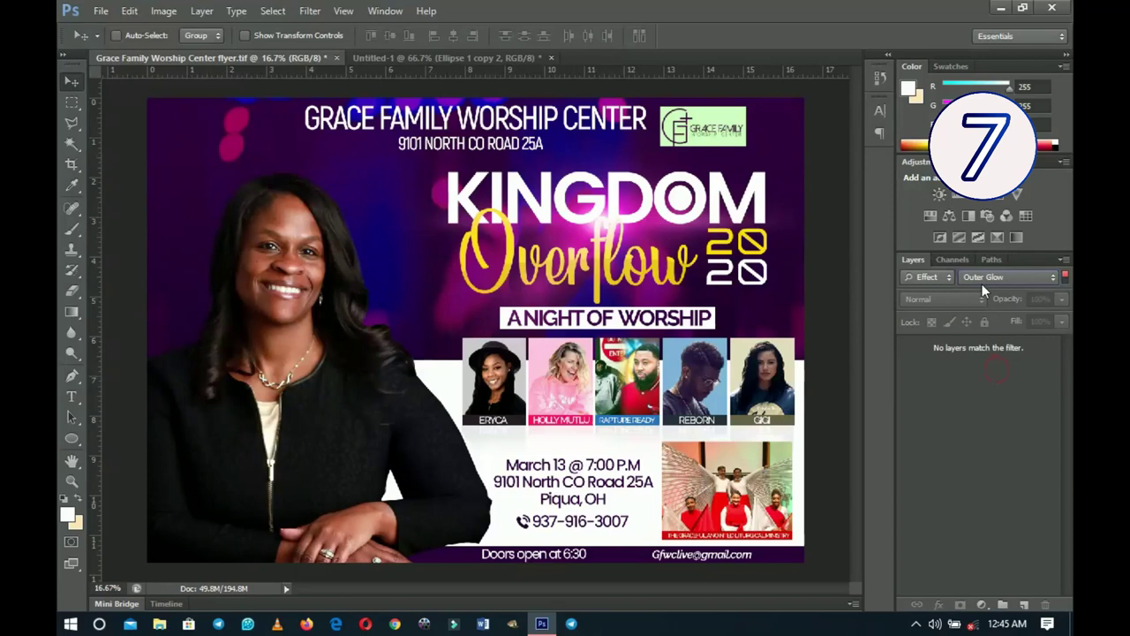
left_click(982, 281)
left_click(971, 384)
left_click(980, 278)
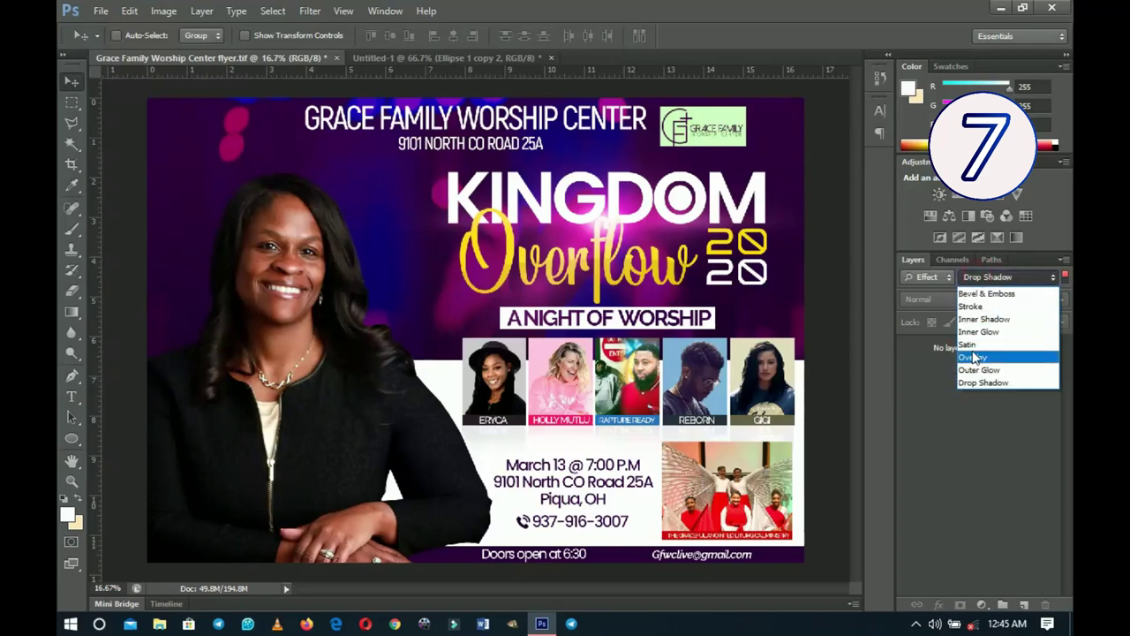
left_click(972, 356)
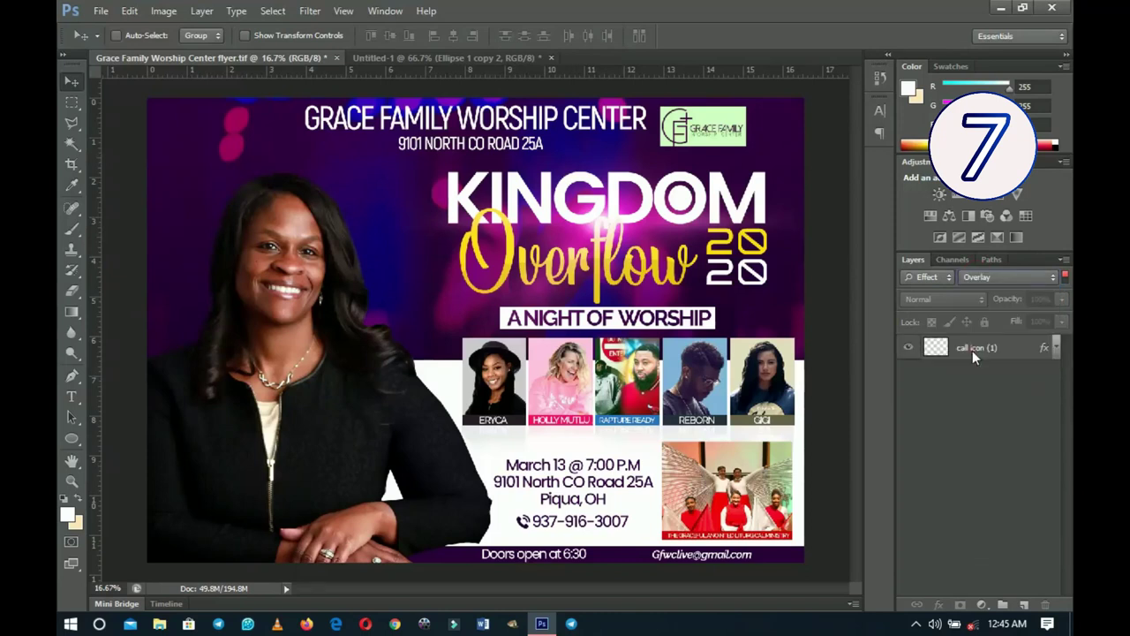
Step: Switch the layer filter to Mode and filter for layers with the Overlay blending mode
left_click(1003, 279)
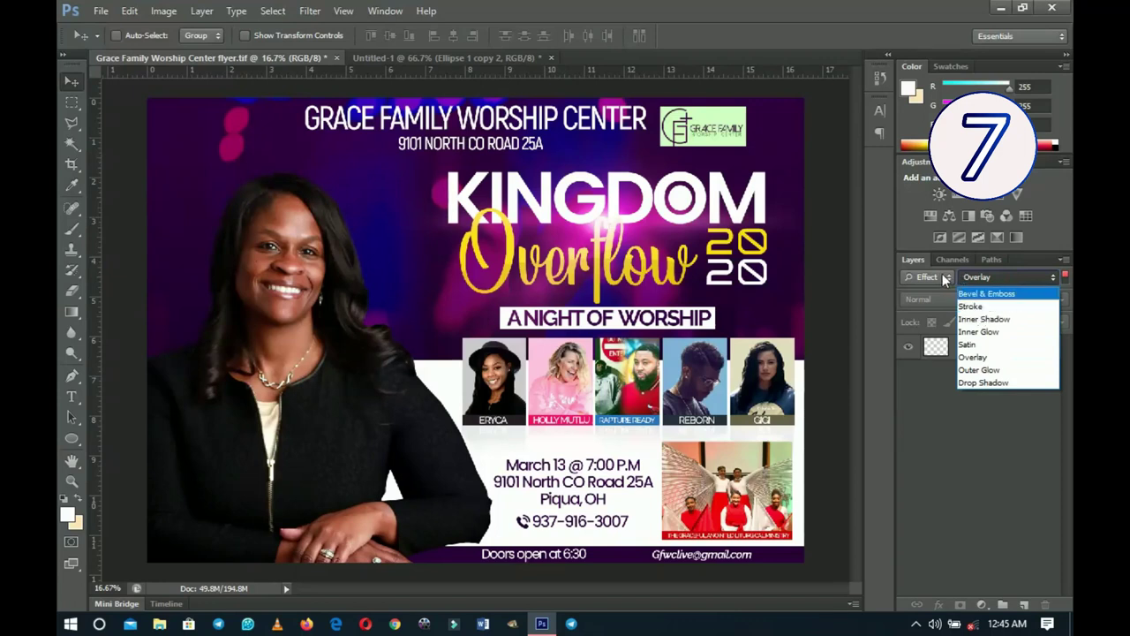
left_click(945, 279)
left_click(944, 279)
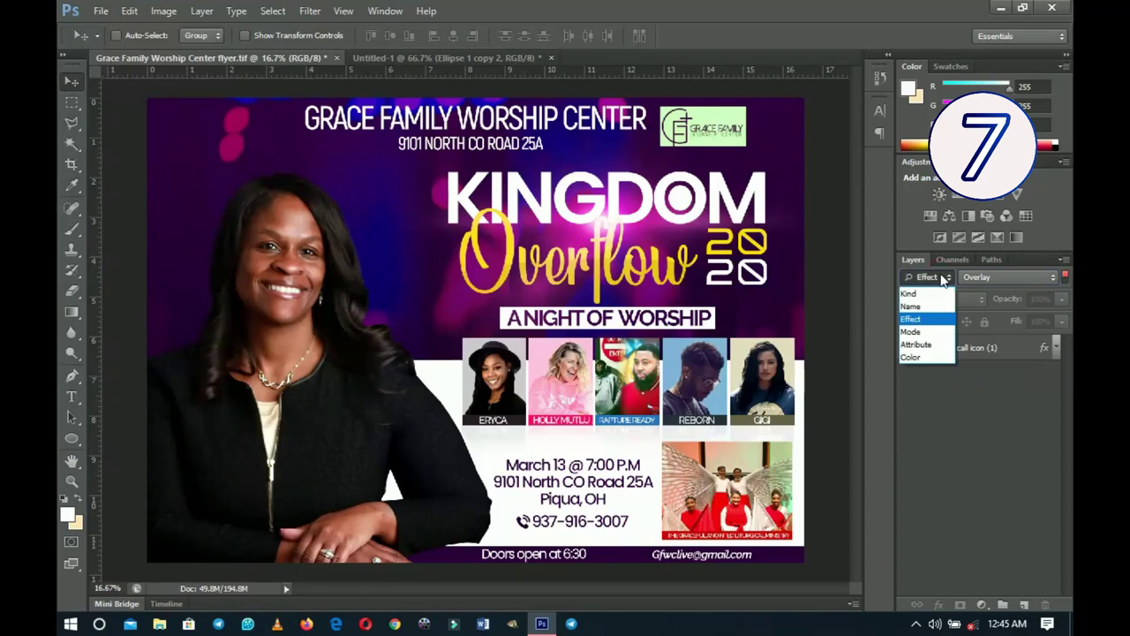
left_click(910, 332)
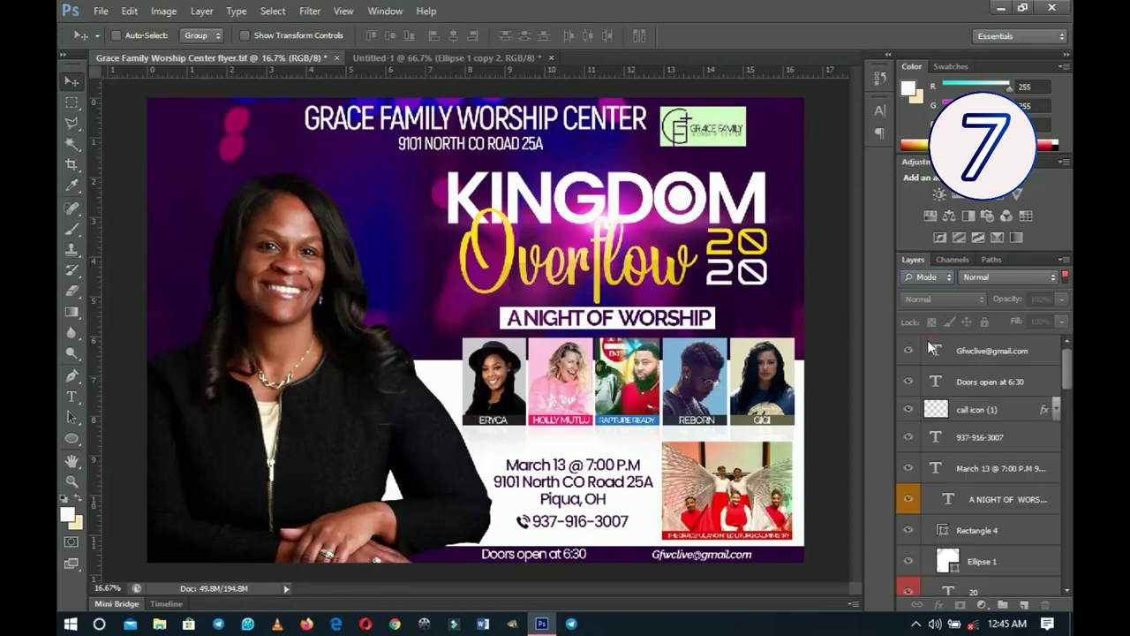
left_click(980, 279)
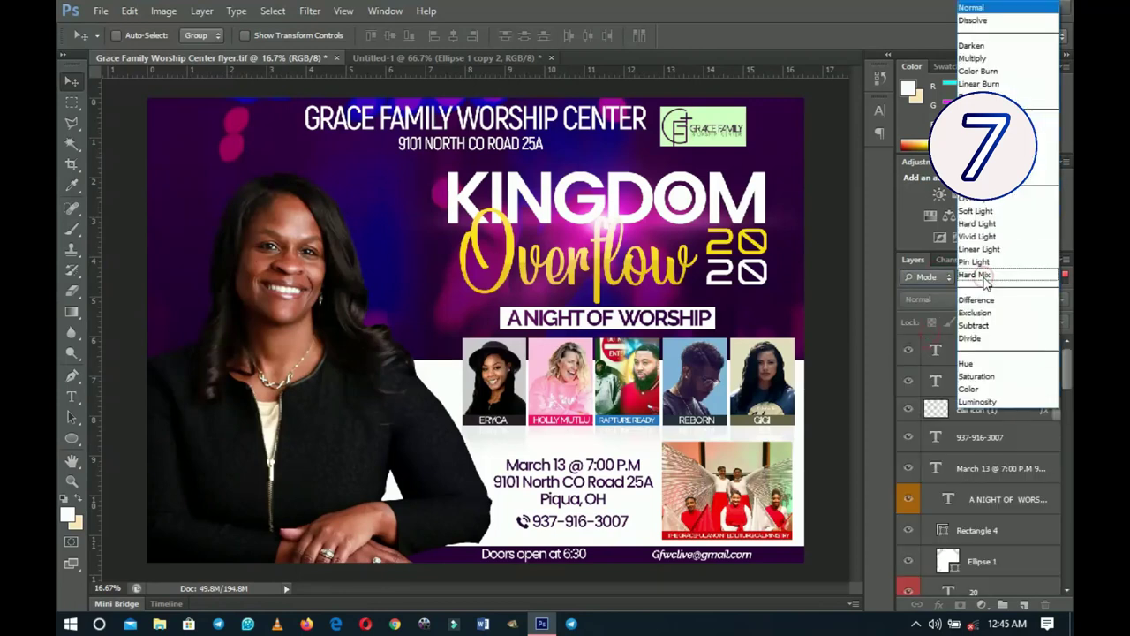
left_click(975, 241)
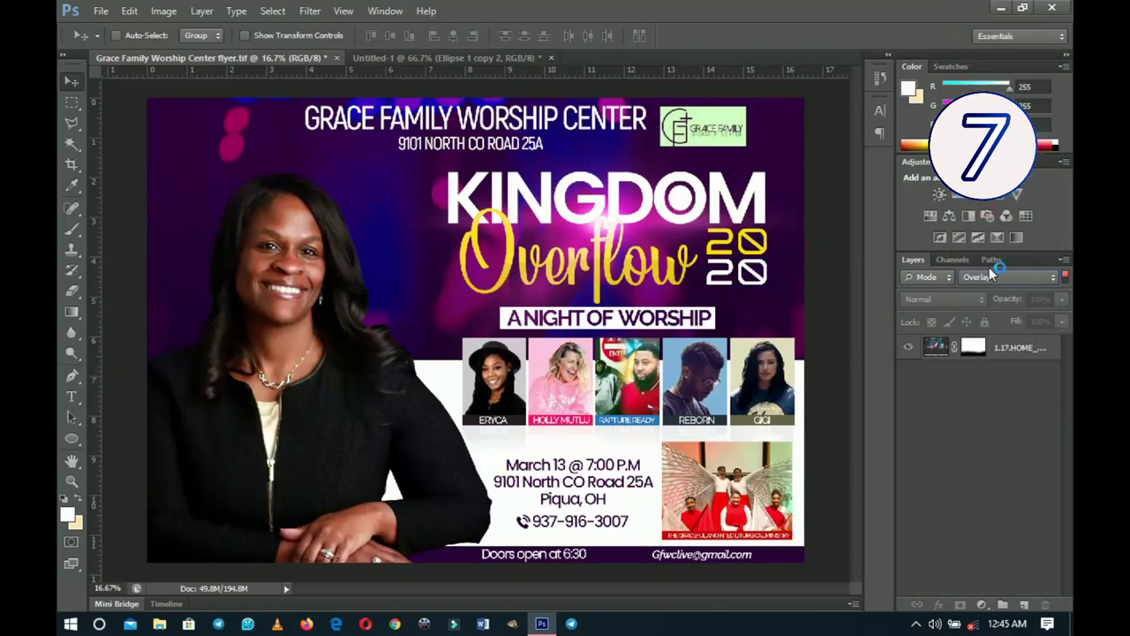
Step: Filter the layers by the Soft Light blending mode and by the Normal blending mode
left_click(988, 273)
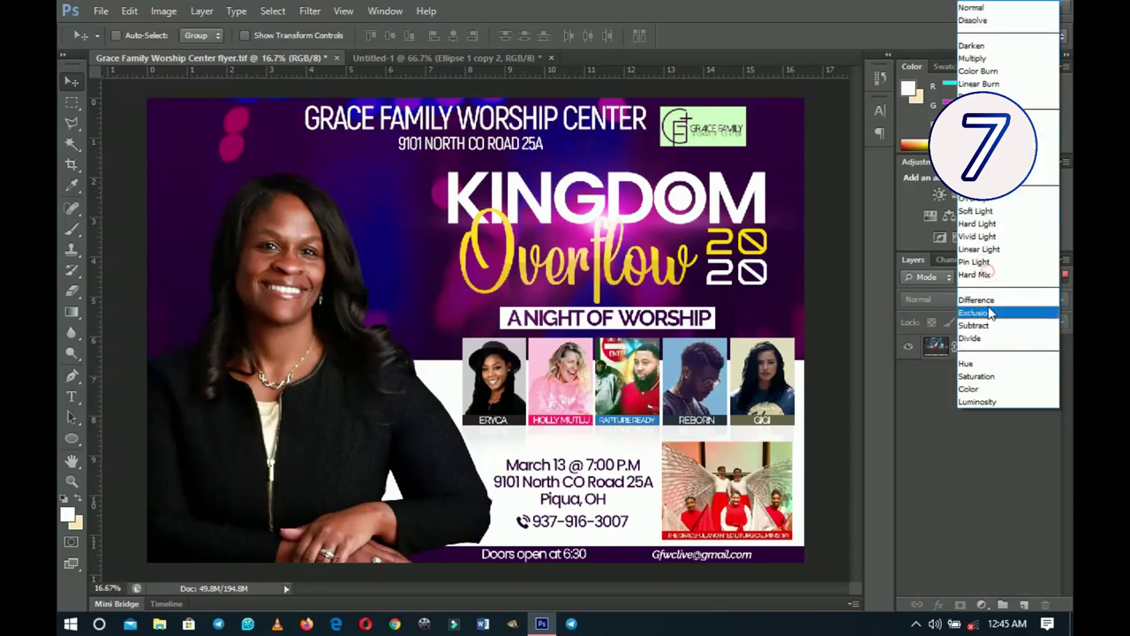
left_click(980, 212)
left_click(988, 272)
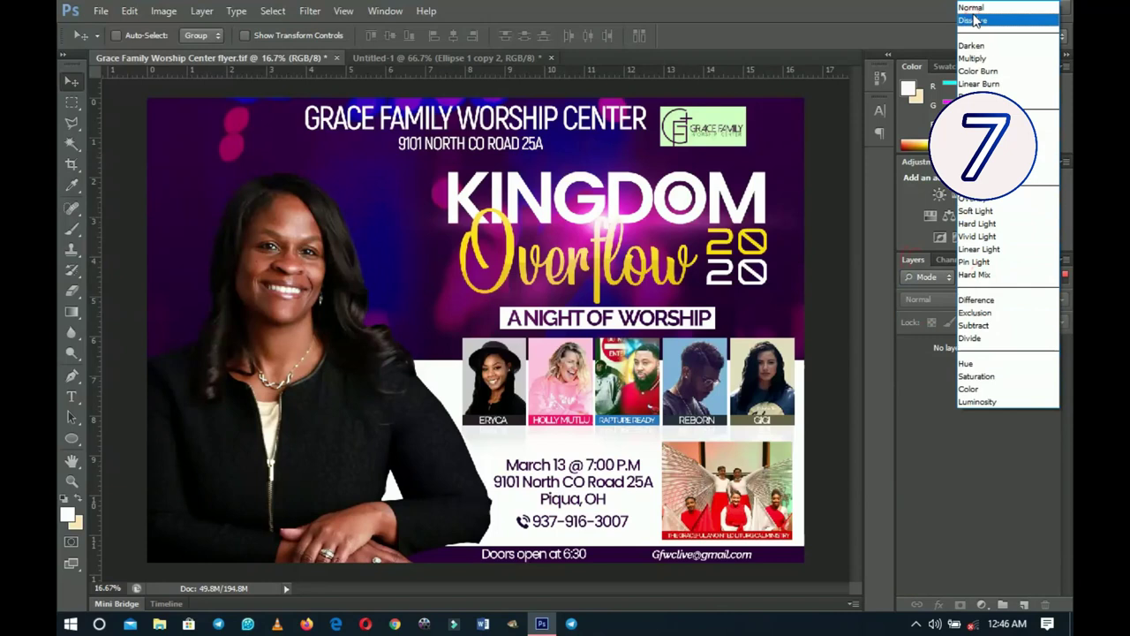
left_click(971, 7)
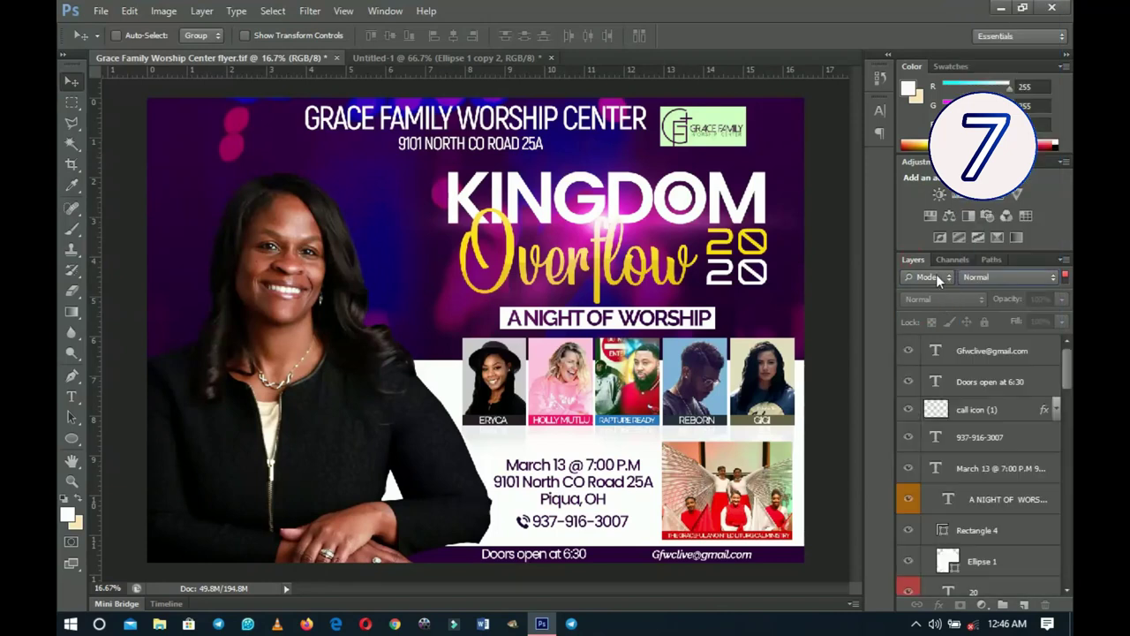
Step: Switch the layer filter to Attribute and filter for Locked layers
left_click(934, 271)
left_click(931, 274)
left_click(931, 274)
left_click(922, 348)
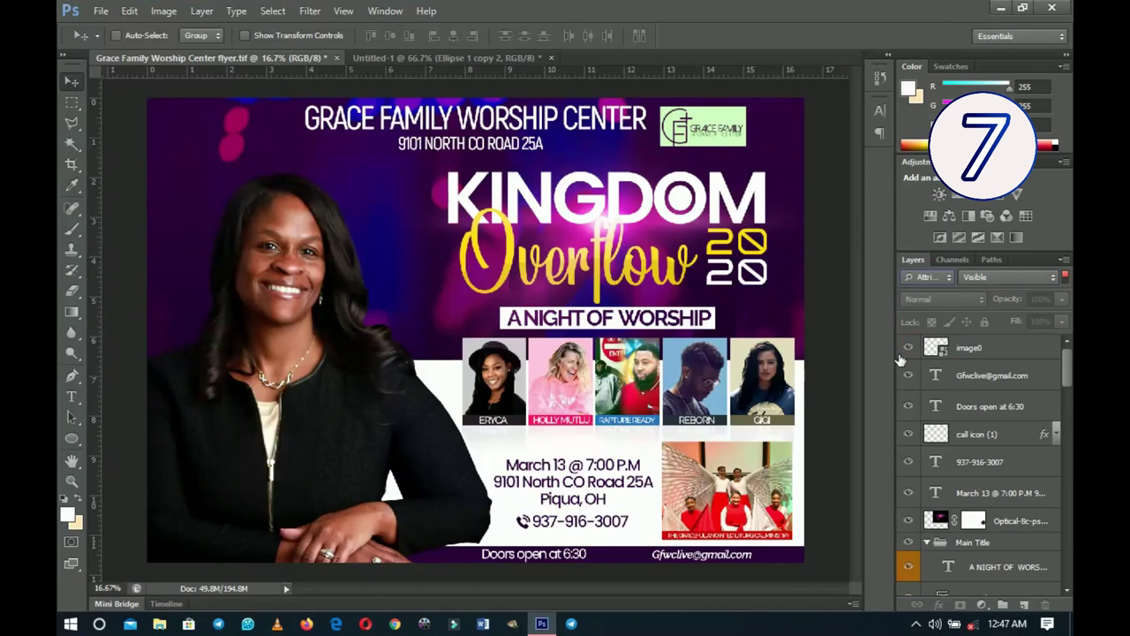
left_click(988, 273)
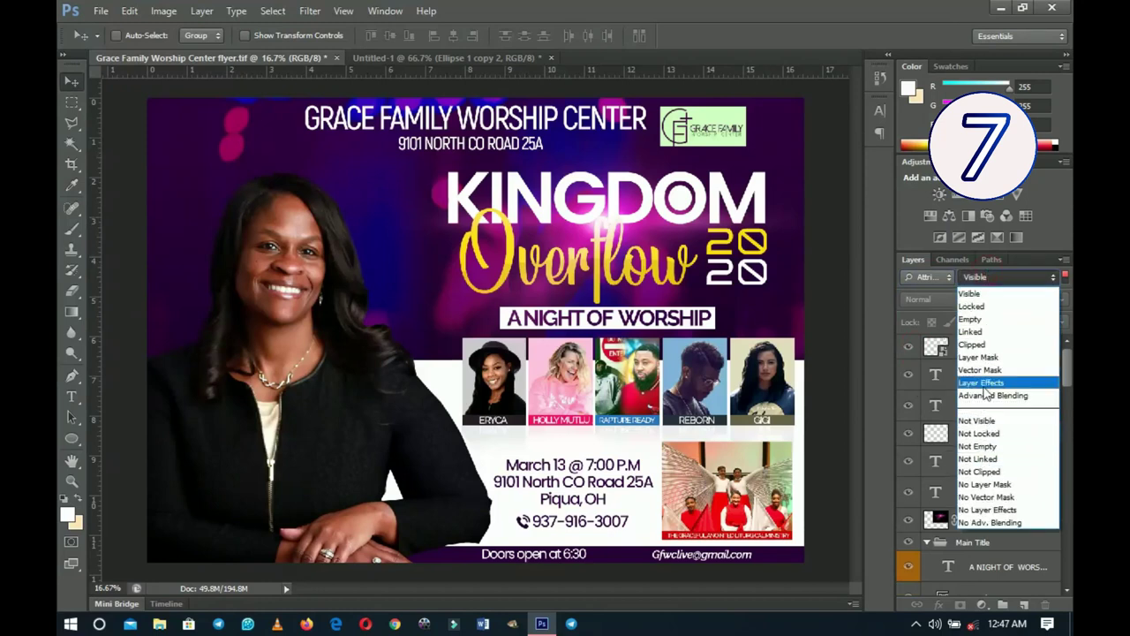
left_click(973, 306)
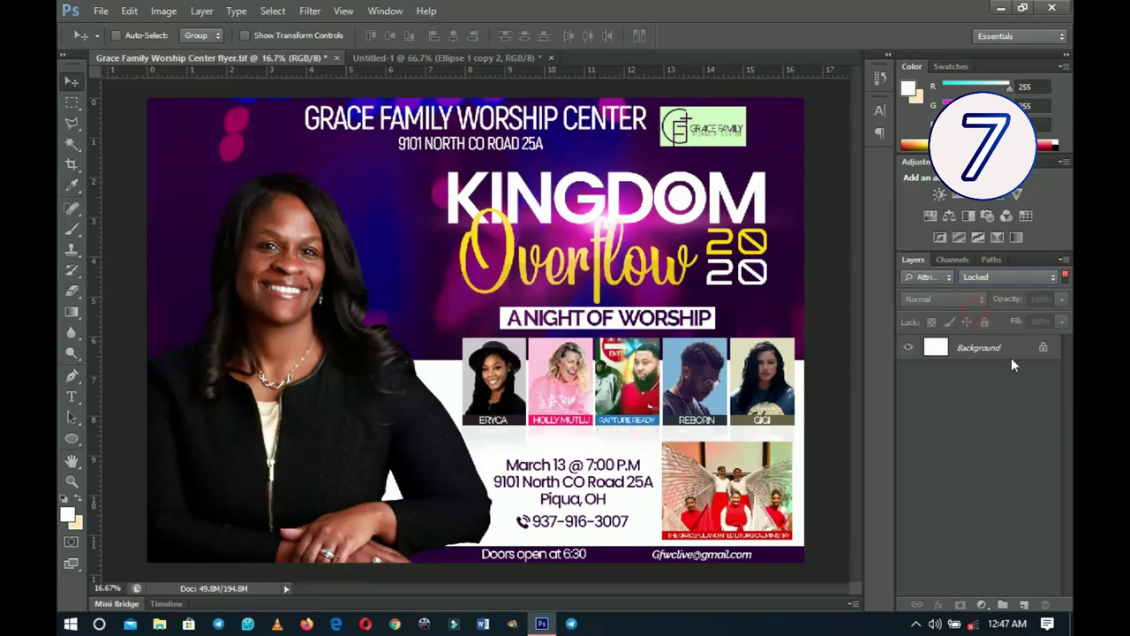
Step: Filter the layers by the Not Visible attribute
left_click(927, 284)
left_click(982, 270)
left_click(993, 277)
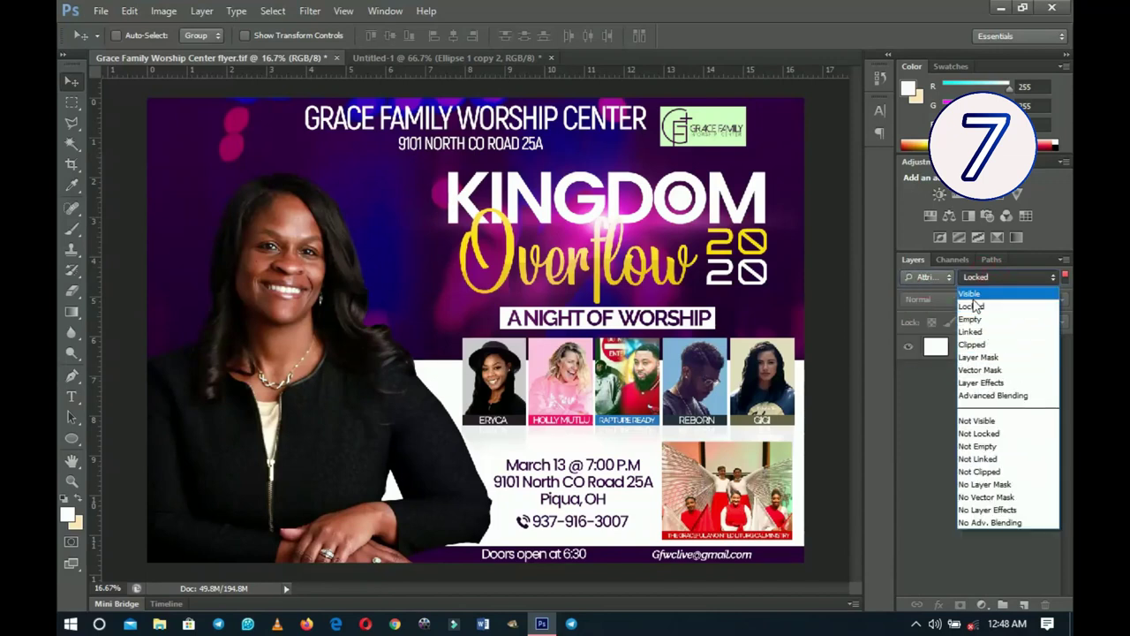
left_click(978, 420)
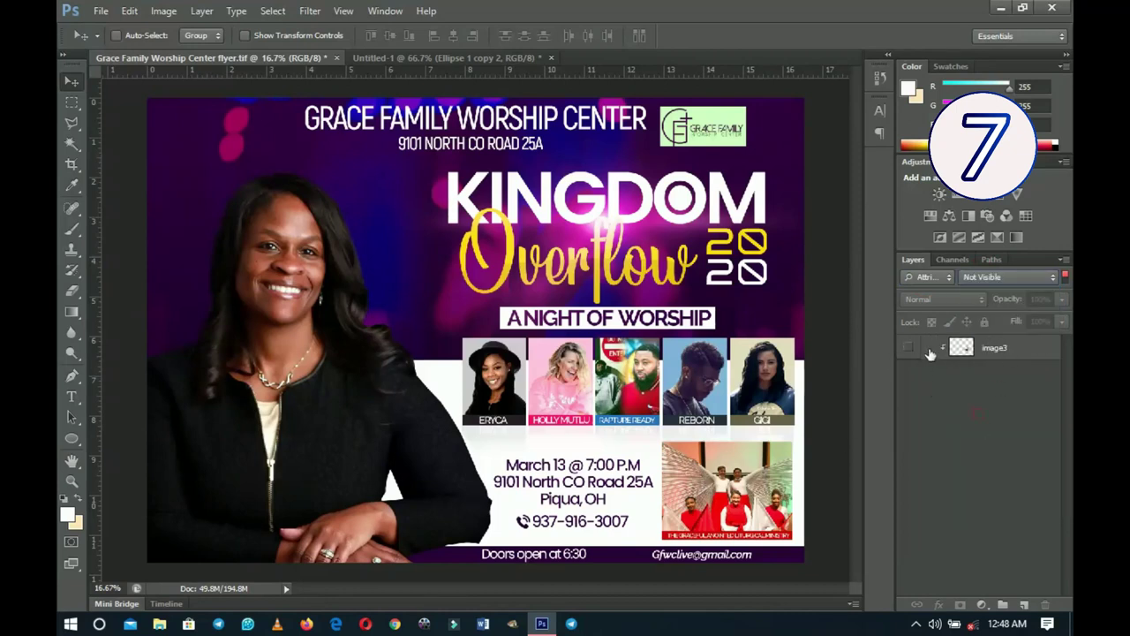
Step: Switch the layer filter to Color and look through the layers with the color label None
left_click(947, 276)
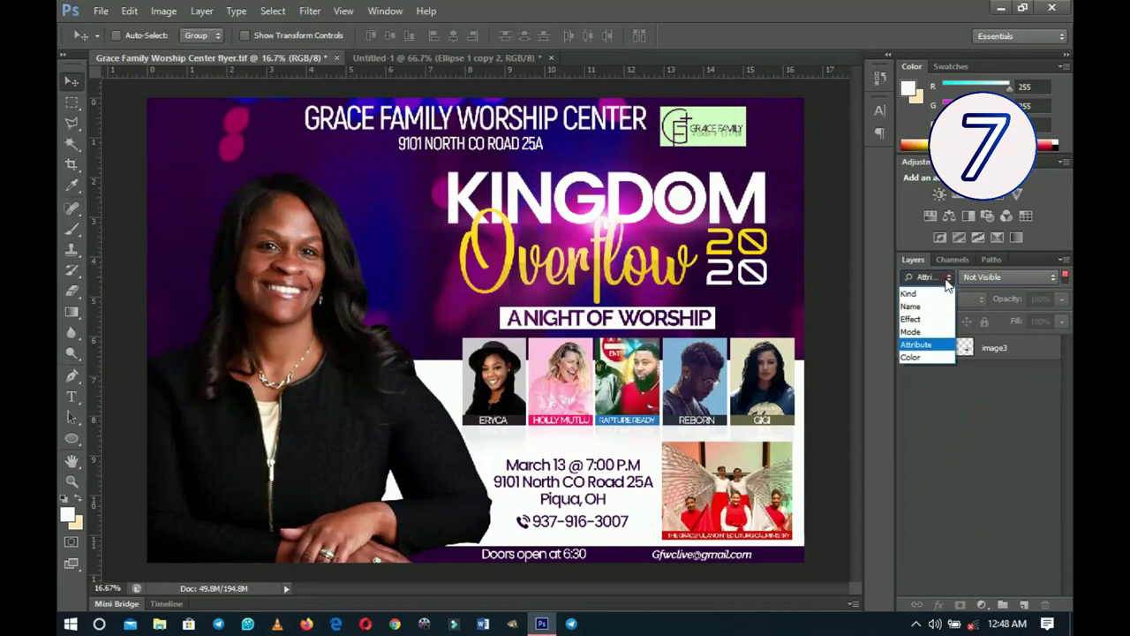
left_click(918, 357)
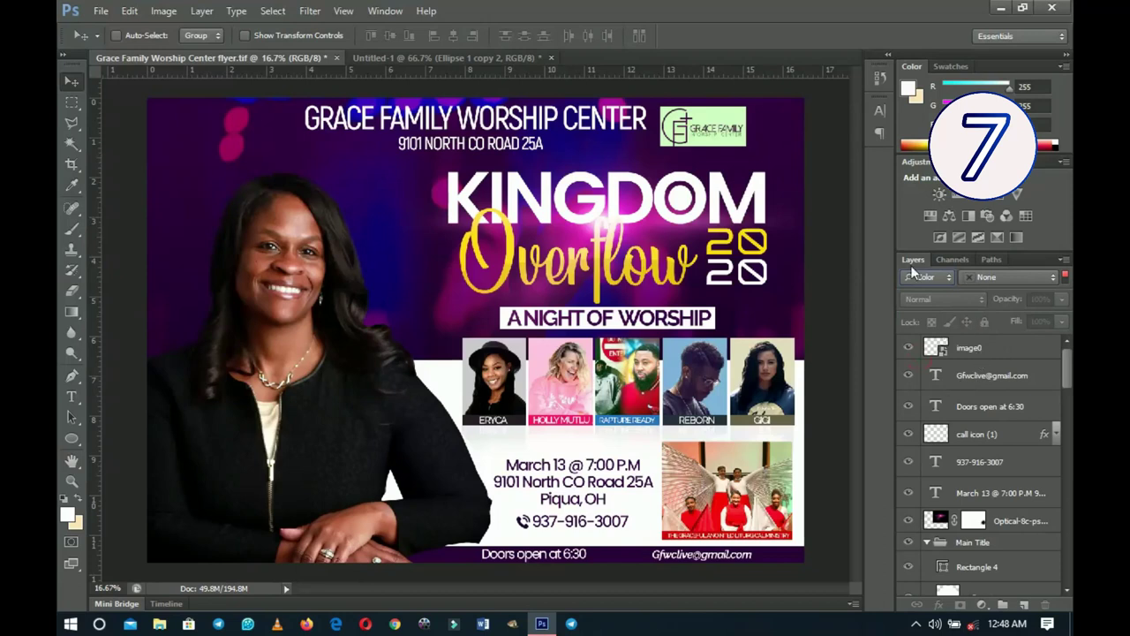
scroll(958, 442, "down", 3)
scroll(957, 450, "down", 8)
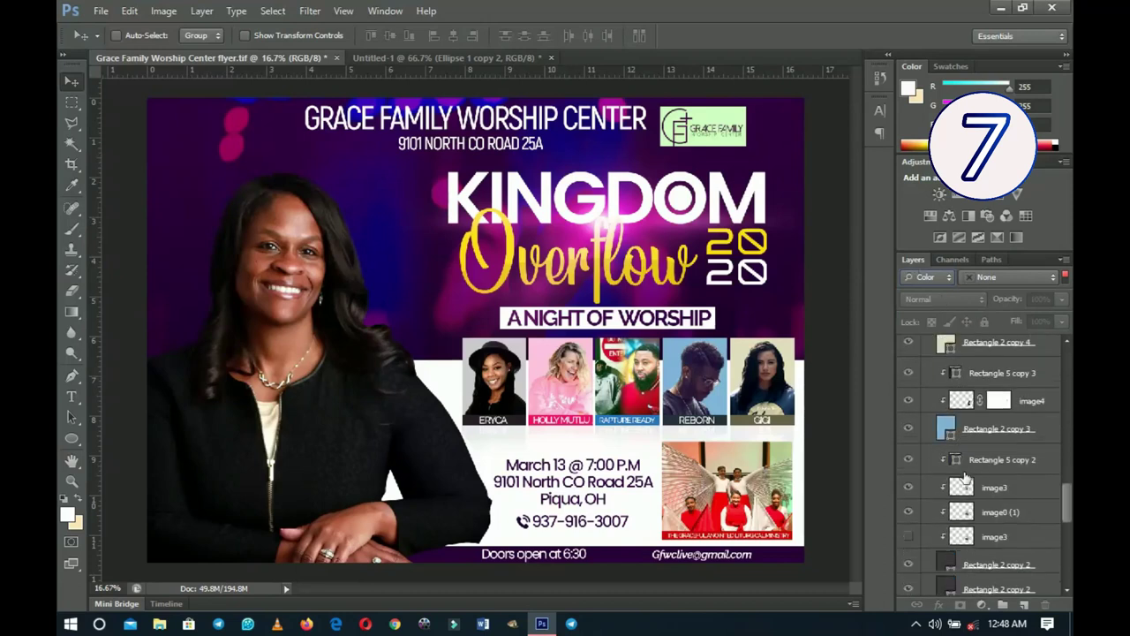
scroll(964, 477, "up", 10)
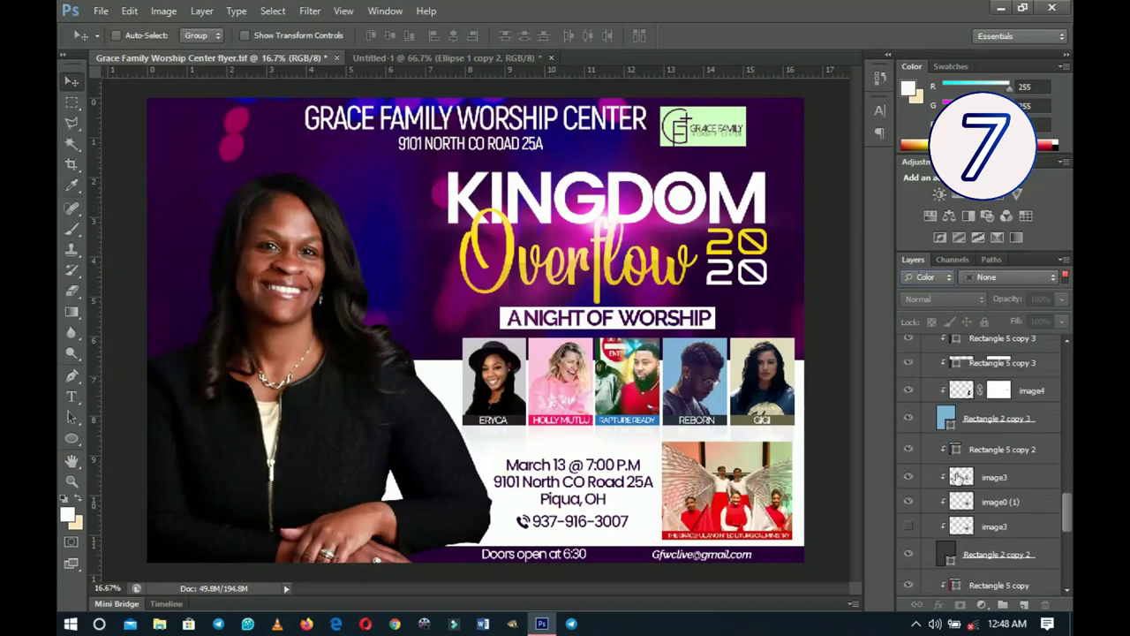
scroll(971, 415, "up", 3)
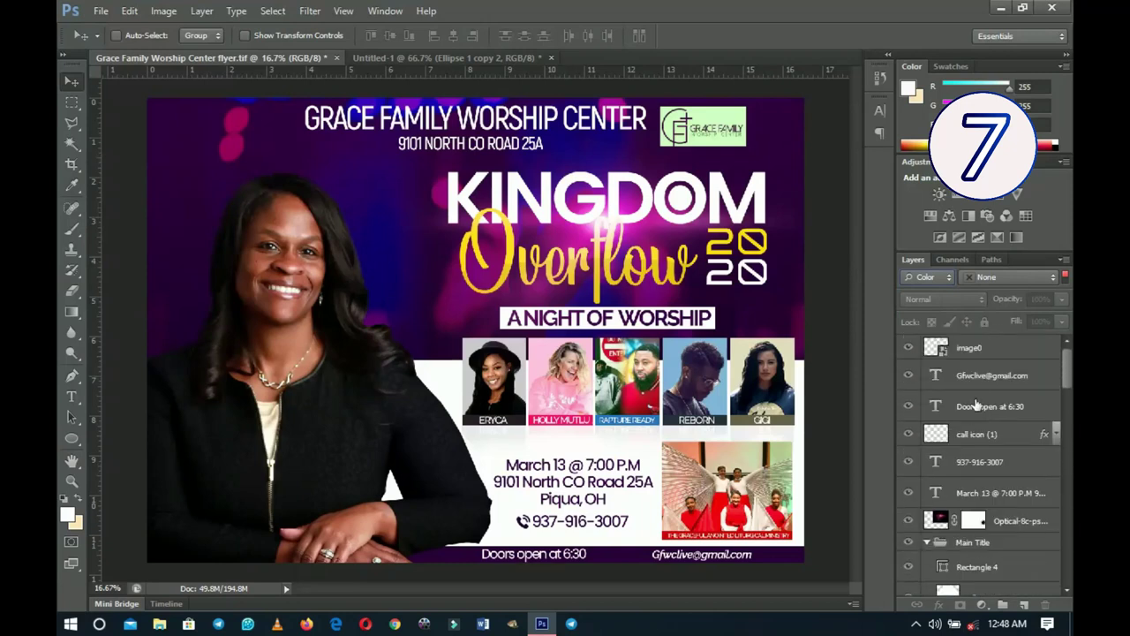
Step: Filter the layers by the Orange color label and by the Red color label
left_click(1000, 274)
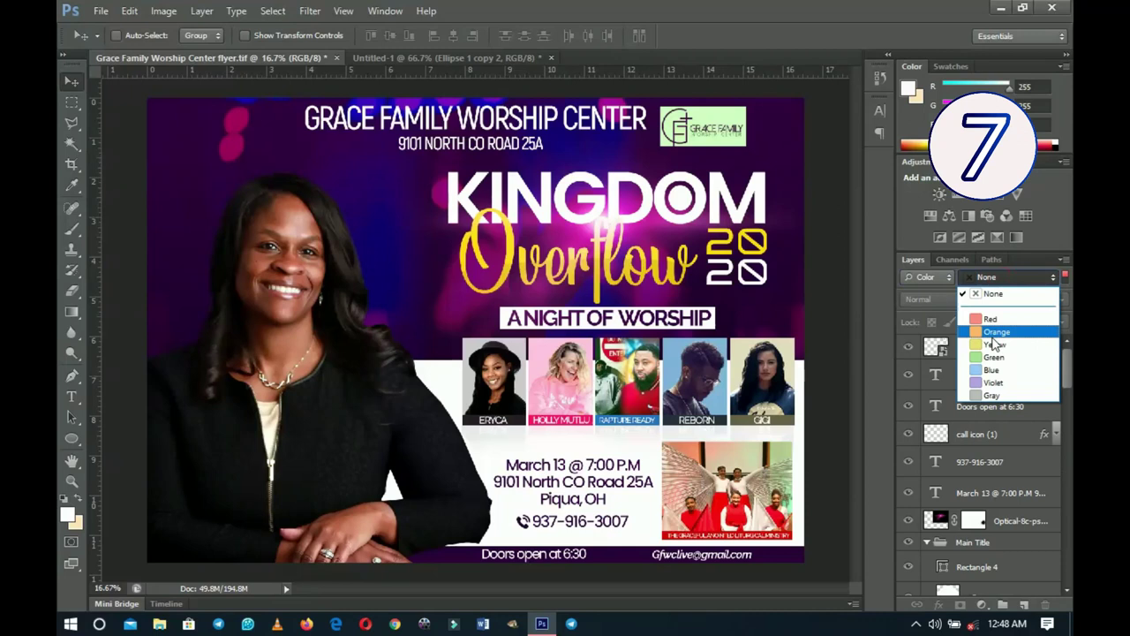
left_click(994, 333)
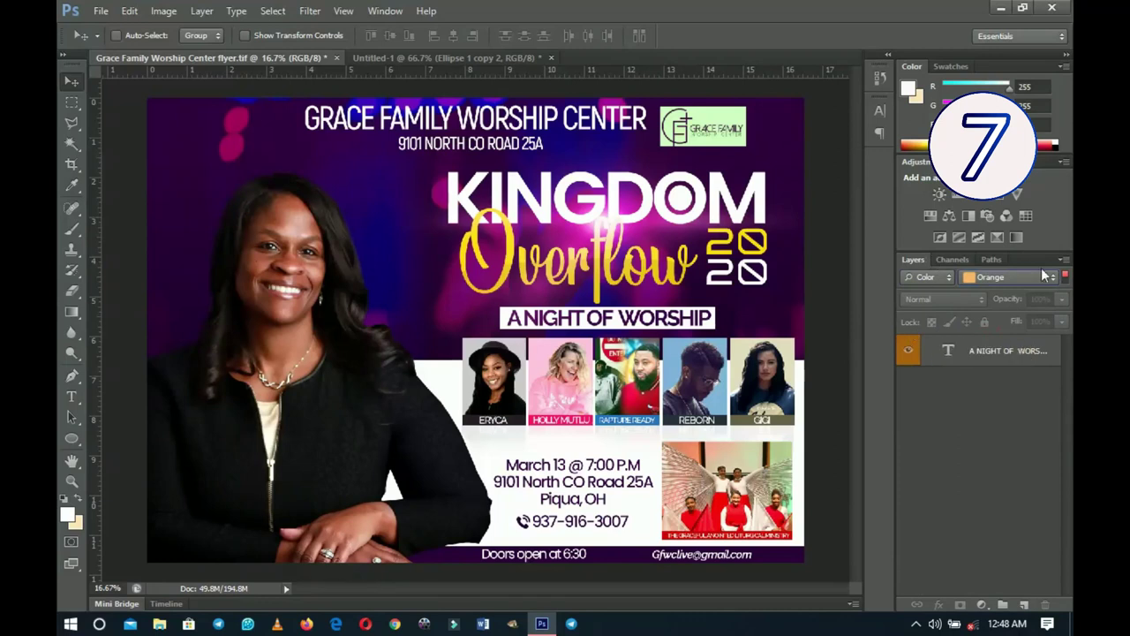
left_click(1045, 276)
left_click(988, 334)
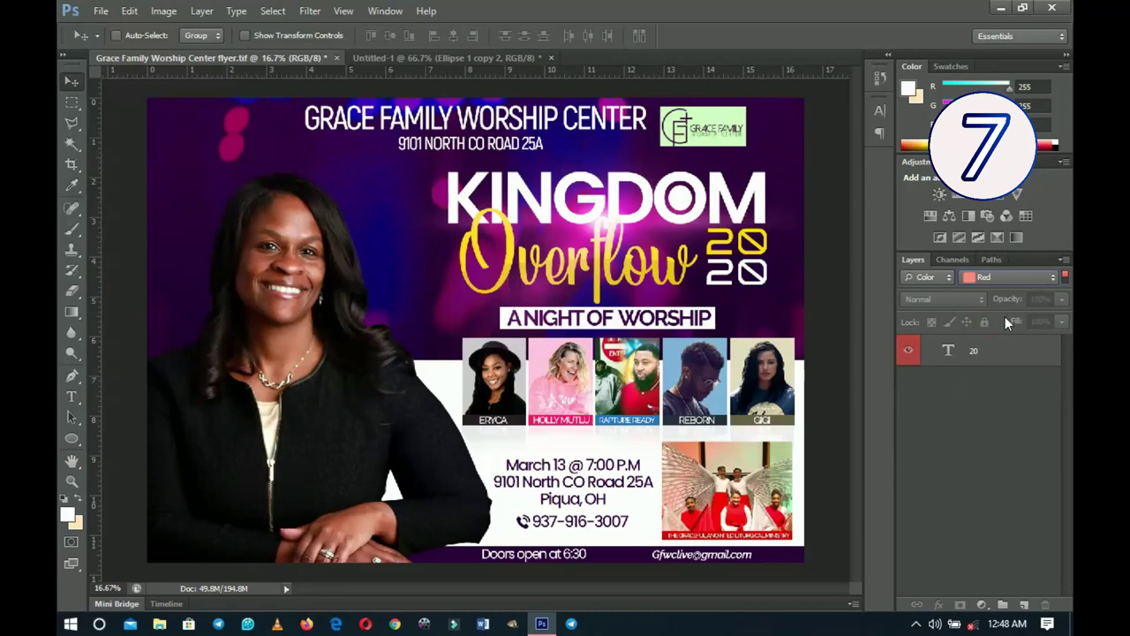
Step: Switch the layer filter to Kind, look through the pixel layers only, and turn the pixel filter off
left_click(925, 276)
left_click(918, 294)
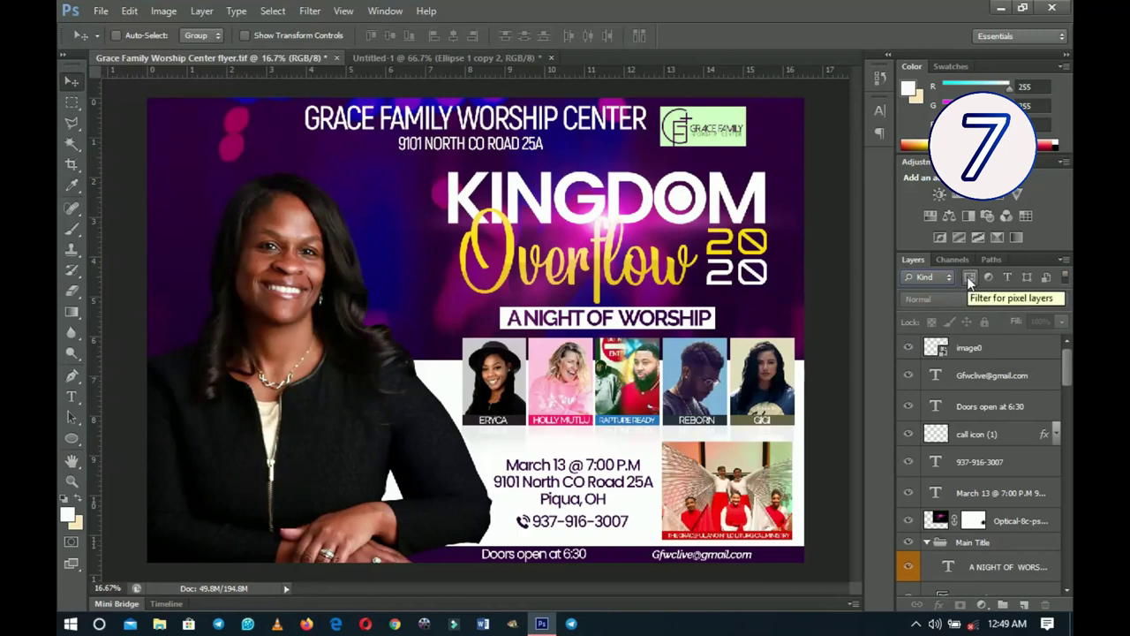
left_click(966, 277)
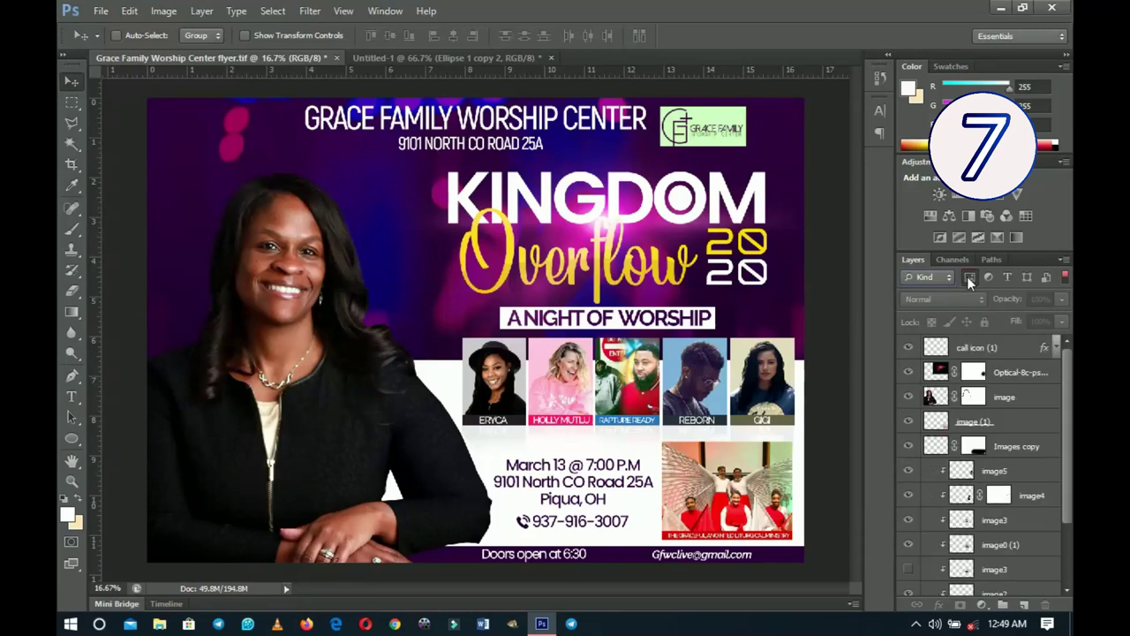
scroll(971, 476, "down", 2)
scroll(973, 482, "up", 3)
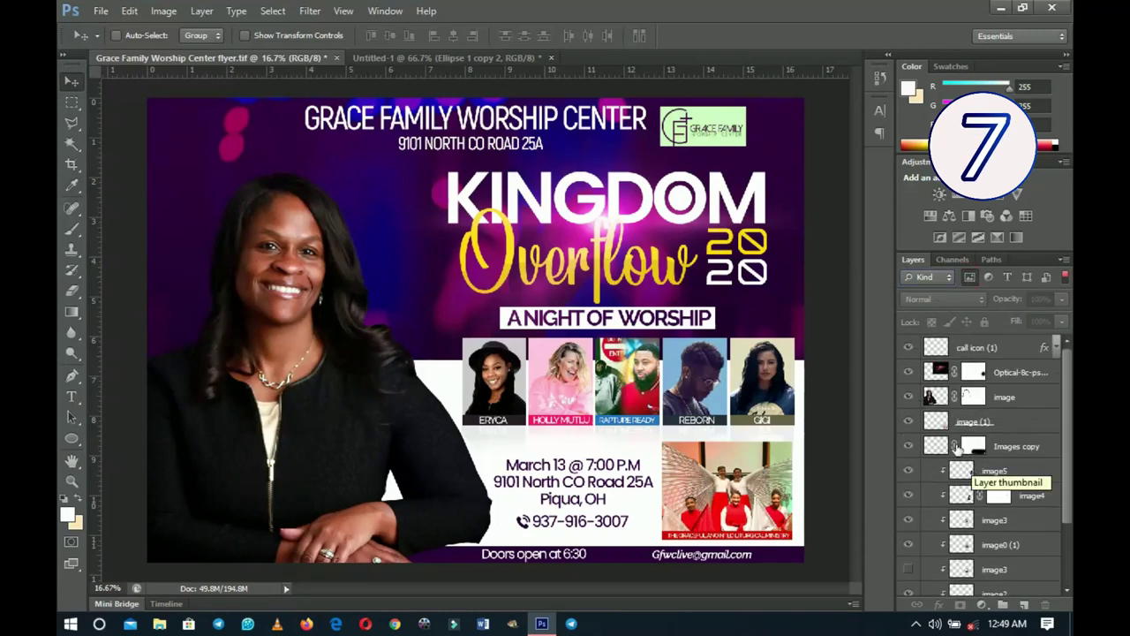
left_click(970, 276)
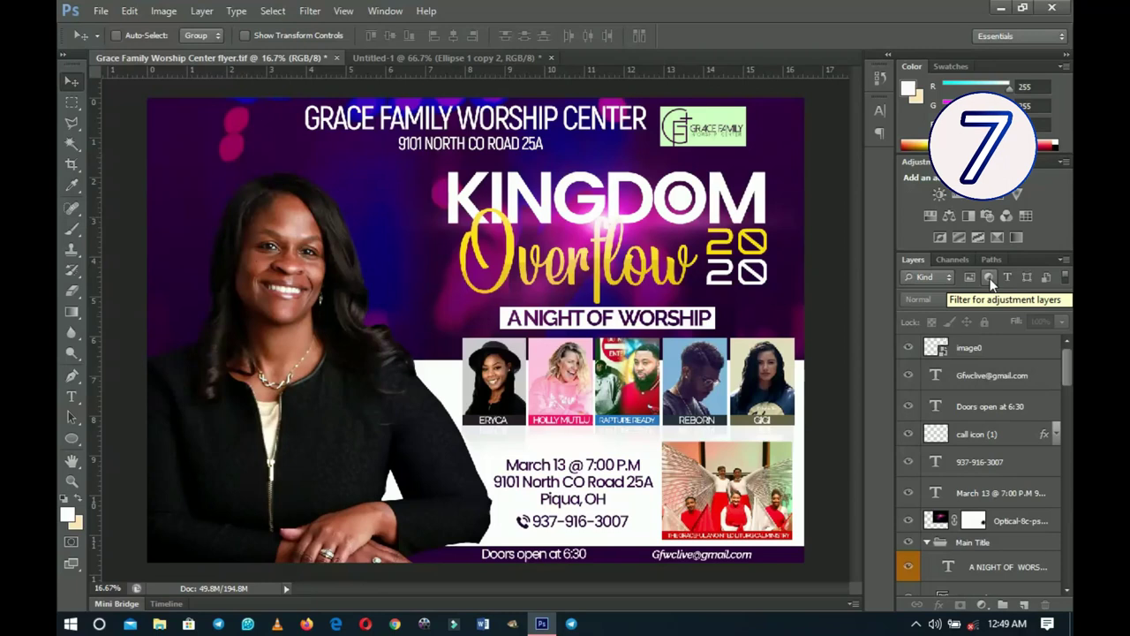
Step: Filter for adjustment layers and for type layers, one at a time, turning each filter off again
left_click(990, 278)
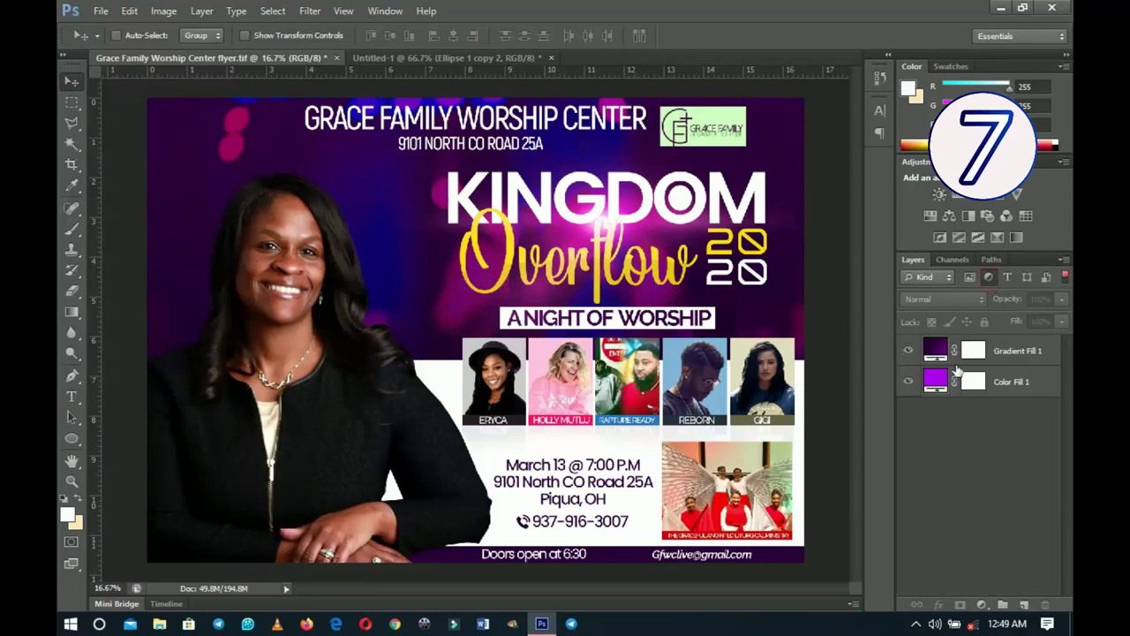
left_click(990, 276)
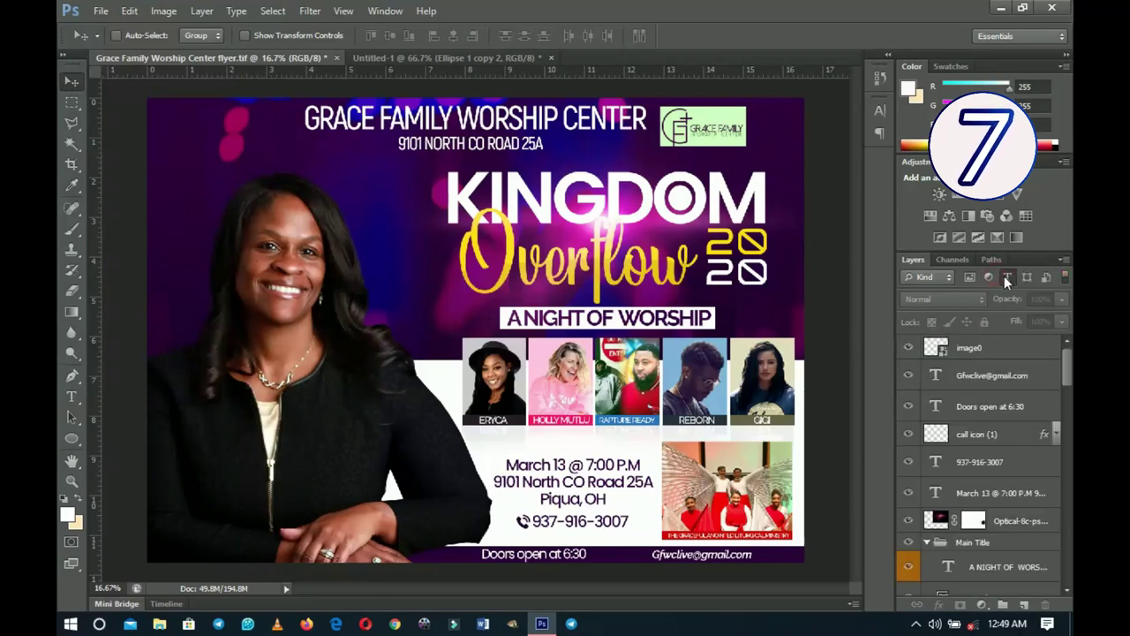
left_click(1006, 277)
scroll(1015, 460, "down", 3)
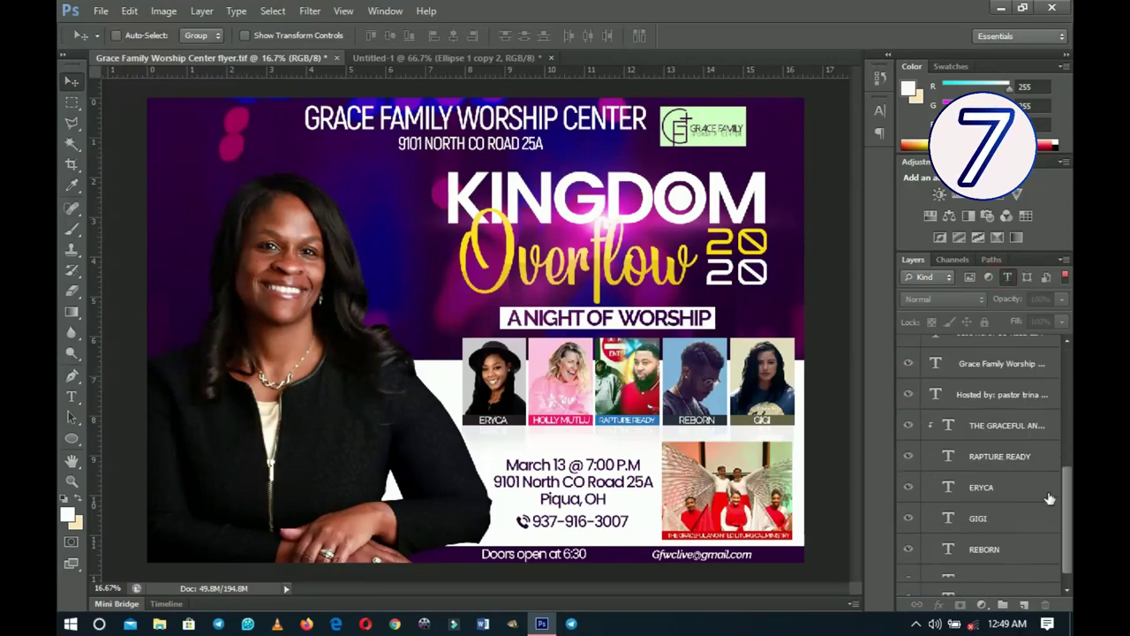
scroll(997, 442, "up", 3)
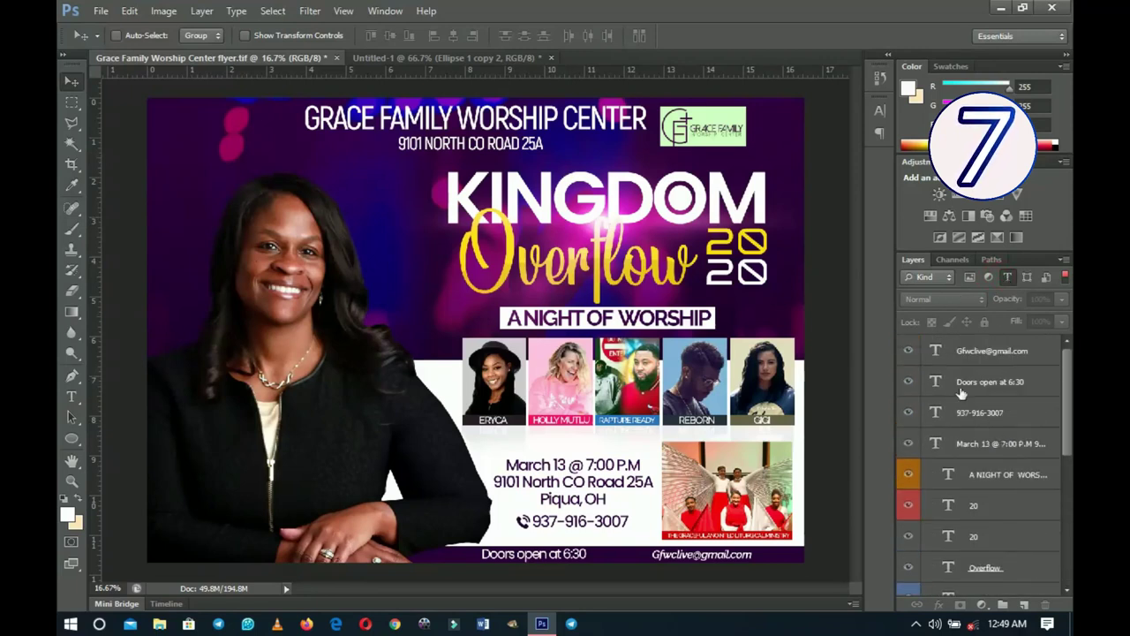
left_click(1008, 277)
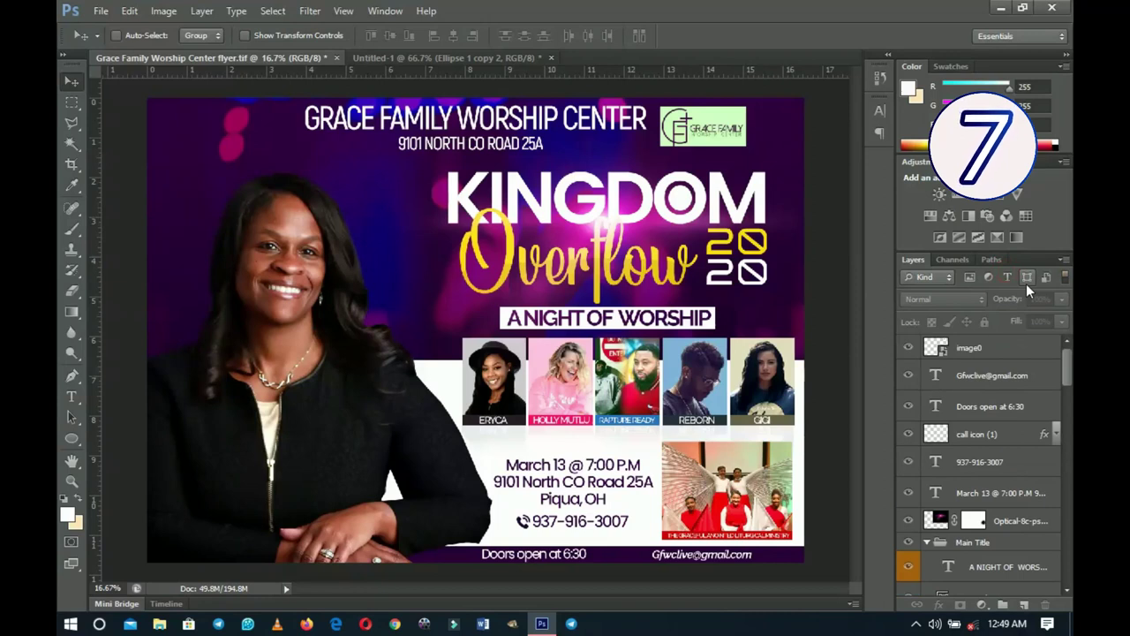
Step: Filter for shape layers and for smart objects, one at a time, turning each filter off again
left_click(1026, 277)
scroll(996, 441, "down", 5)
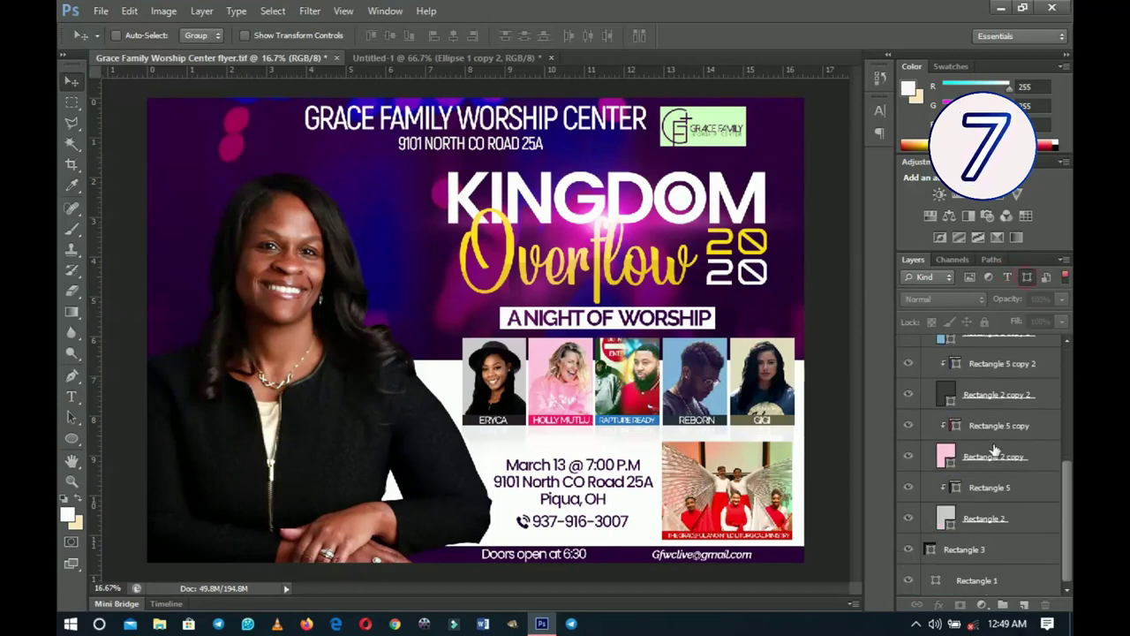
scroll(996, 446, "up", 5)
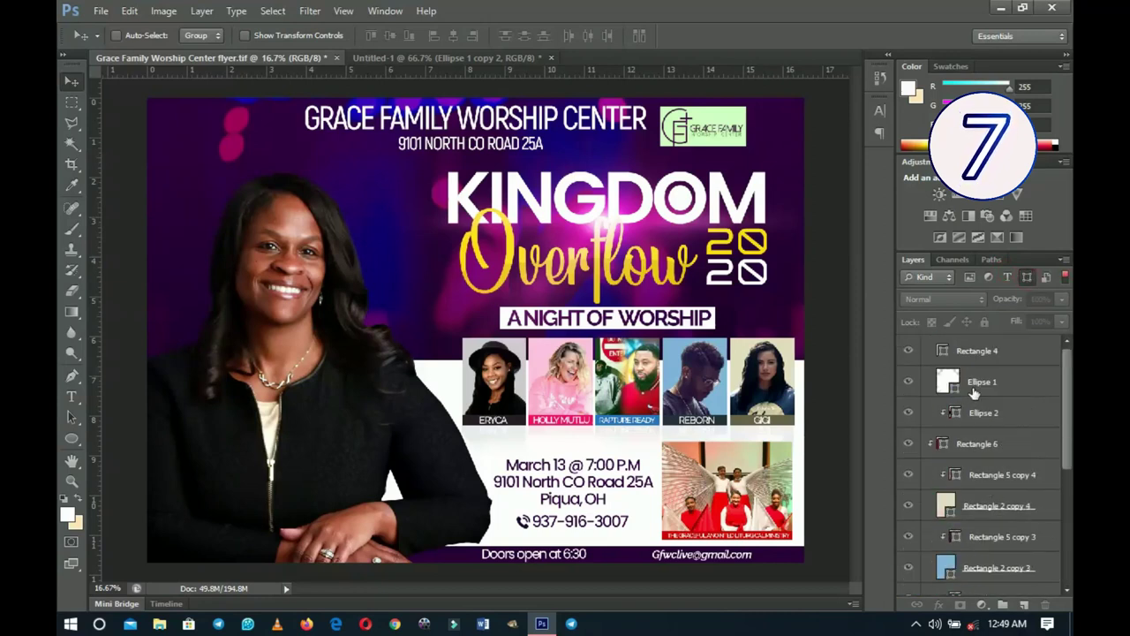
left_click(1026, 277)
left_click(1045, 277)
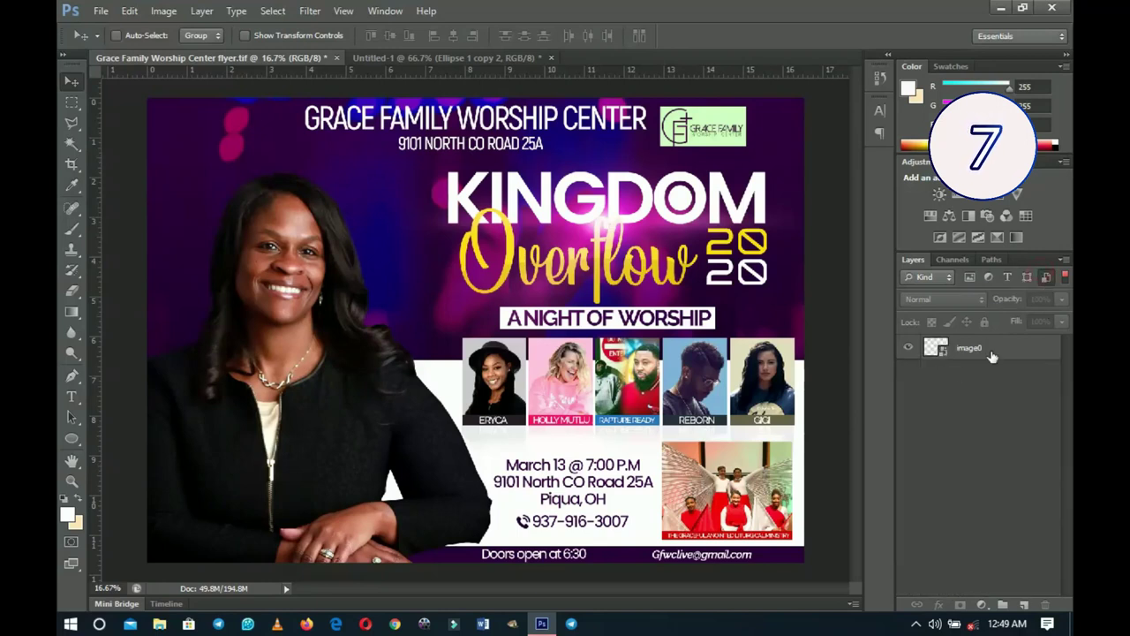
left_click(1045, 278)
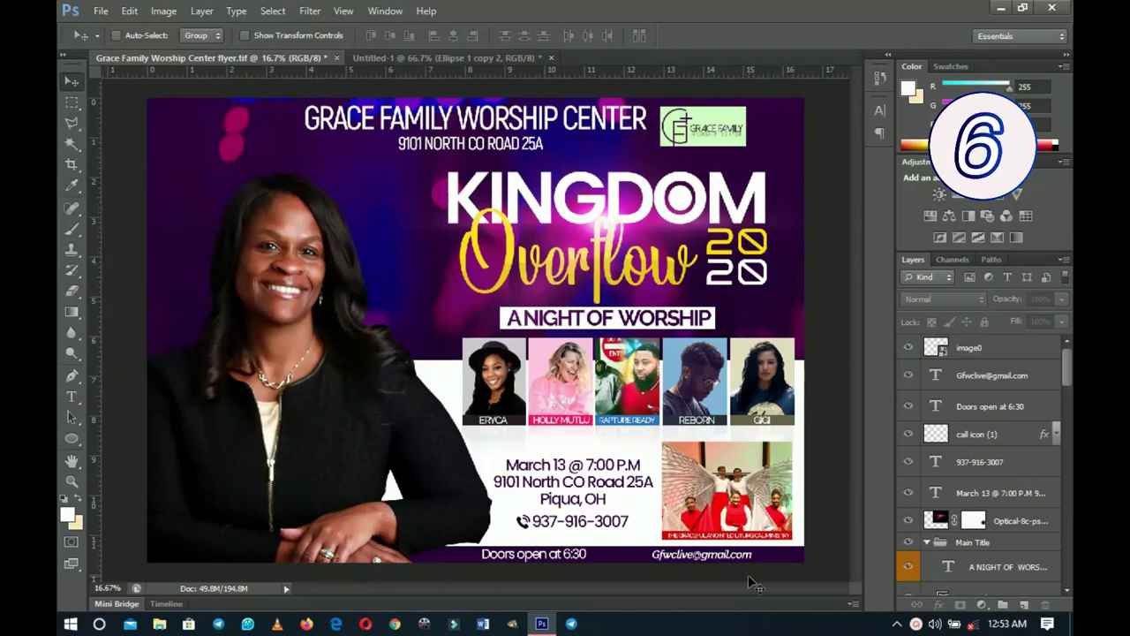
Step: Select the image layer by picking the large photo of the woman directly on the canvas
left_click(403, 424, "ctrl")
scroll(1024, 433, "up", 6)
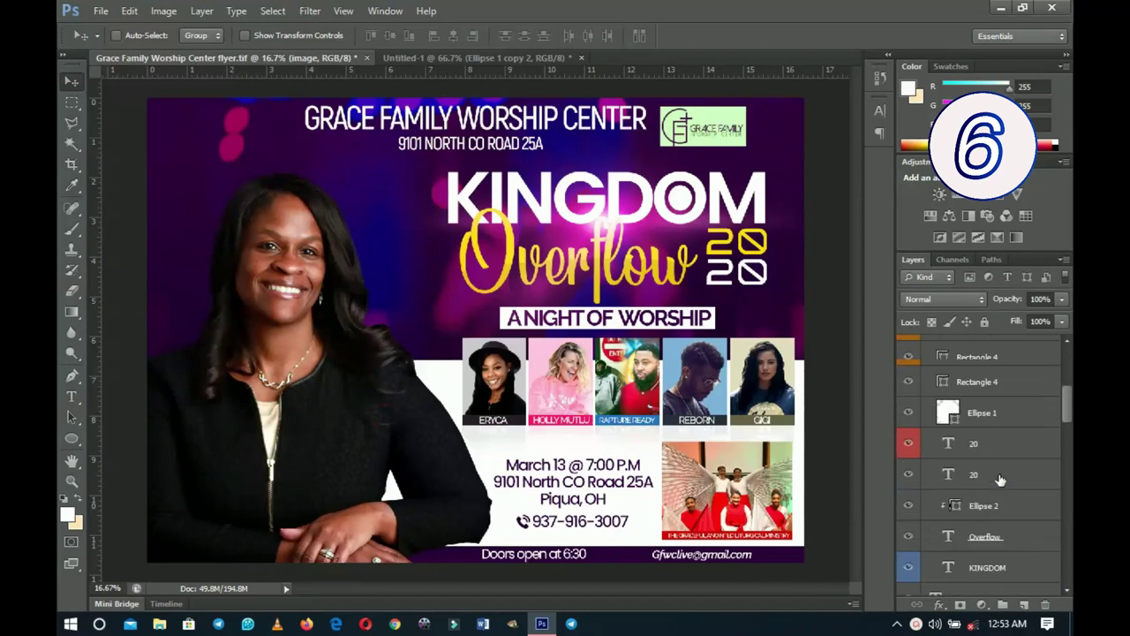
Step: Select the "Doors open at 6:30" text layer, and switch back to the image layer by picking the woman's photo on the canvas
left_click(1012, 393)
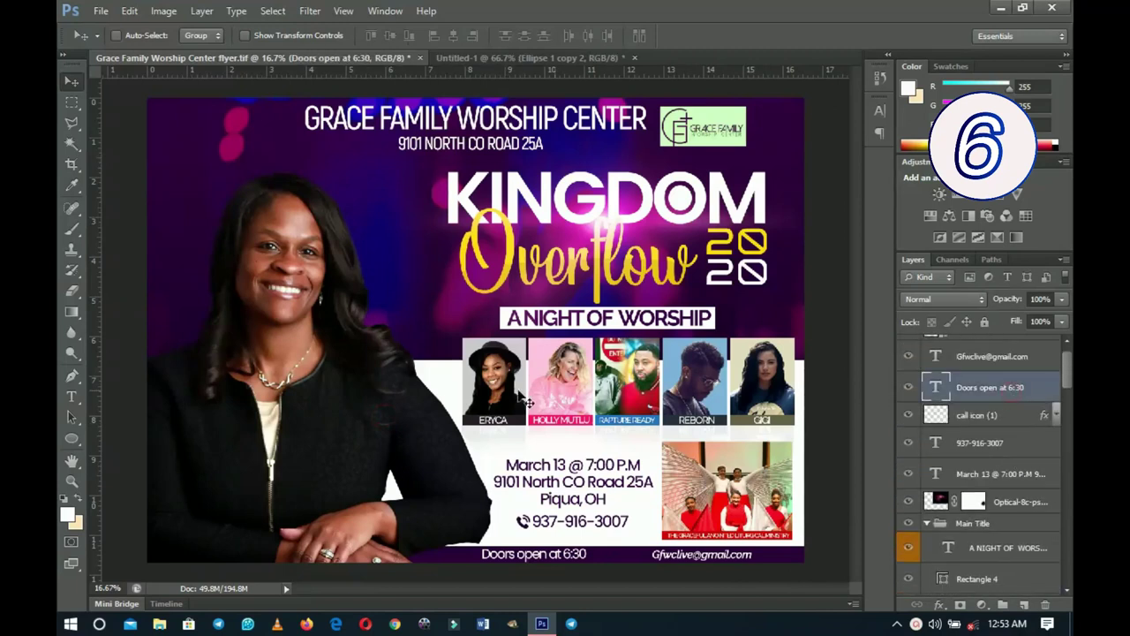
left_click(336, 440, "ctrl")
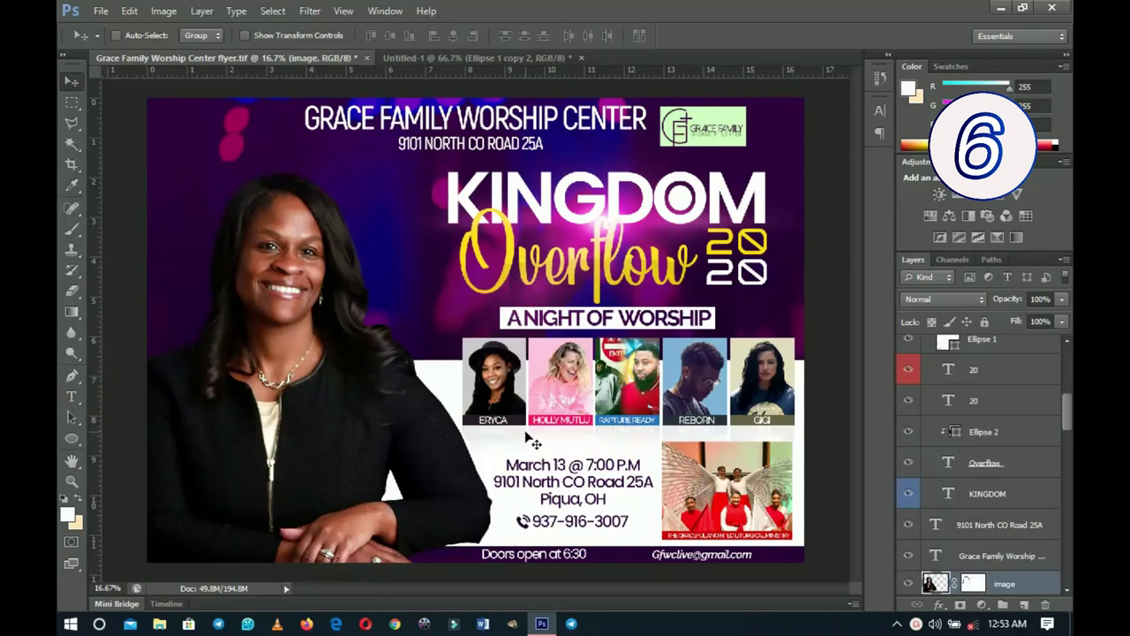
scroll(1024, 539, "down", 2)
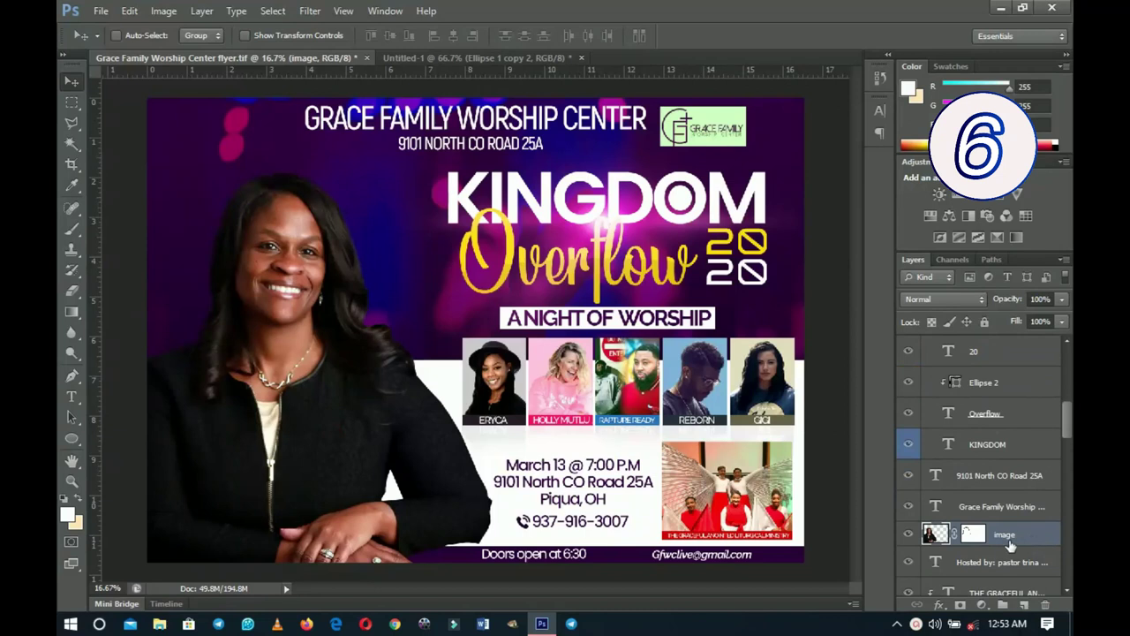
Step: Select the range of layers from image up to Overflow, extend the range to Rectangle 4, and return to the image layer alone
left_click_drag(1002, 512, 987, 424)
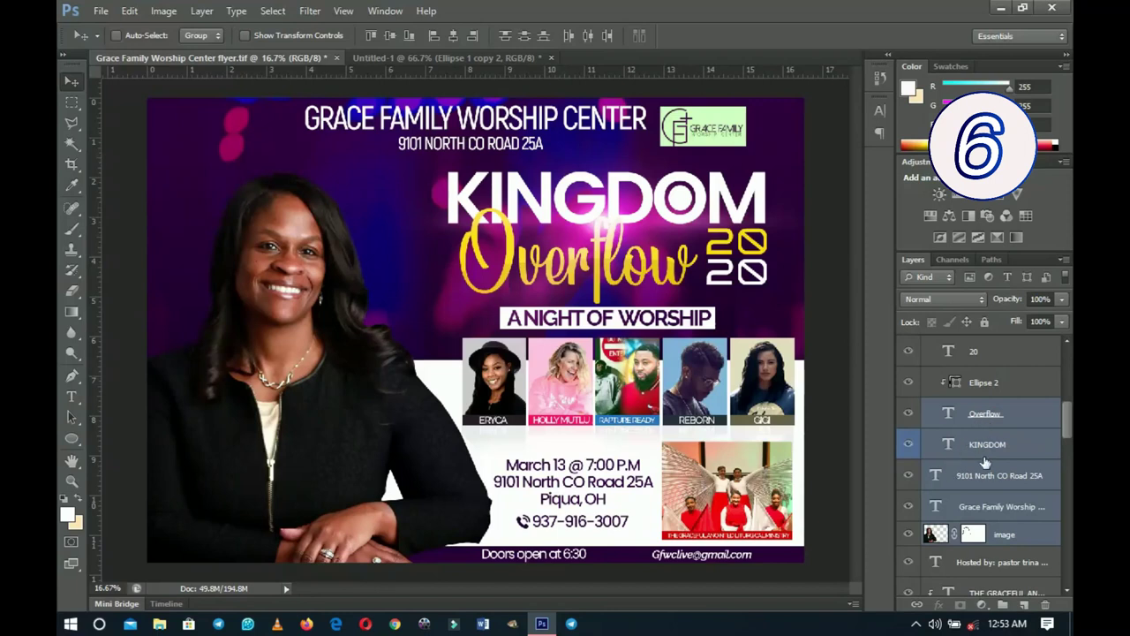
left_click(1013, 534)
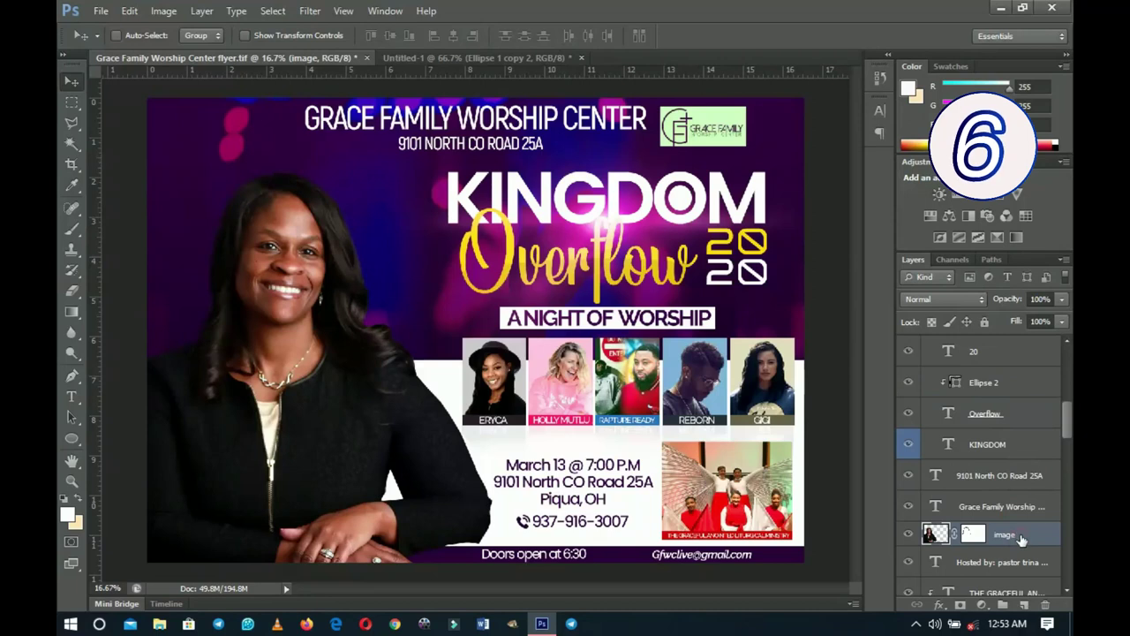
scroll(1015, 495, "up", 5)
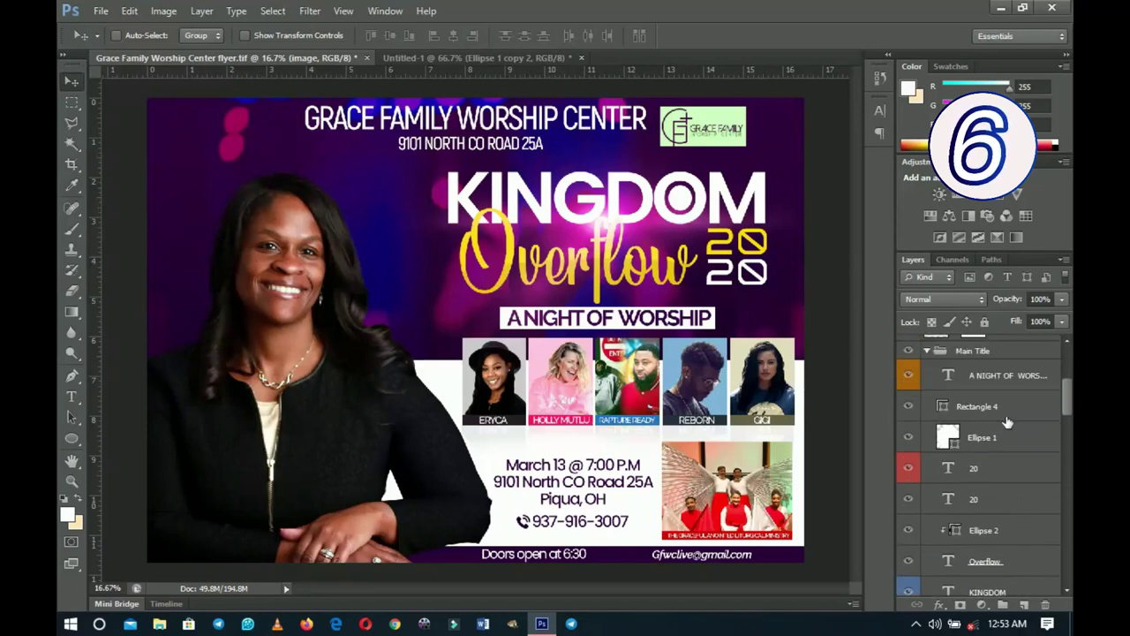
left_click(999, 413, "shift")
scroll(993, 439, "down", 2)
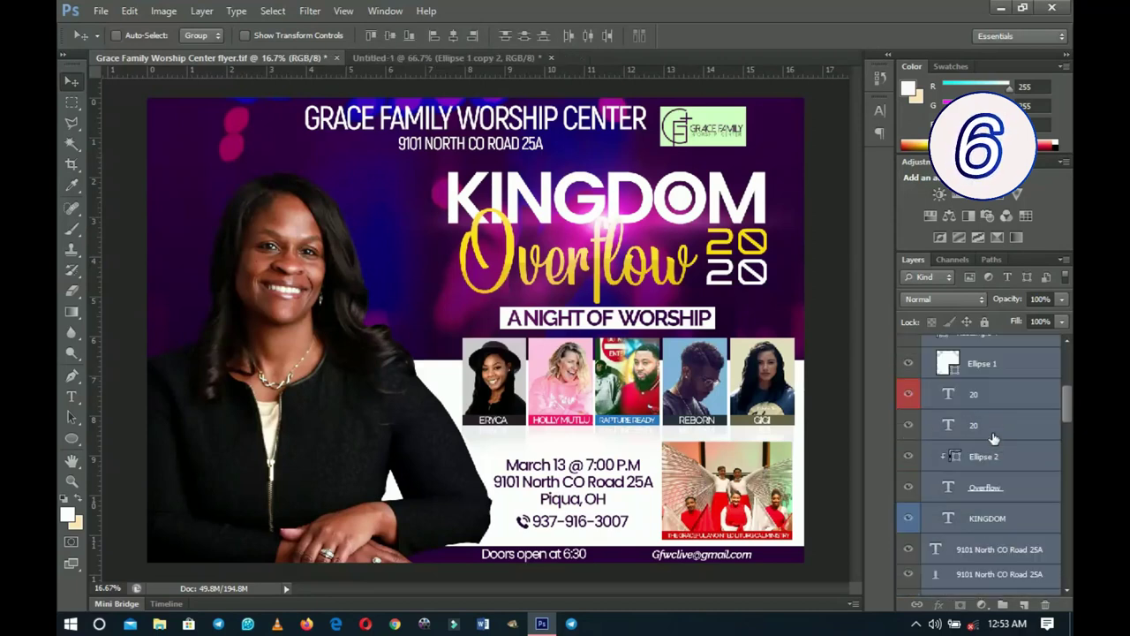
scroll(994, 439, "down", 2)
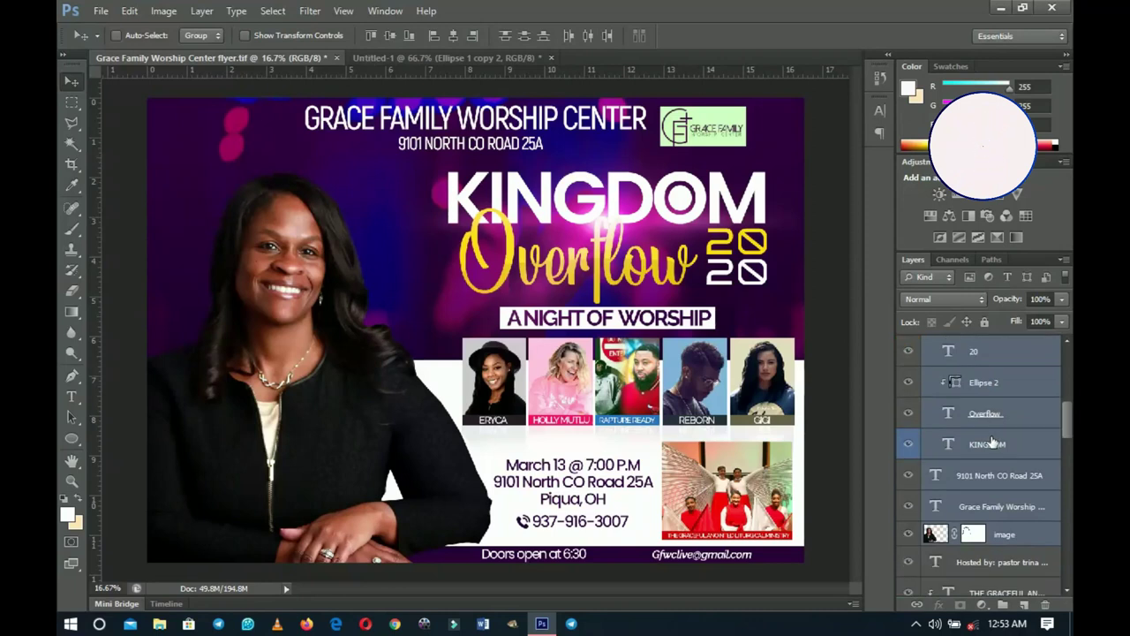
left_click(313, 433, "ctrl")
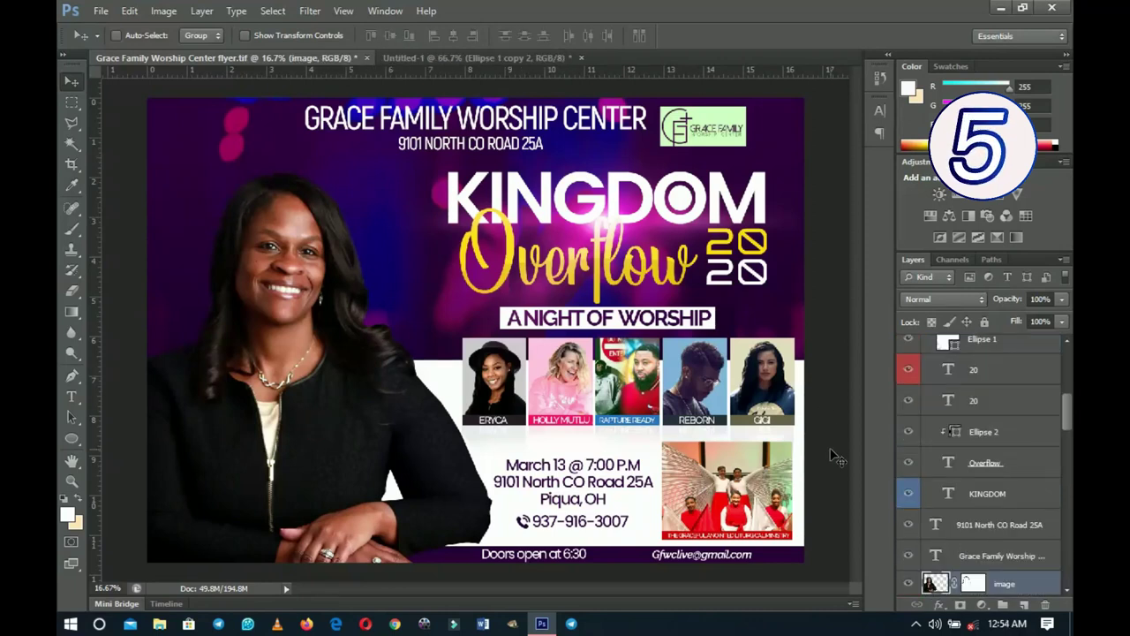
Step: Isolate the image layer by hiding all other layers at once, and restore the visibility of all the others
scroll(970, 463, "down", 5)
scroll(971, 472, "up", 1)
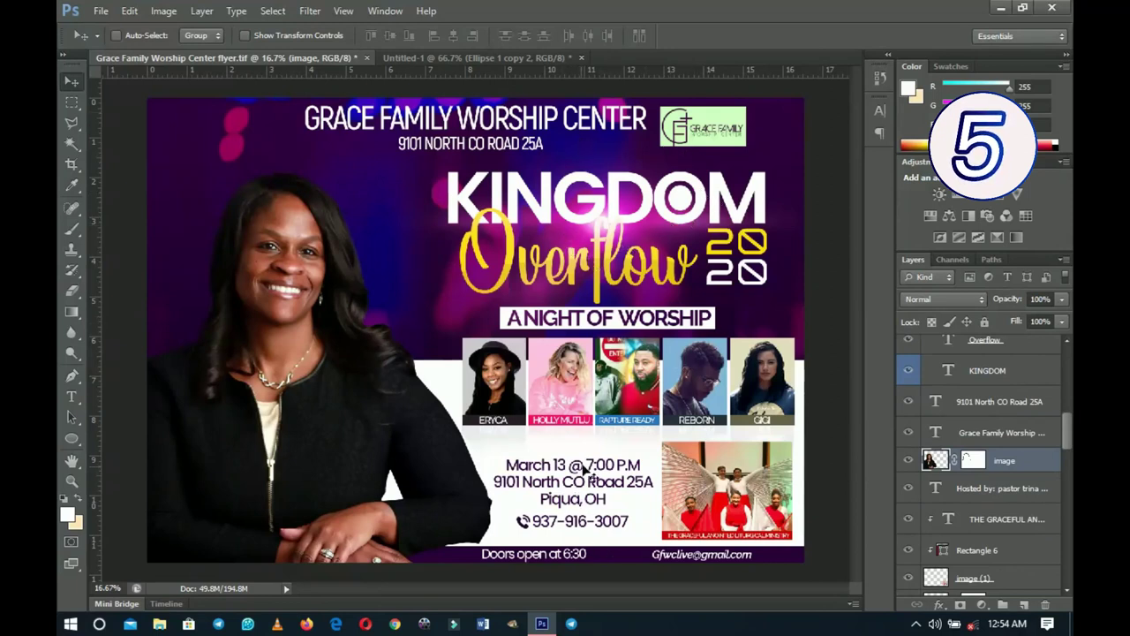
left_click(910, 463, "alt")
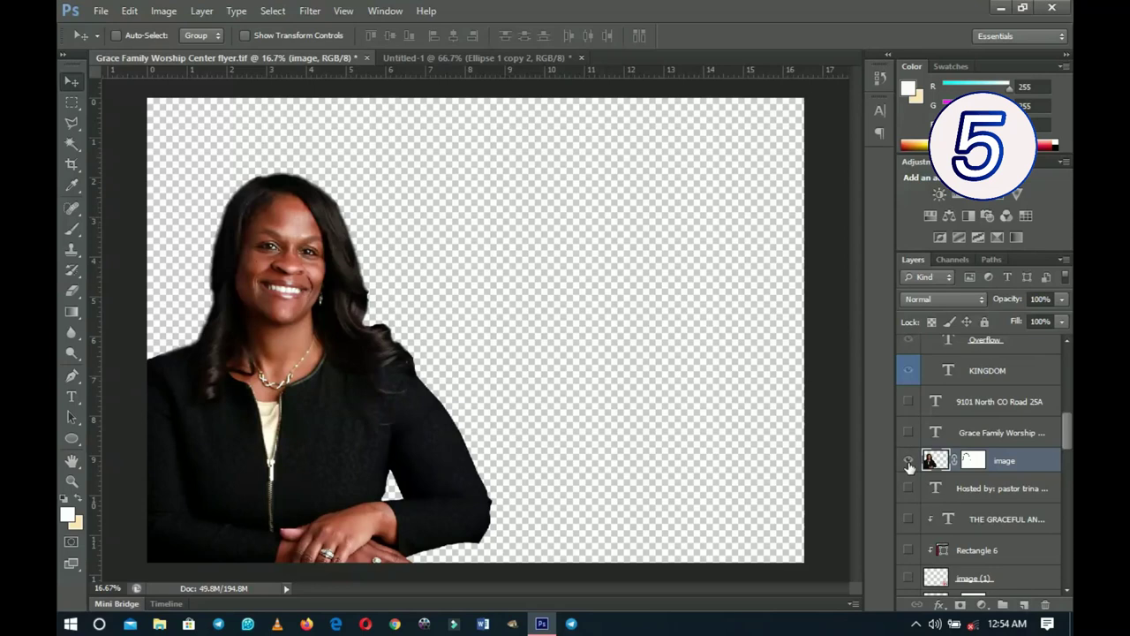
left_click(909, 463, "alt")
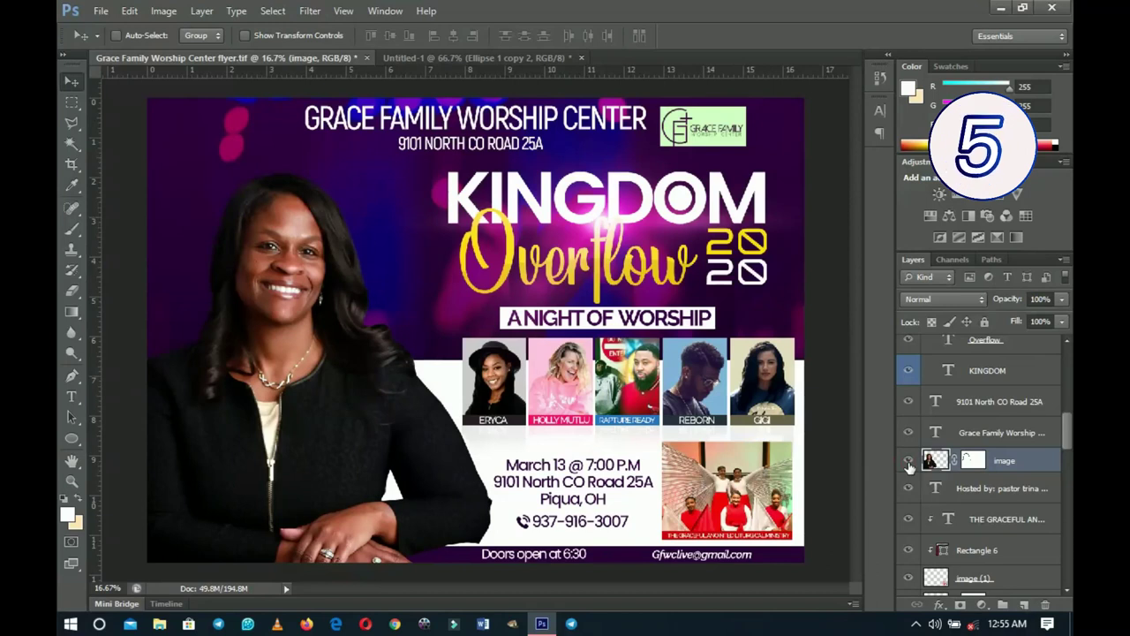
Step: Rename the topmost layer, image0, as 1, and step through the names of the following four layers in edit mode without changing them
scroll(909, 465, "up", 5)
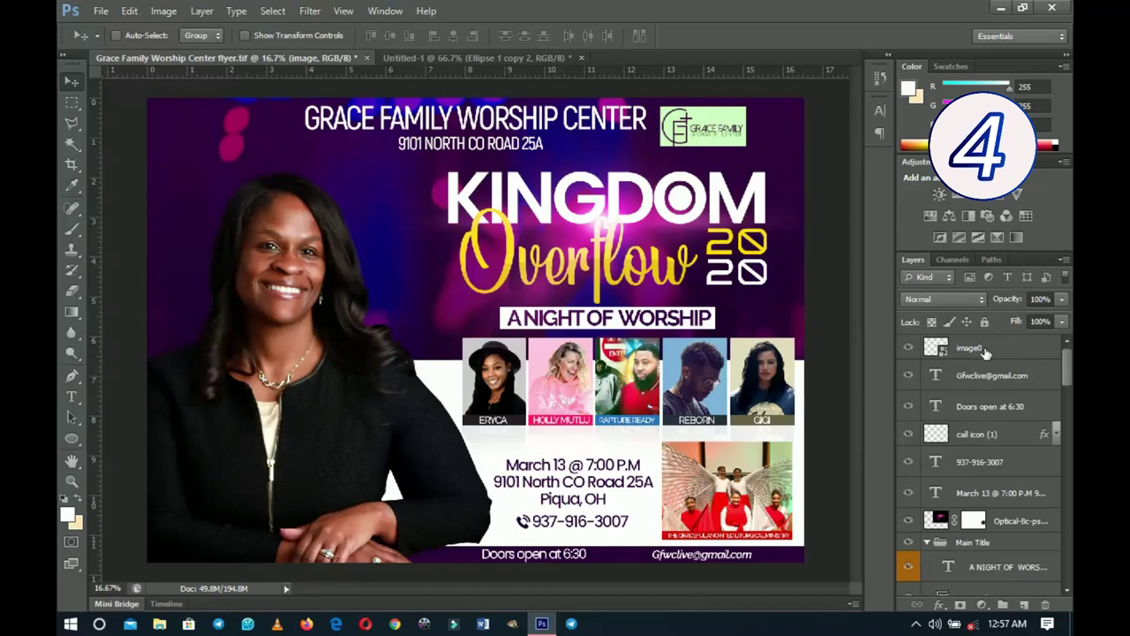
left_click(983, 350)
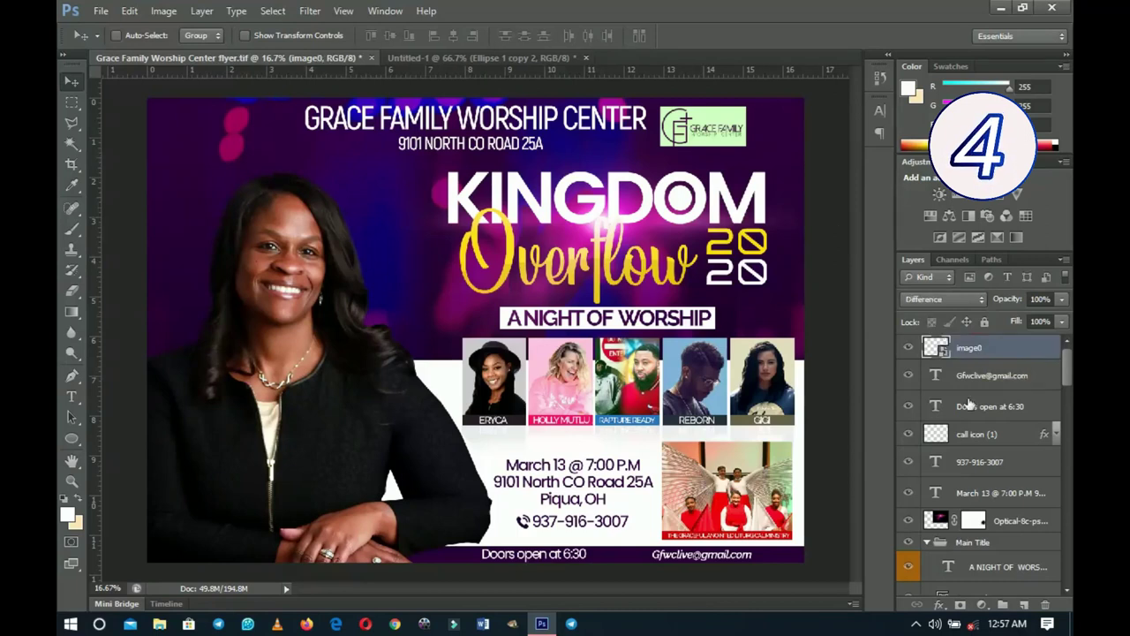
double_click(966, 348)
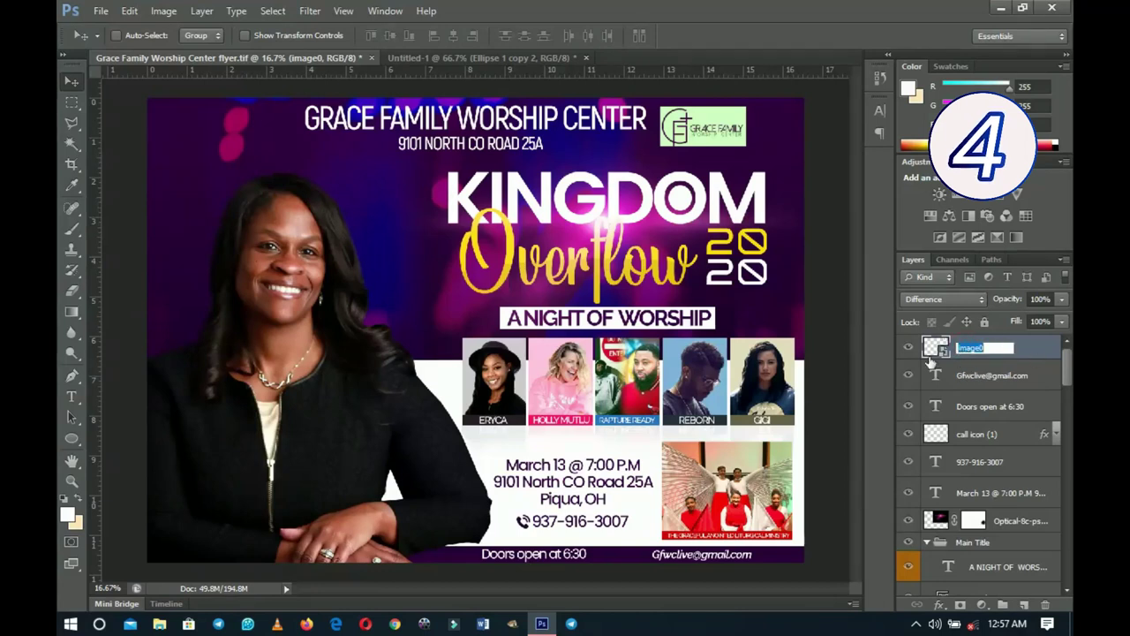
type("1")
key("Tab")
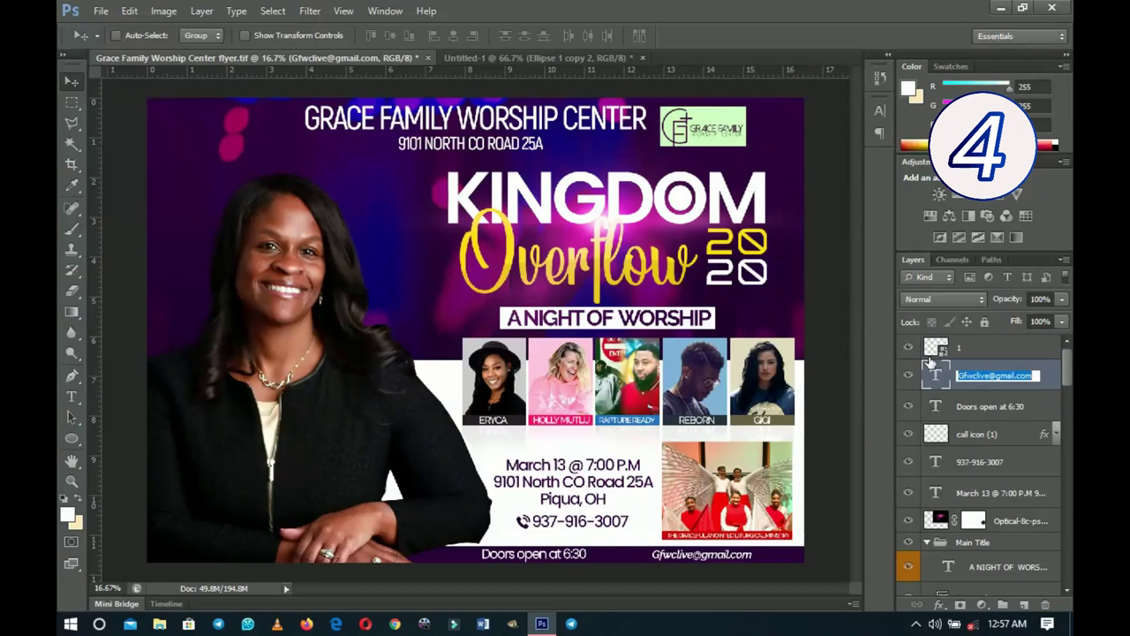
key("Tab")
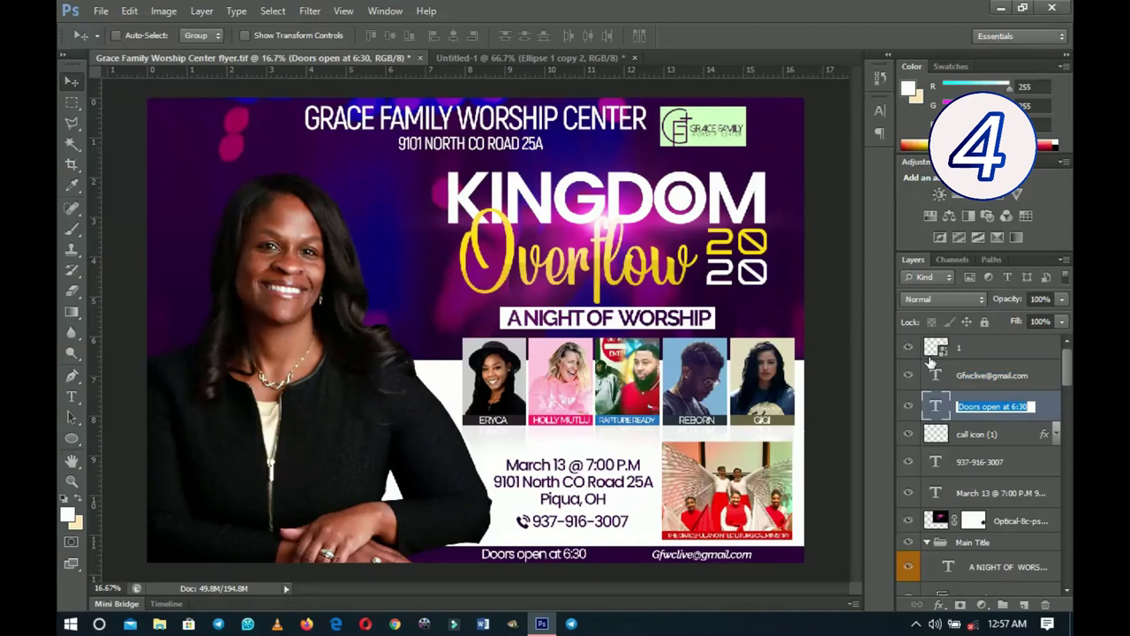
key("Tab")
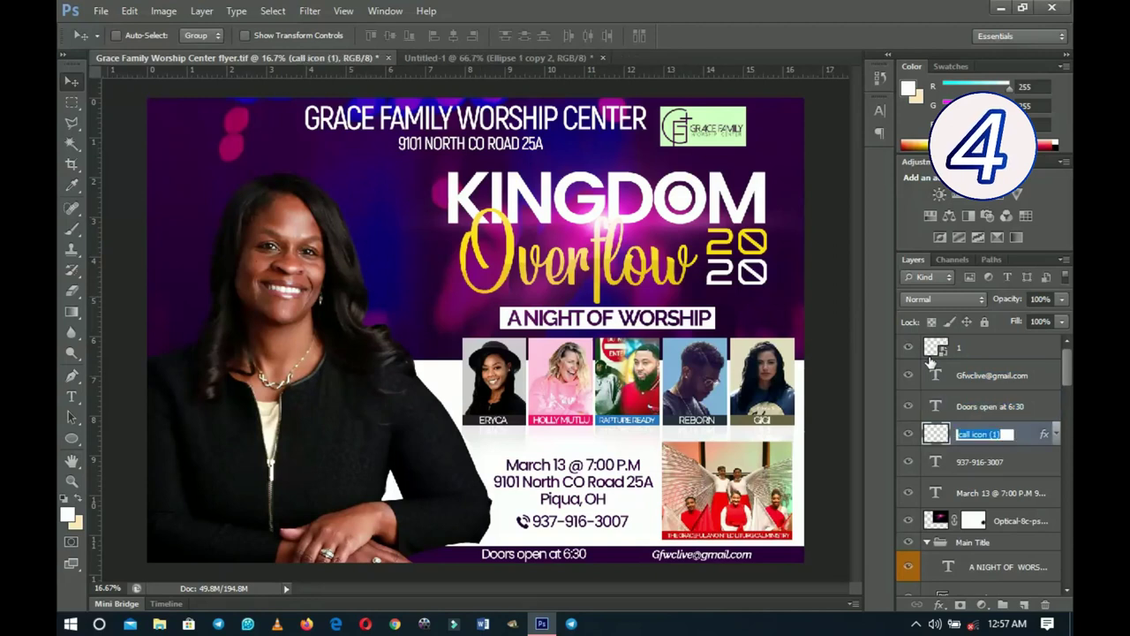
key("Tab")
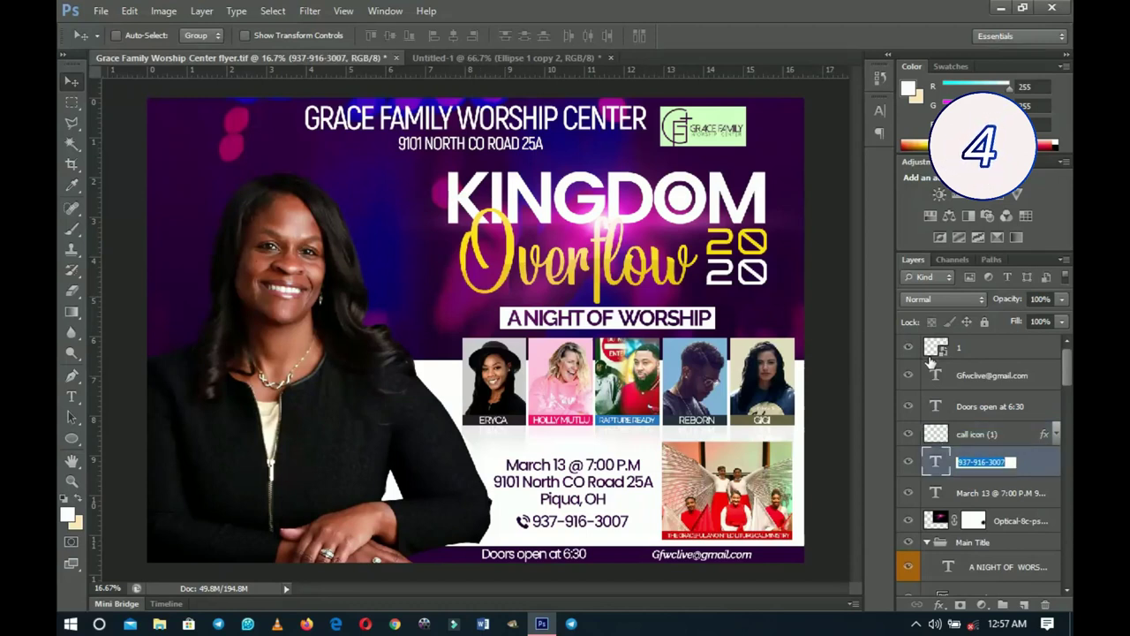
key("Return")
Step: Group the five topmost layers, from layer 1 down to the phone-number text layer, and undo the grouping
left_click(977, 434)
scroll(982, 425, "down", 5)
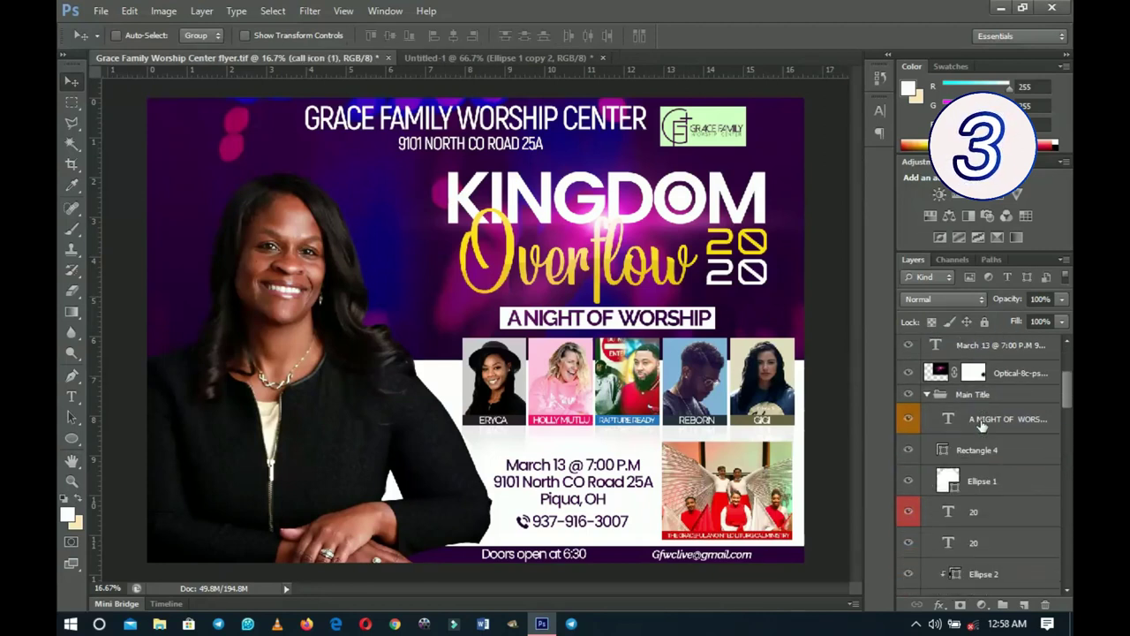
scroll(981, 425, "down", 2)
scroll(987, 397, "up", 5)
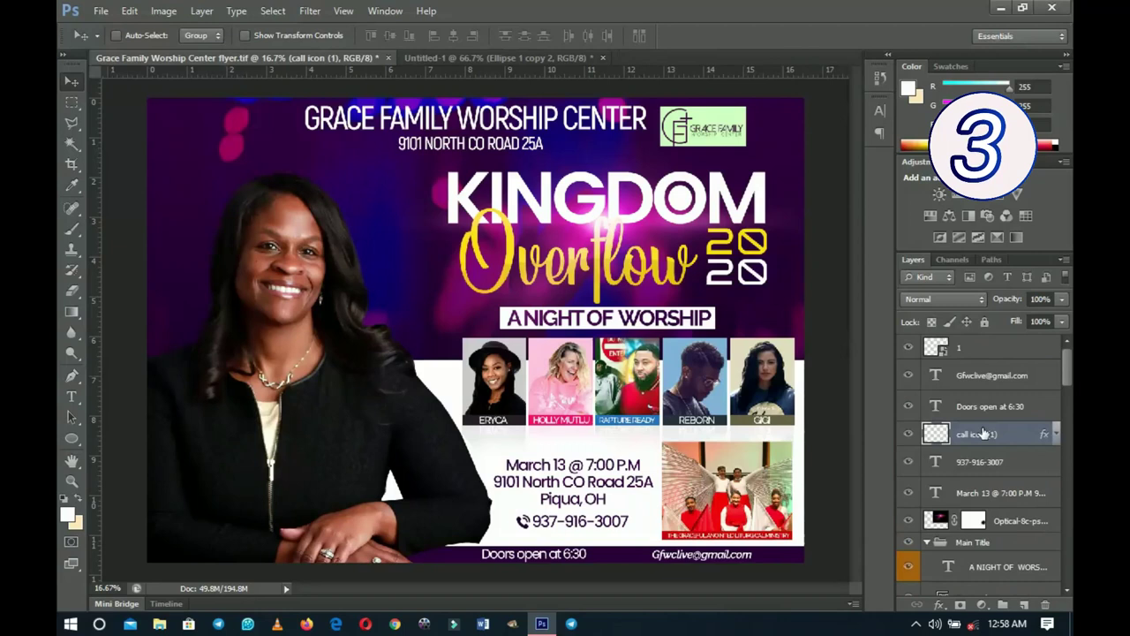
left_click(990, 353)
left_click(999, 462, "shift")
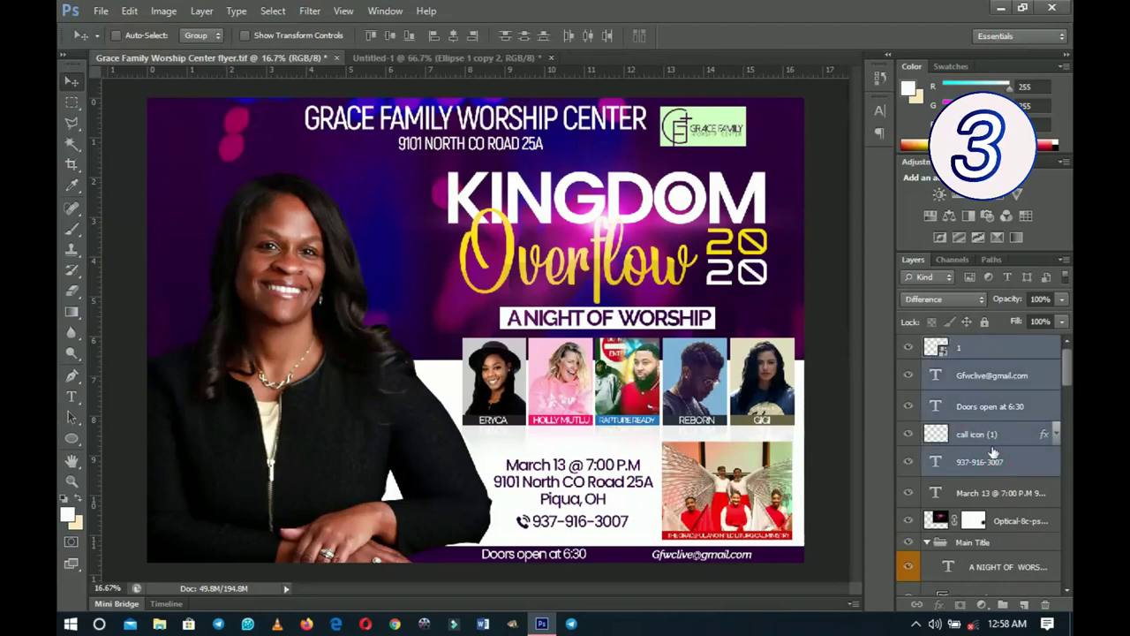
key("ctrl+g")
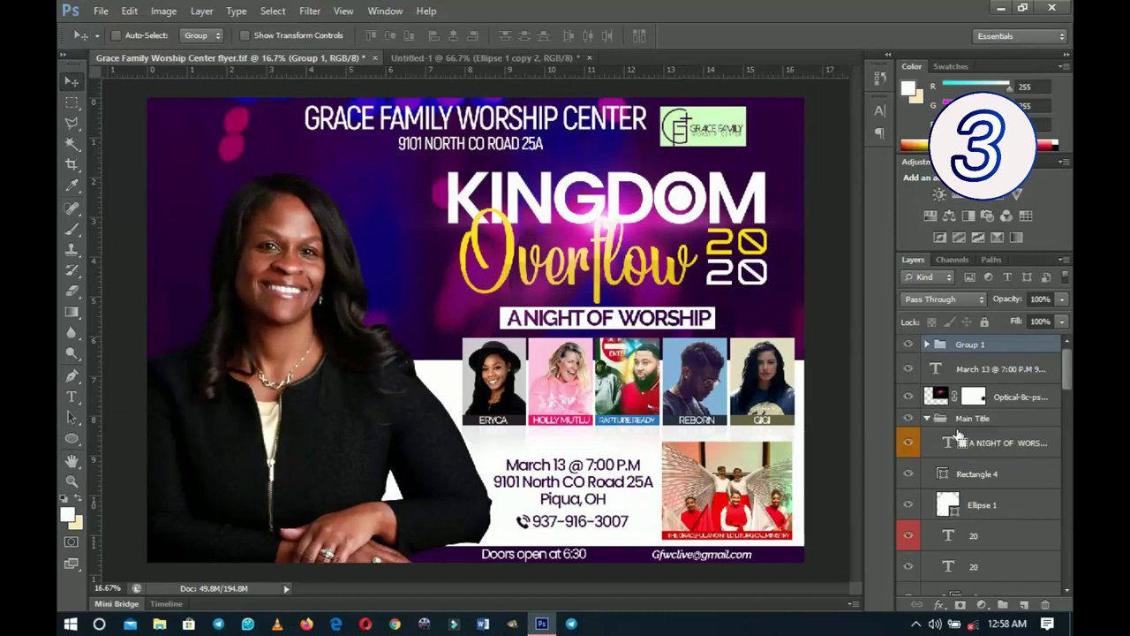
key("ctrl+z")
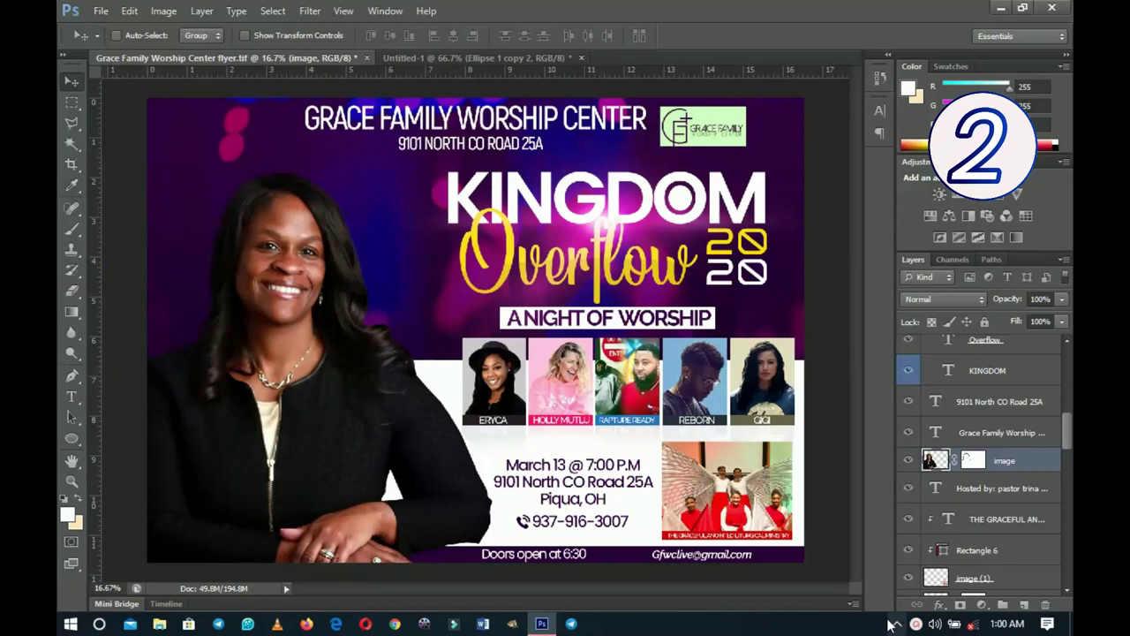
Step: Try brightening the image layer directly with Curves, raising input 98 to output 145, and cancel the adjustment
key("ctrl+m")
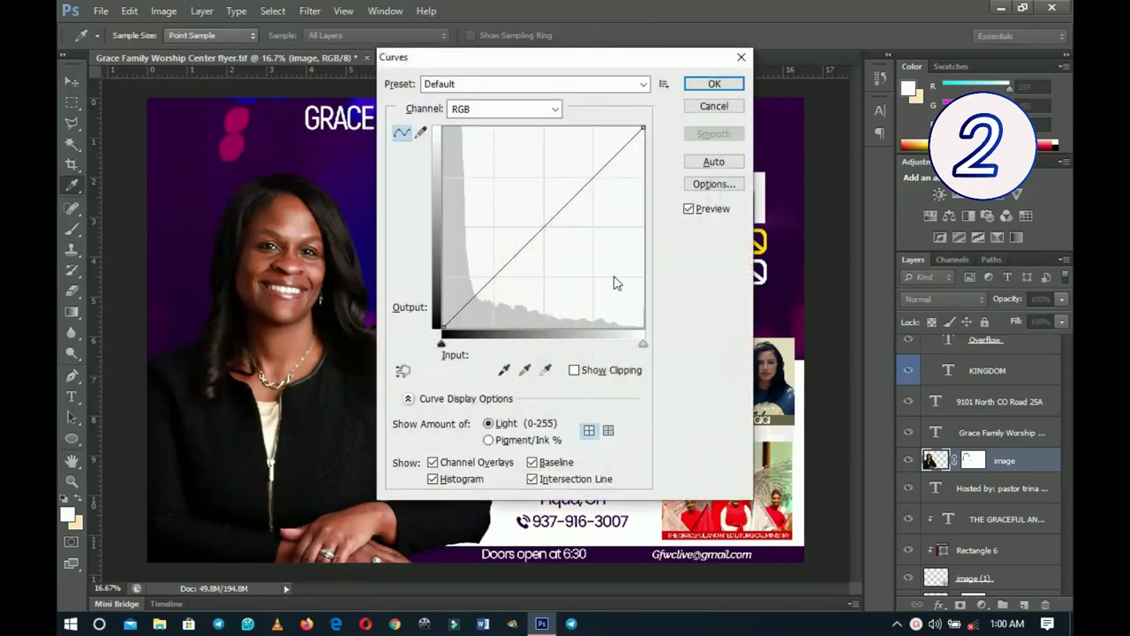
left_click_drag(539, 64, 744, 86)
left_click_drag(752, 240, 724, 234)
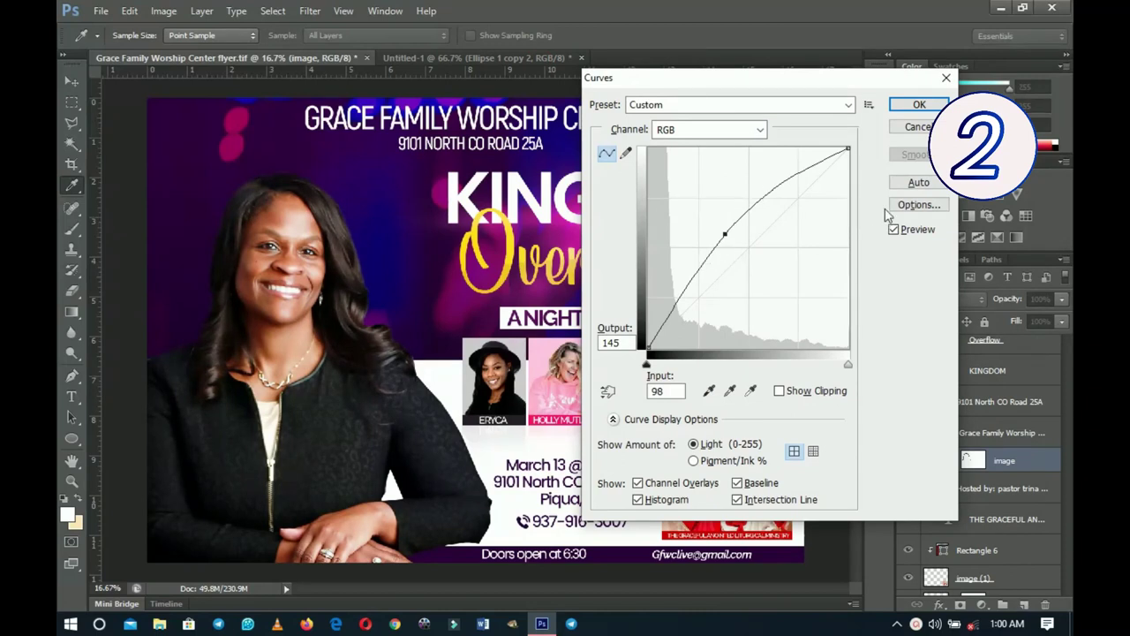
left_click(917, 128)
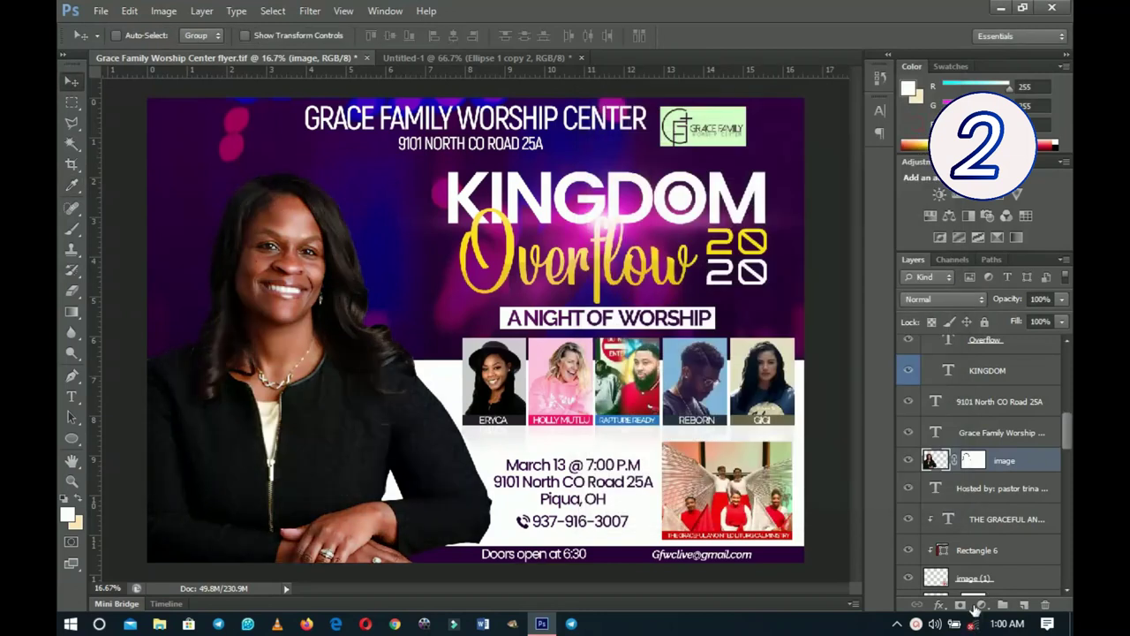
Step: Add a Curves adjustment layer above the image layer and raise the middle of the RGB curve slightly
left_click(982, 604)
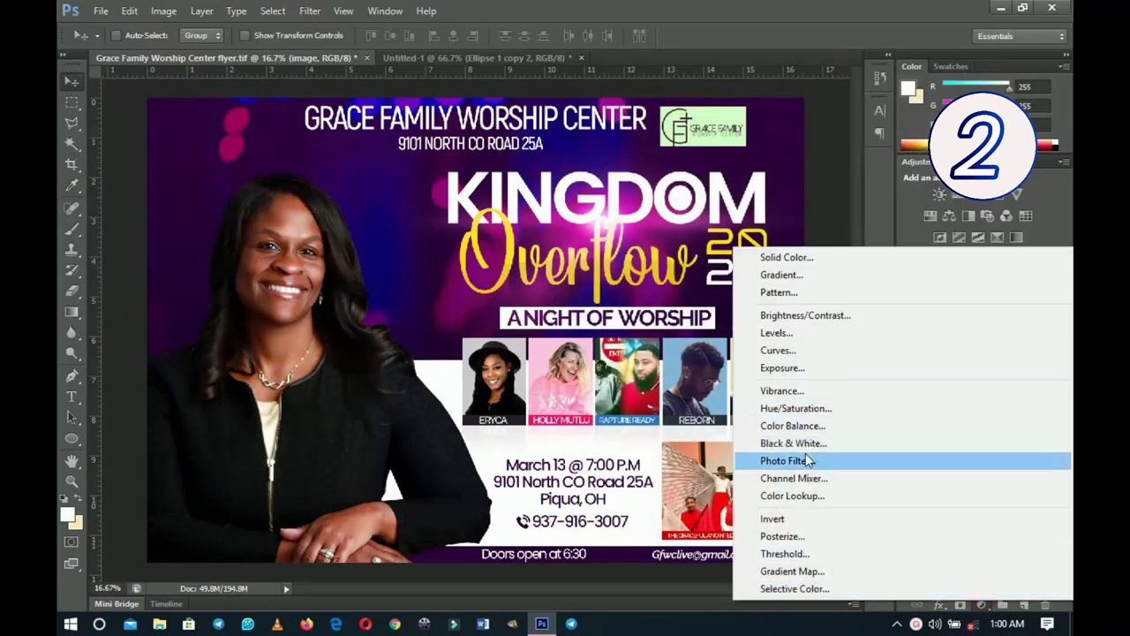
left_click(795, 350)
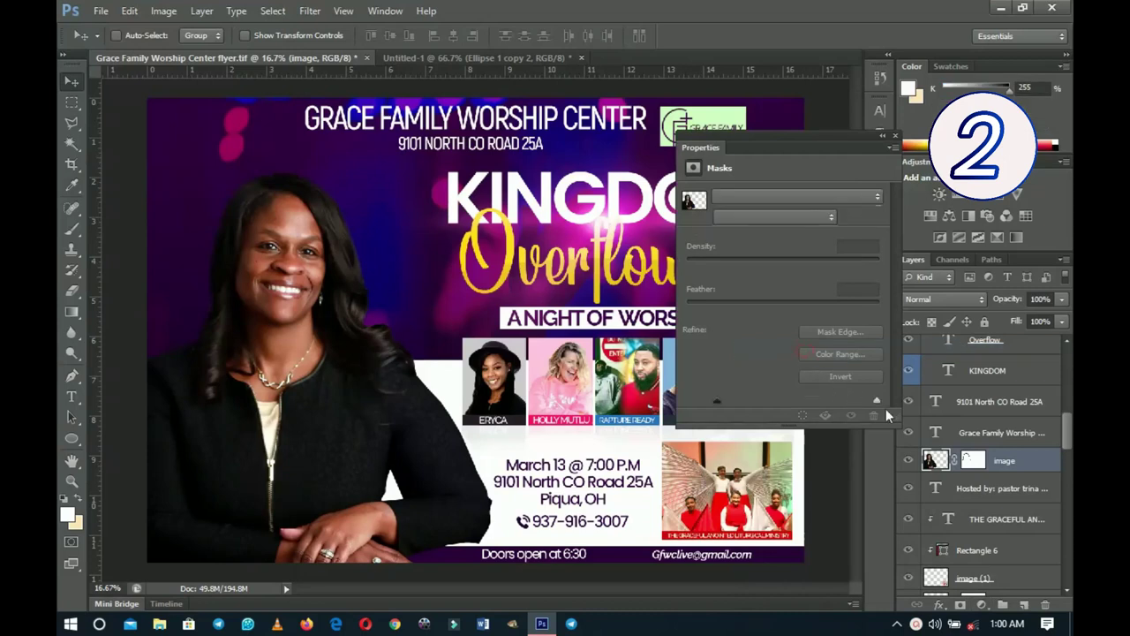
left_click_drag(794, 316, 793, 306)
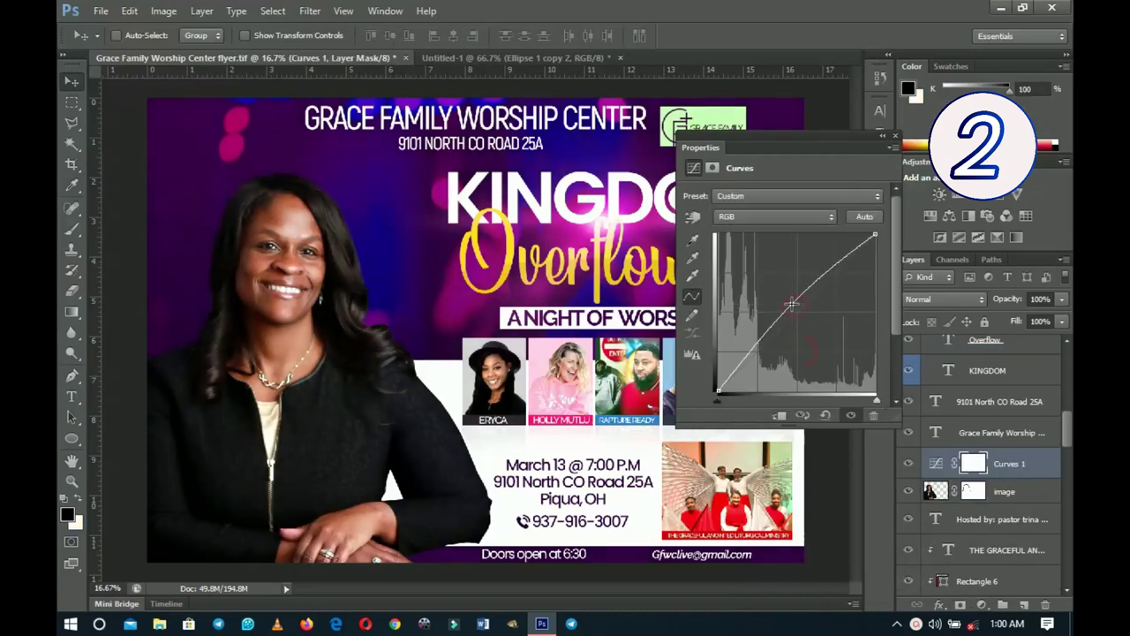
Step: Collapse the curve settings and clip the Curves adjustment layer to the image layer with a clipping mask
left_click(1024, 459)
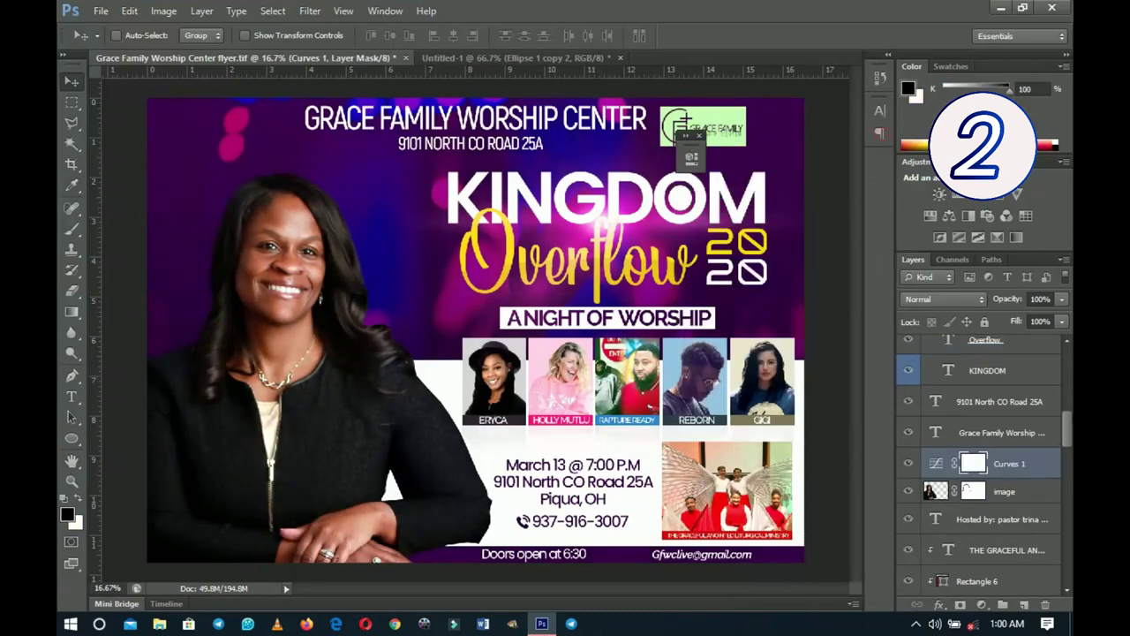
right_click(1029, 454)
left_click(888, 259)
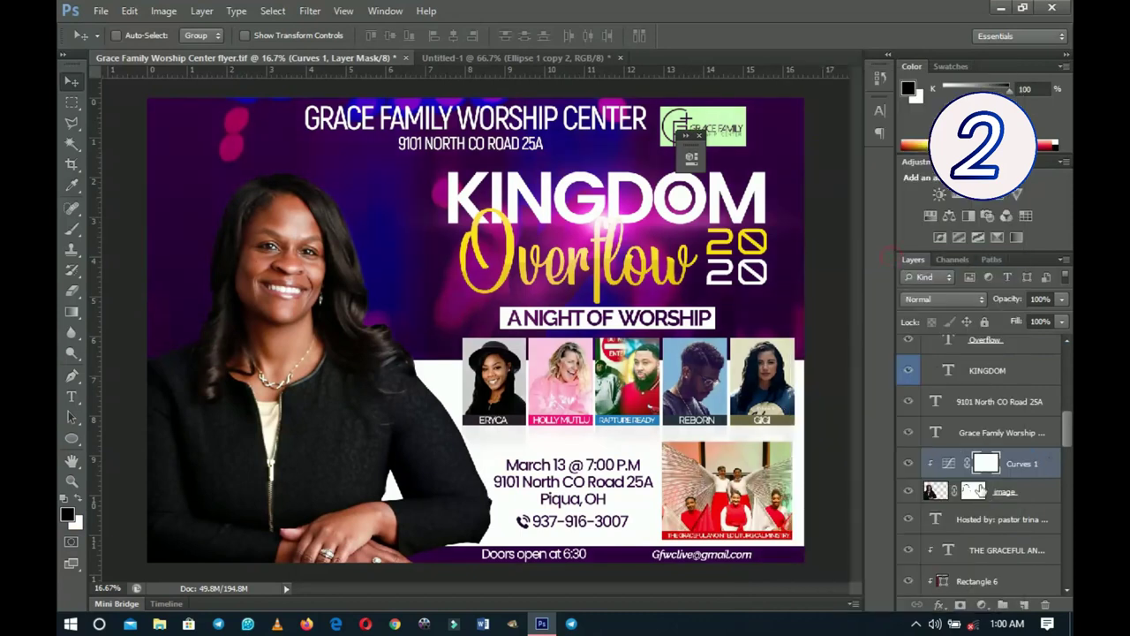
Step: Raise the middle of the clipped Curves adjustment further to brighten the woman's photo, and delete the adjustment layer
double_click(949, 464)
left_click_drag(565, 304, 558, 302)
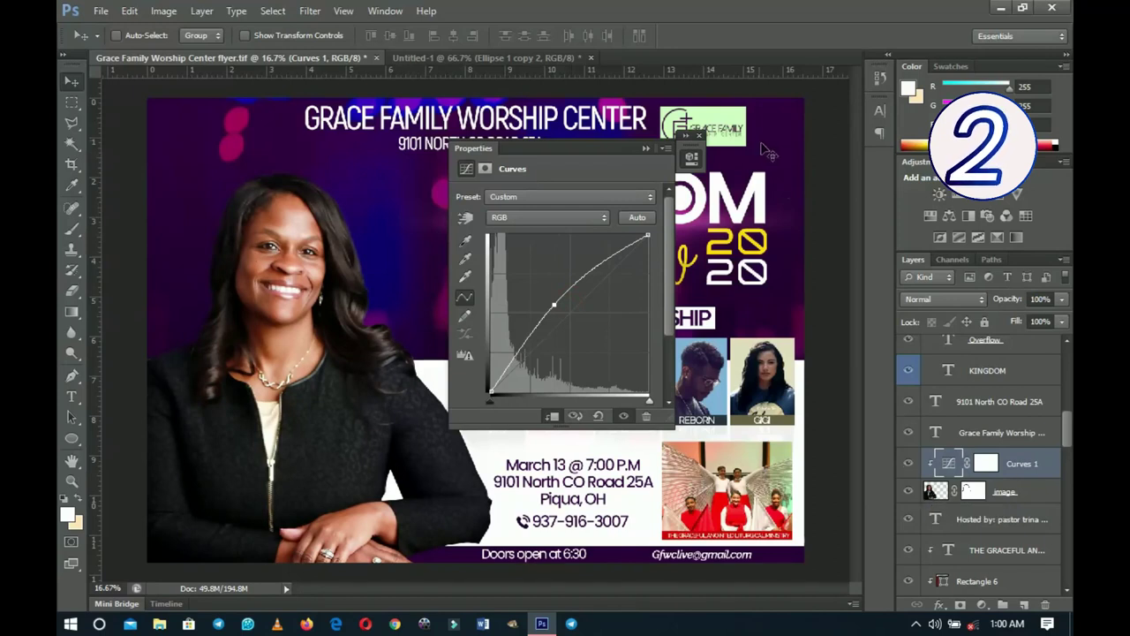
left_click(685, 137)
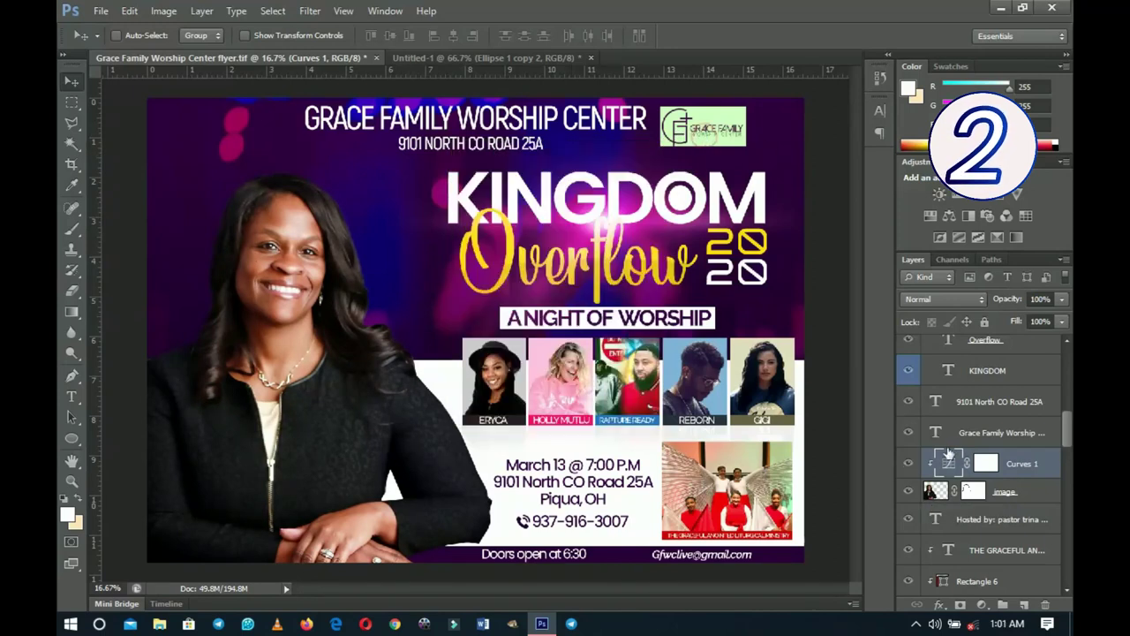
key("Delete")
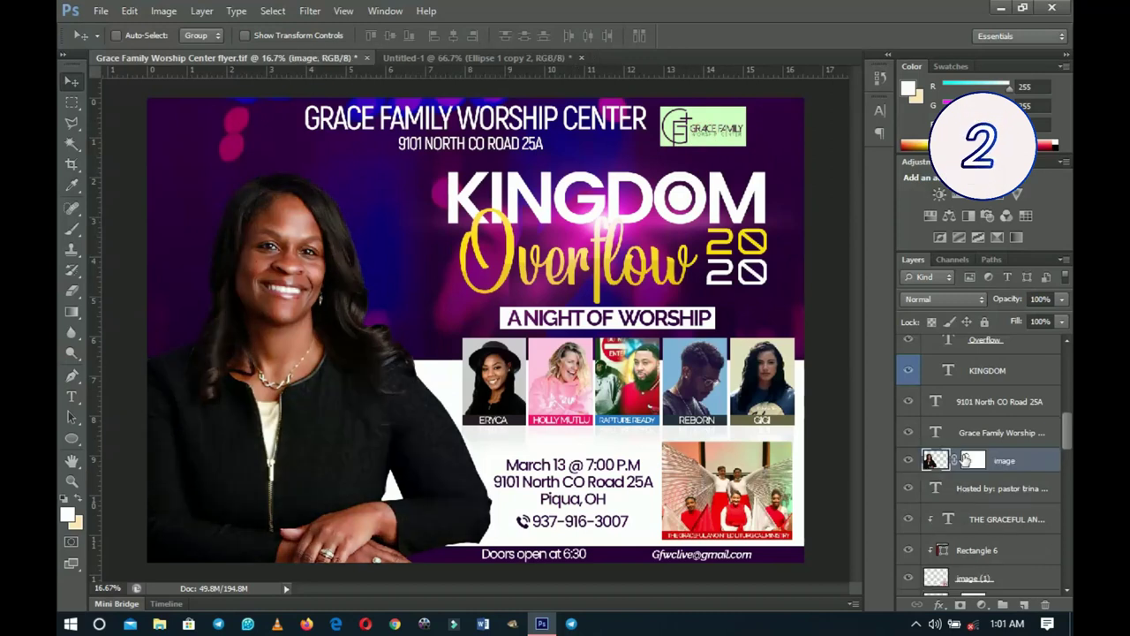
Step: Lower the image layer's opacity to about 60% to fade the woman's photo, and set it back to 100%
scroll(971, 464, "down", 2)
scroll(989, 473, "up", 4)
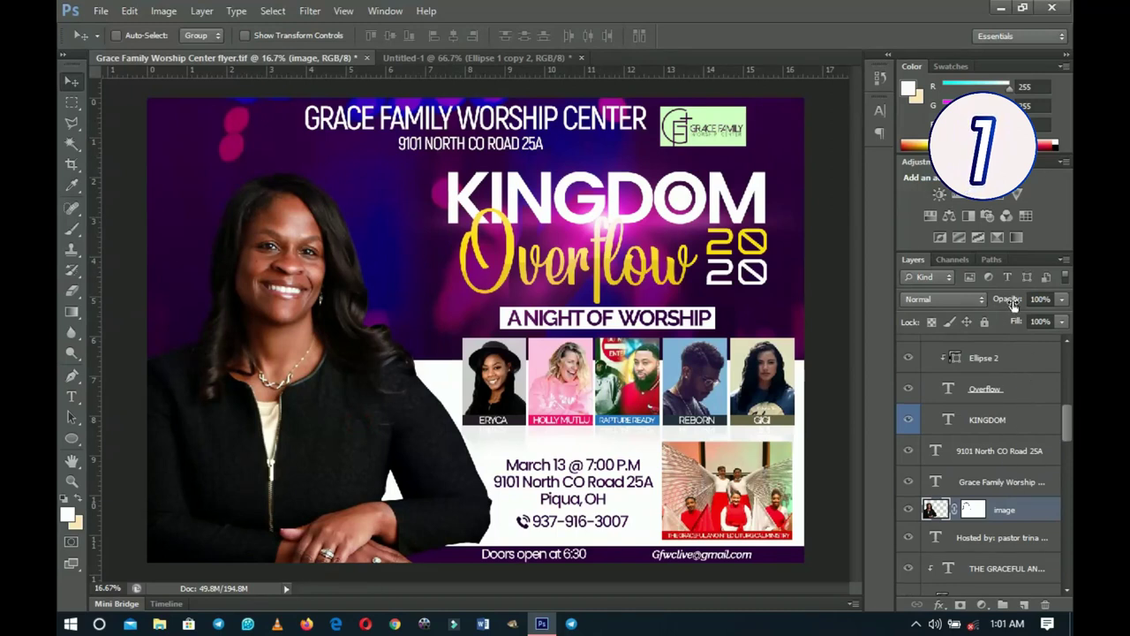
left_click_drag(1013, 303, 982, 309)
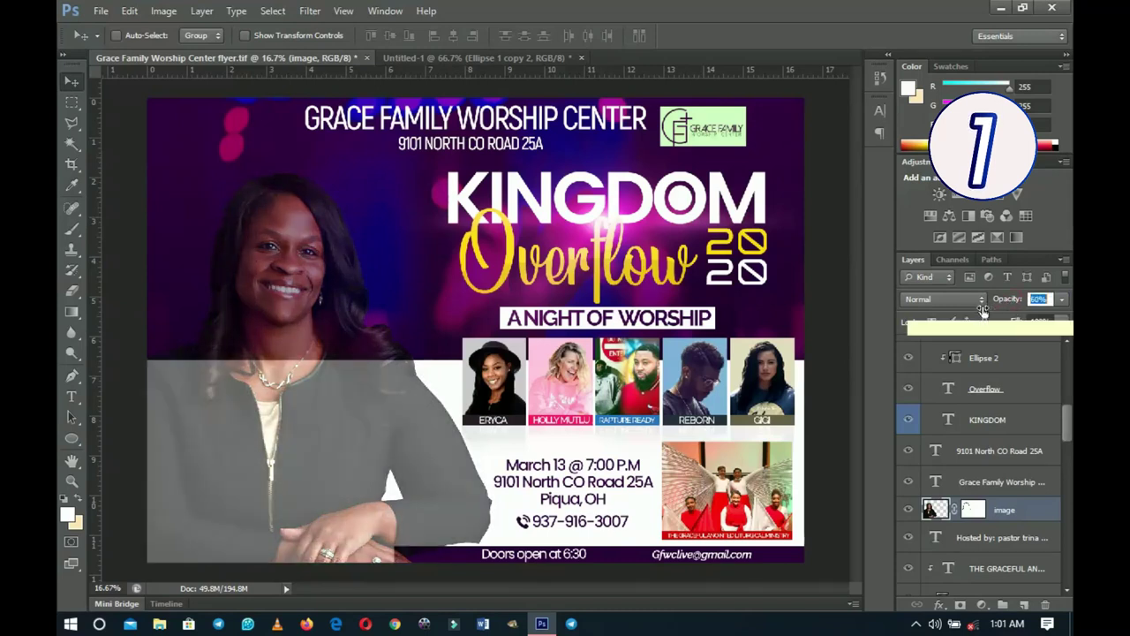
type("100")
key("Return")
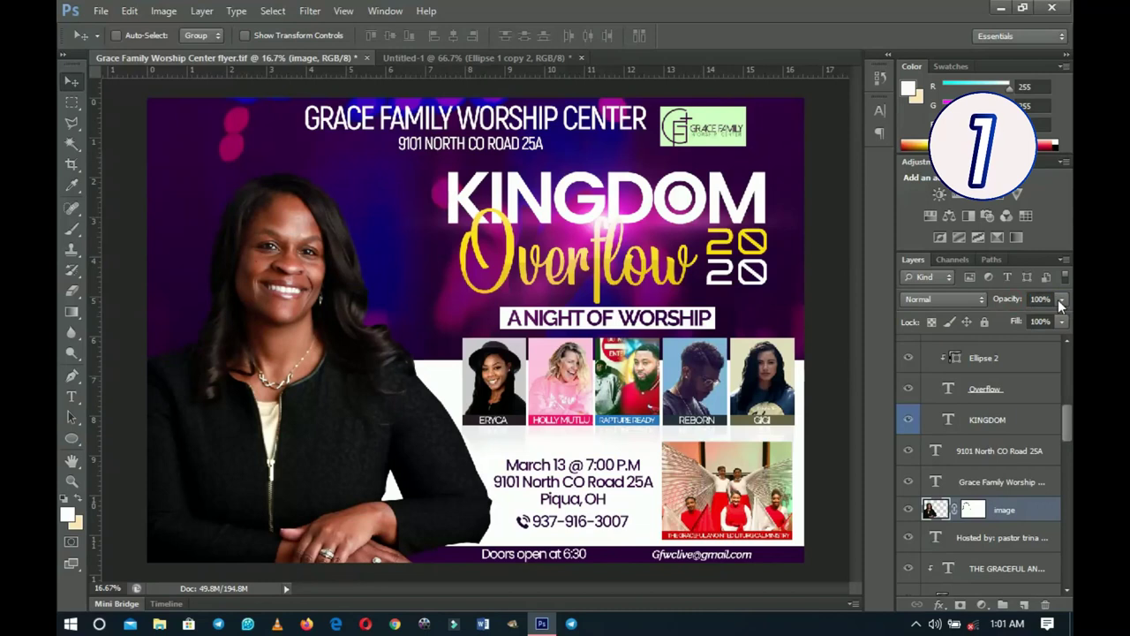
Step: Change the image layer's opacity to 10%, 23% and 34% in turn, and restore it to 100%
left_click(991, 477)
left_click(1005, 510)
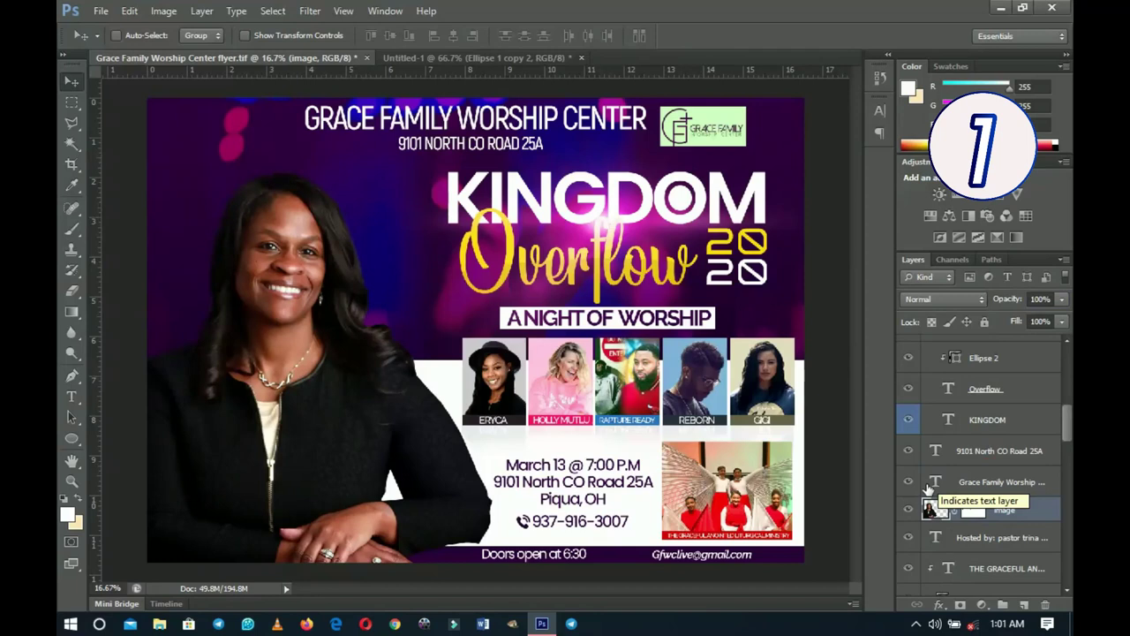
key("1")
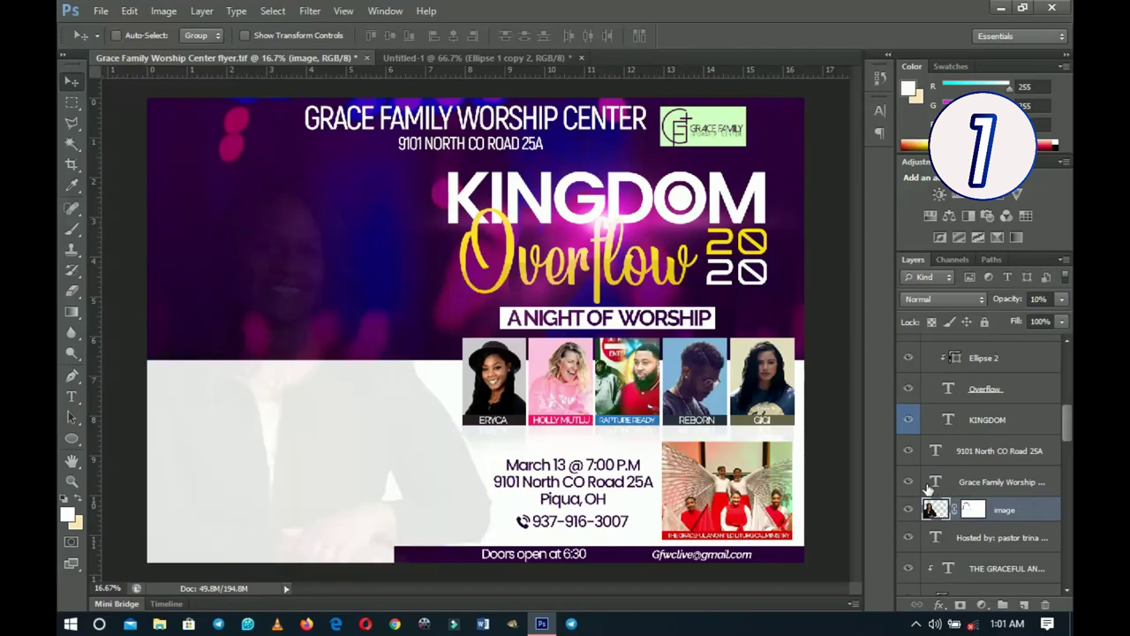
key("2")
key("3")
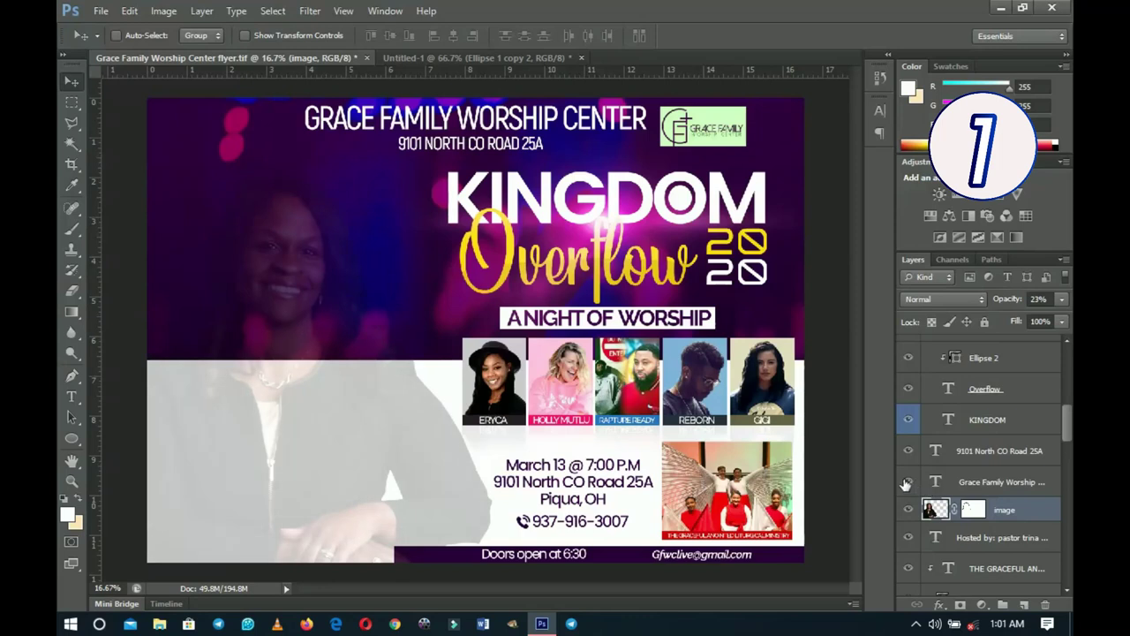
key("3")
key("4")
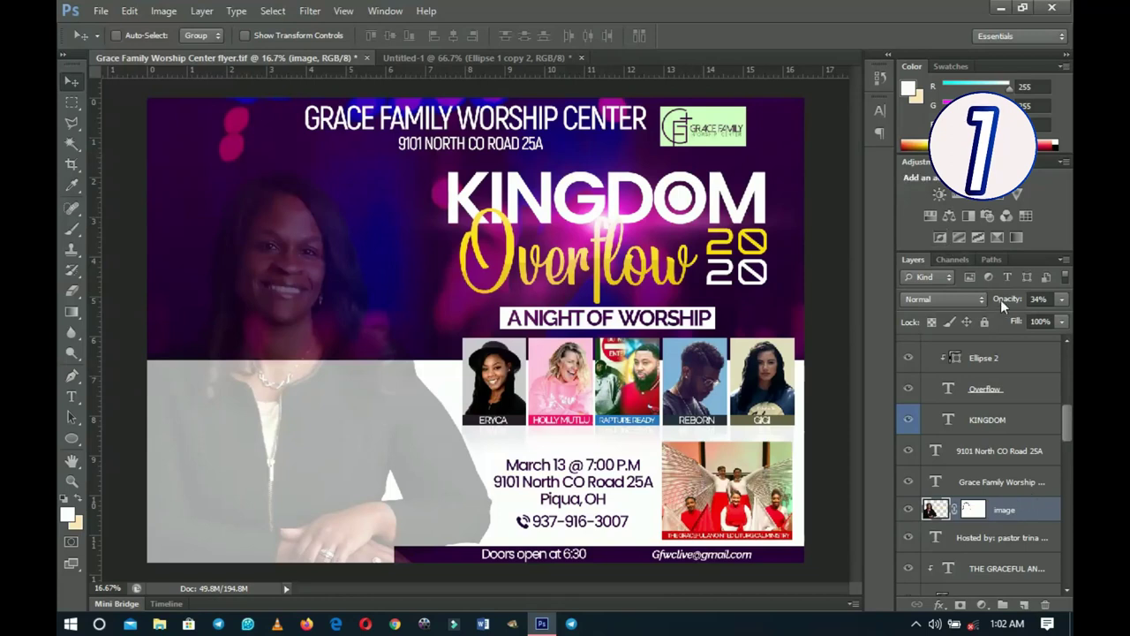
left_click_drag(1003, 304, 1069, 304)
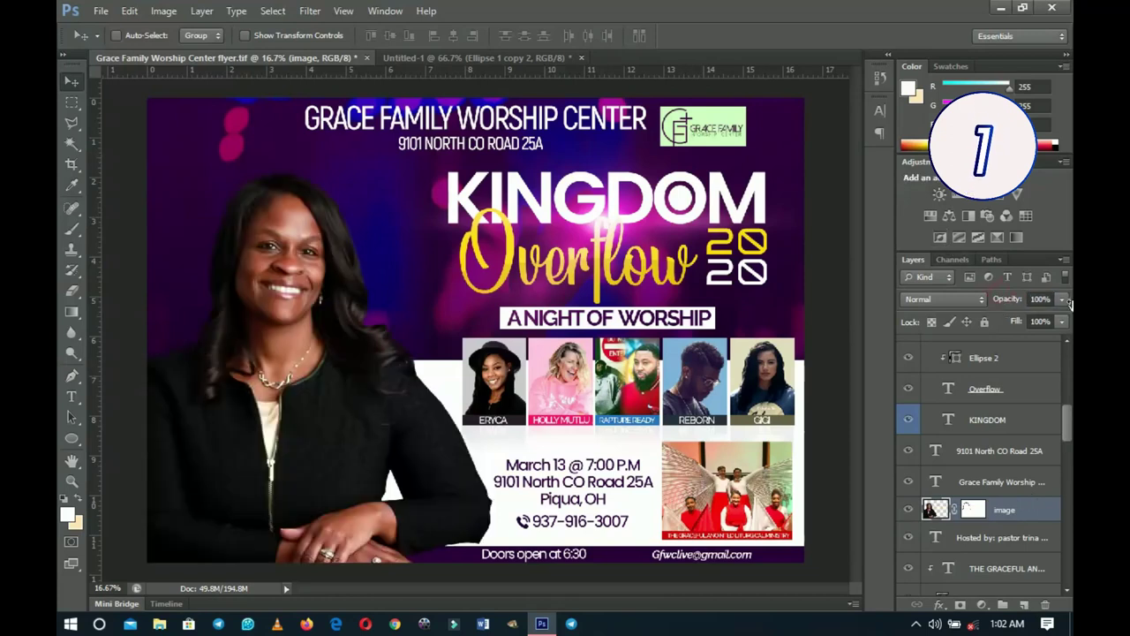